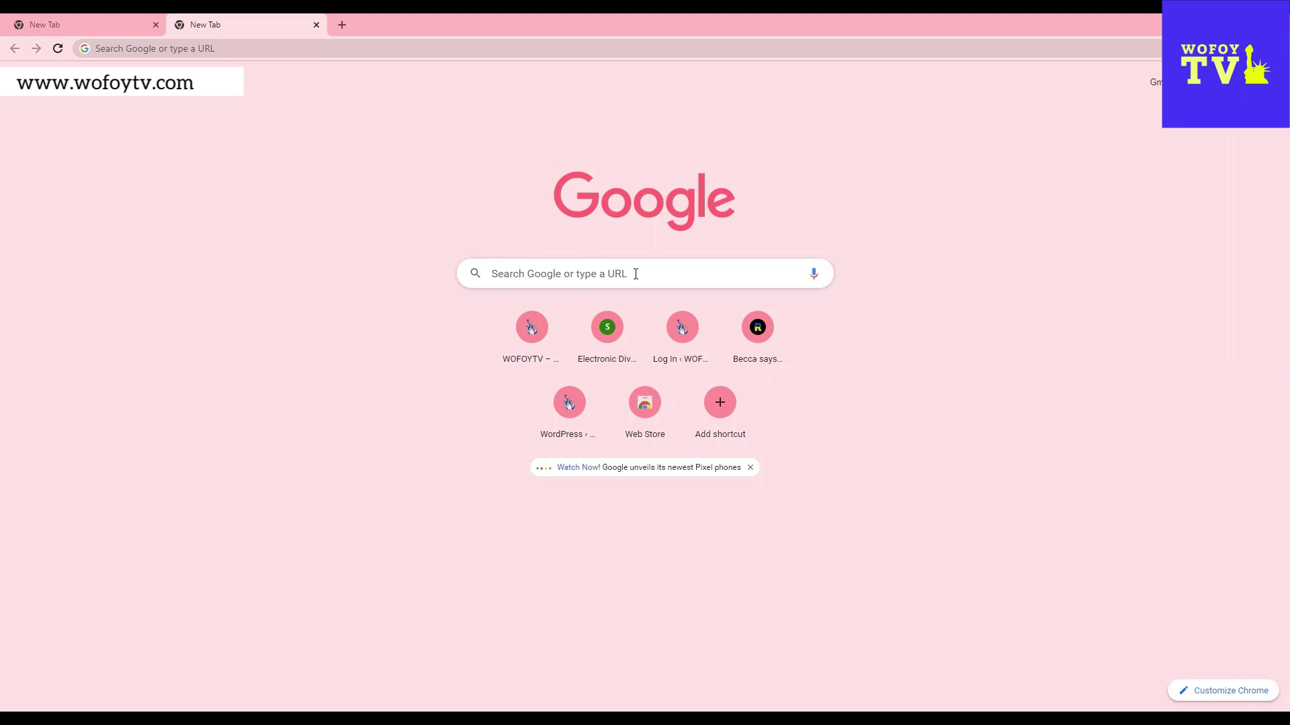
- Go to dvprogram.state.gov in Chrome from a new tab
click(585, 275)
text(dv)
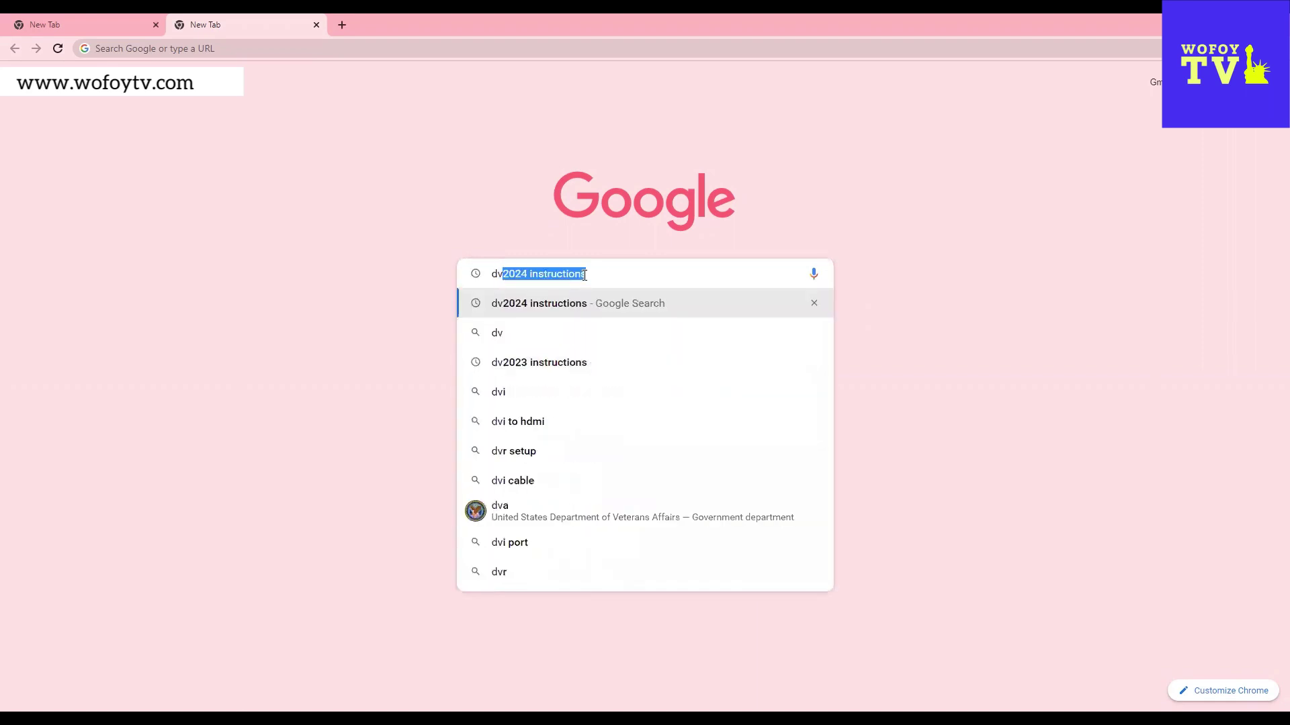
text(p)
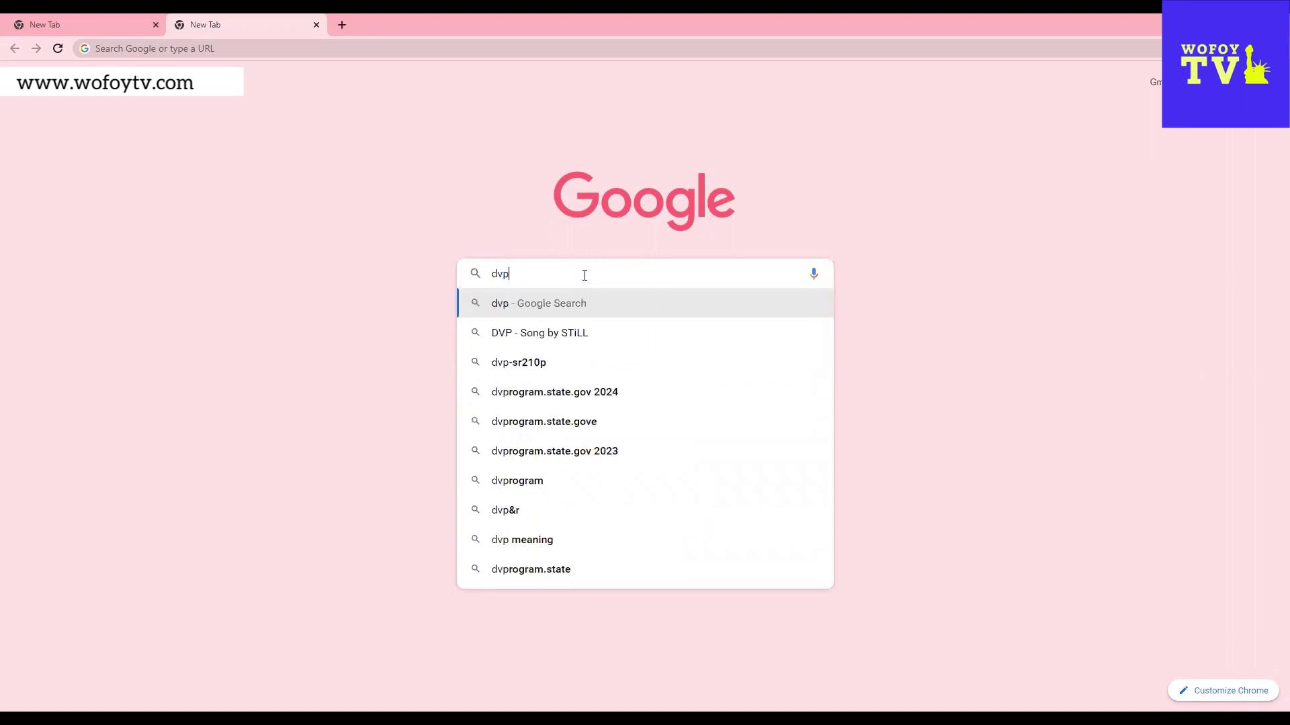
text(rogram)
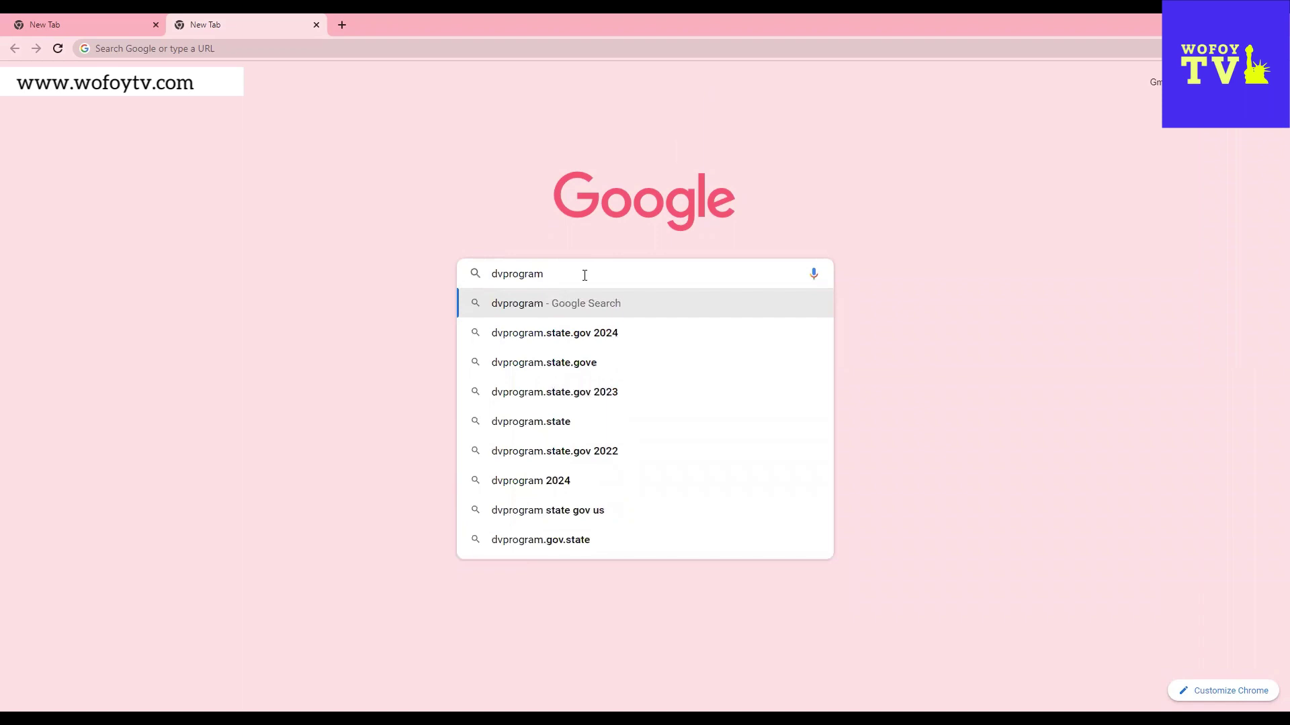
text(.state.gov)
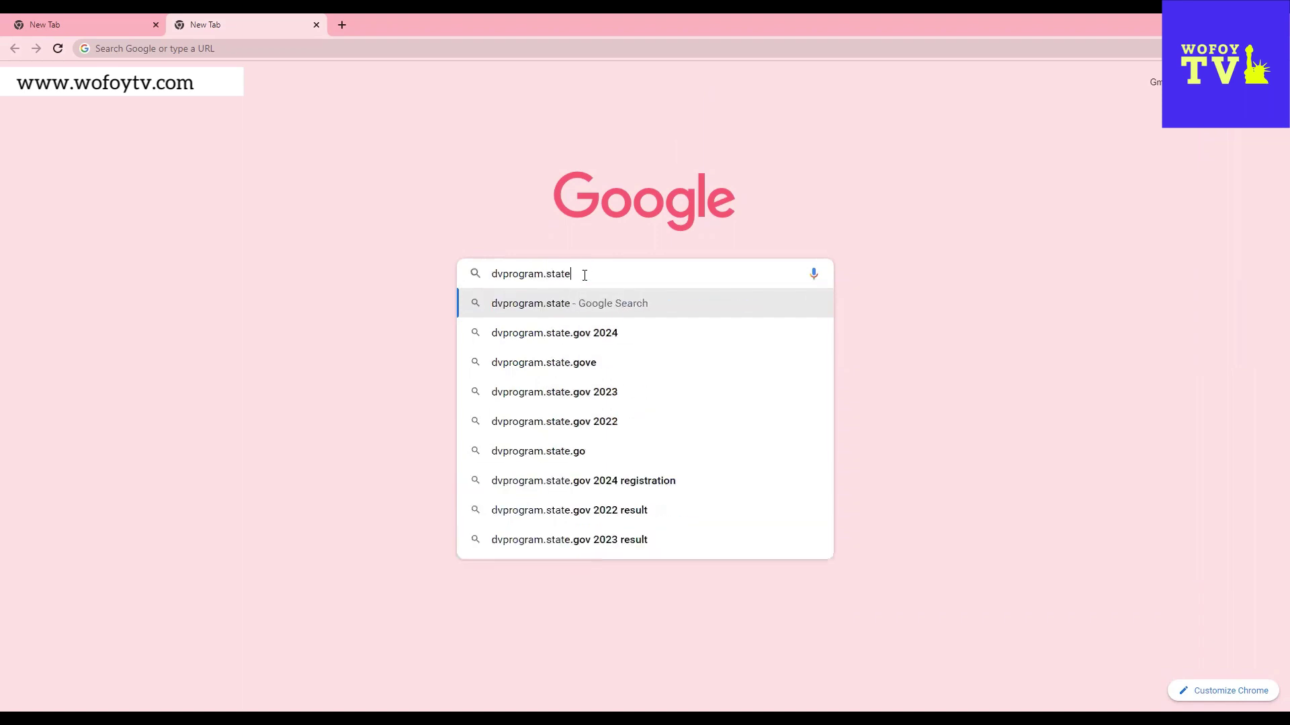
key(Return)
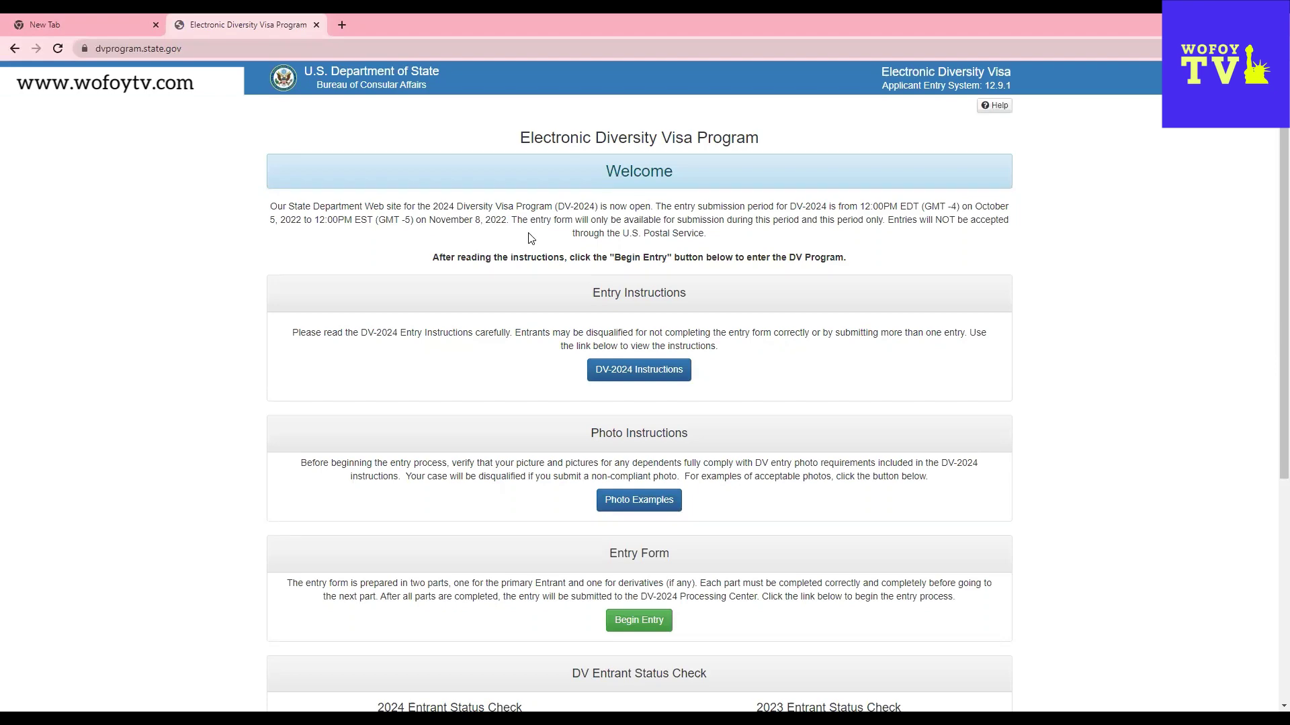
- Scroll the DV-2024 welcome page down to the Entry Form section
scroll(860, 430, down, 2)
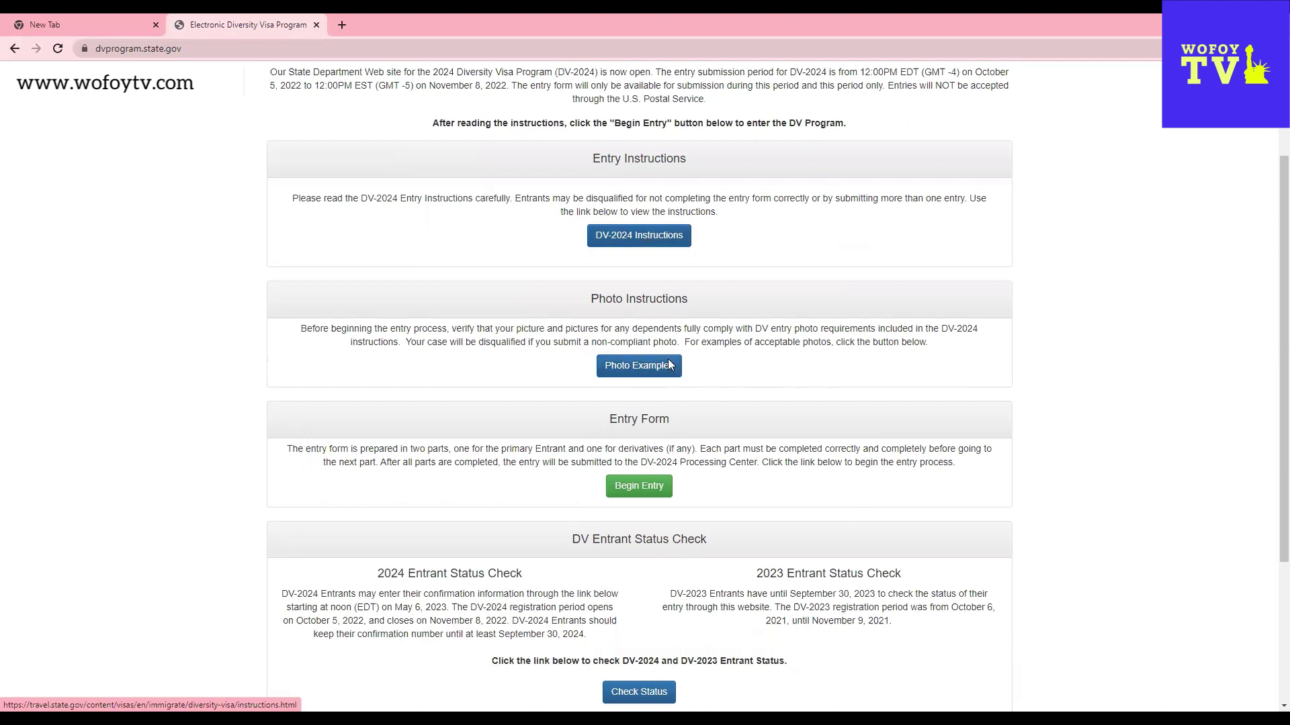
- Begin a new DV-2024 entry and submit the CAPTCHA authentication code
click(645, 491)
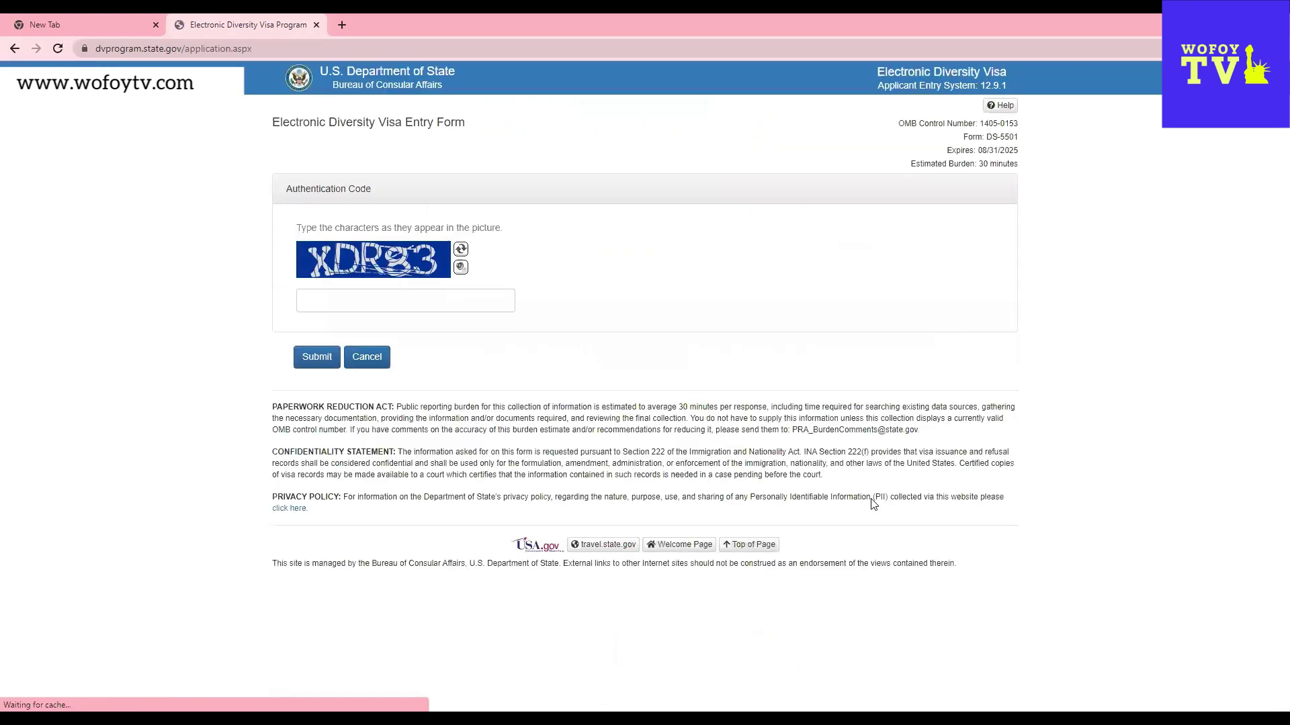
click(414, 300)
text(X)
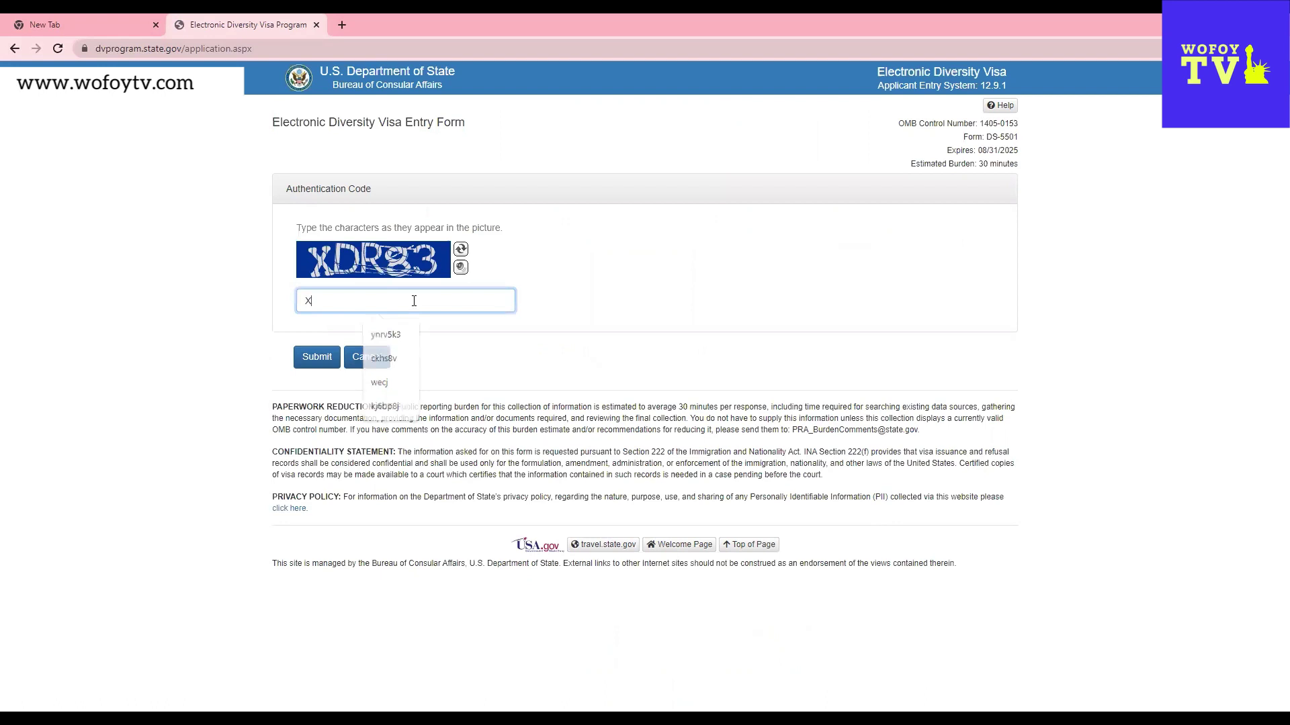
text(D)
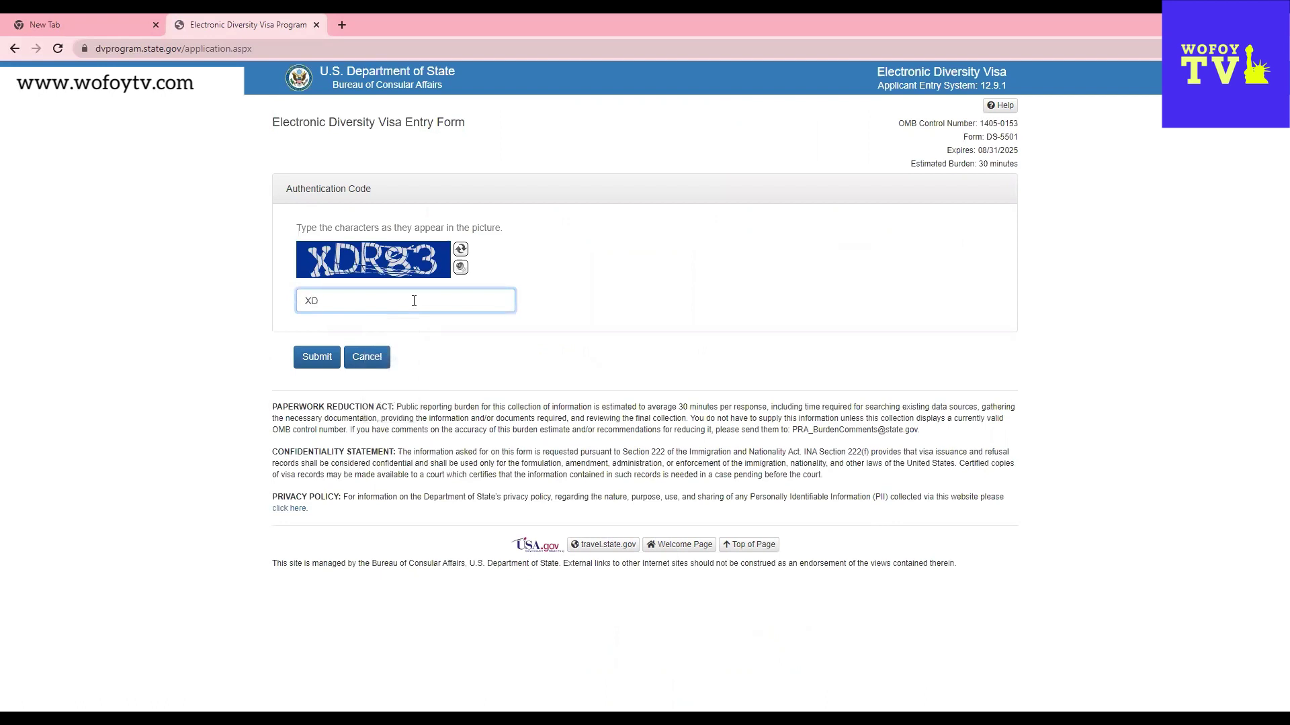
text(R83)
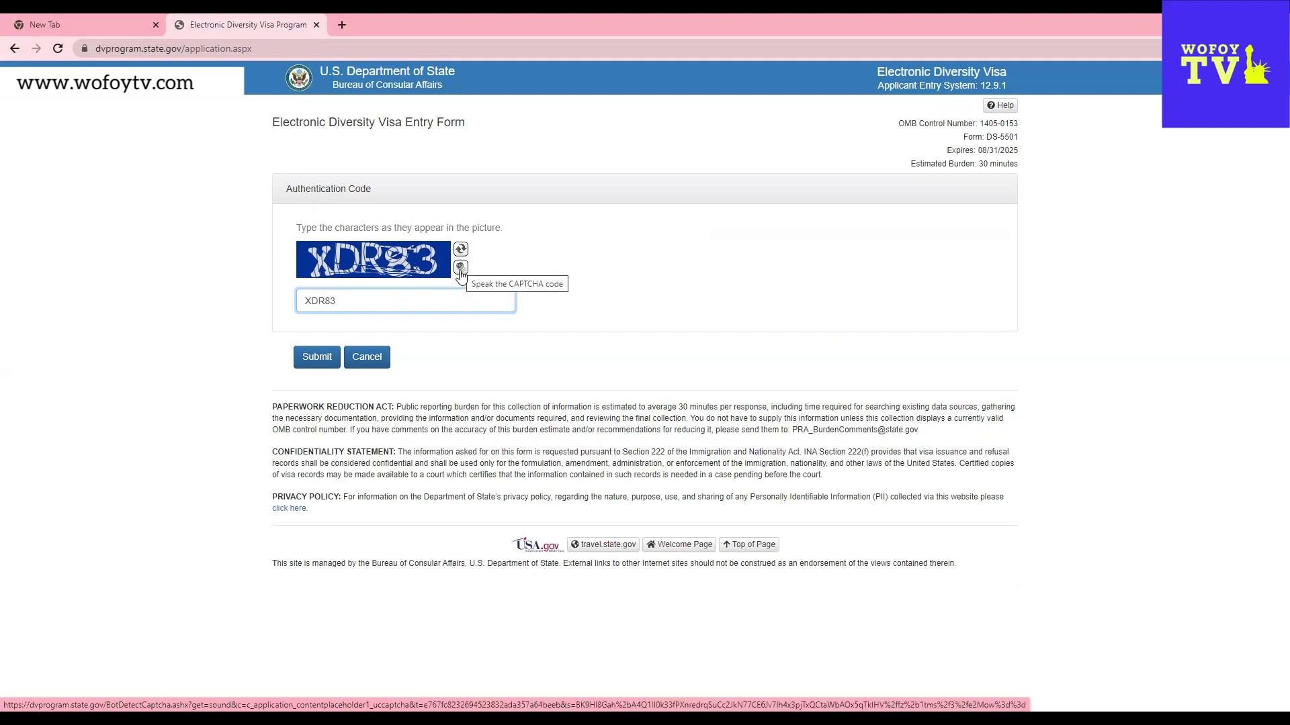
click(327, 360)
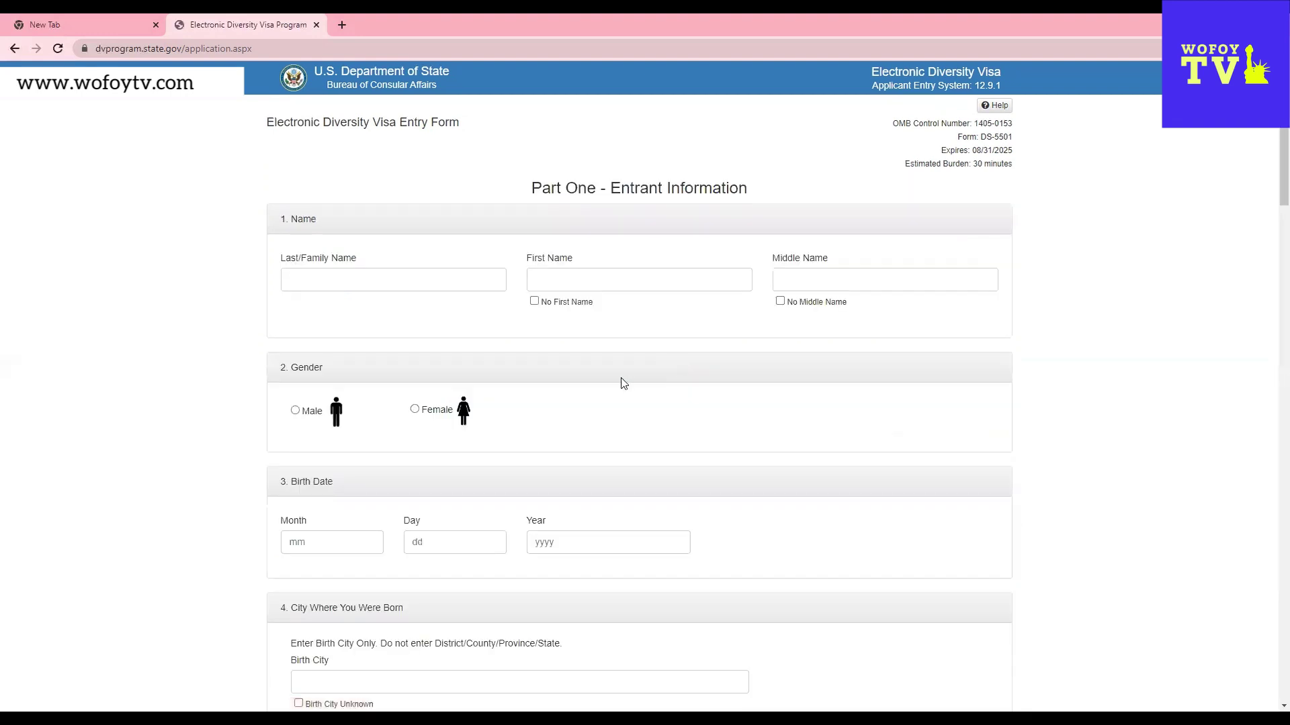
- Enter the entrant's last and first names, tick No Middle Name, and choose Female
click(435, 282)
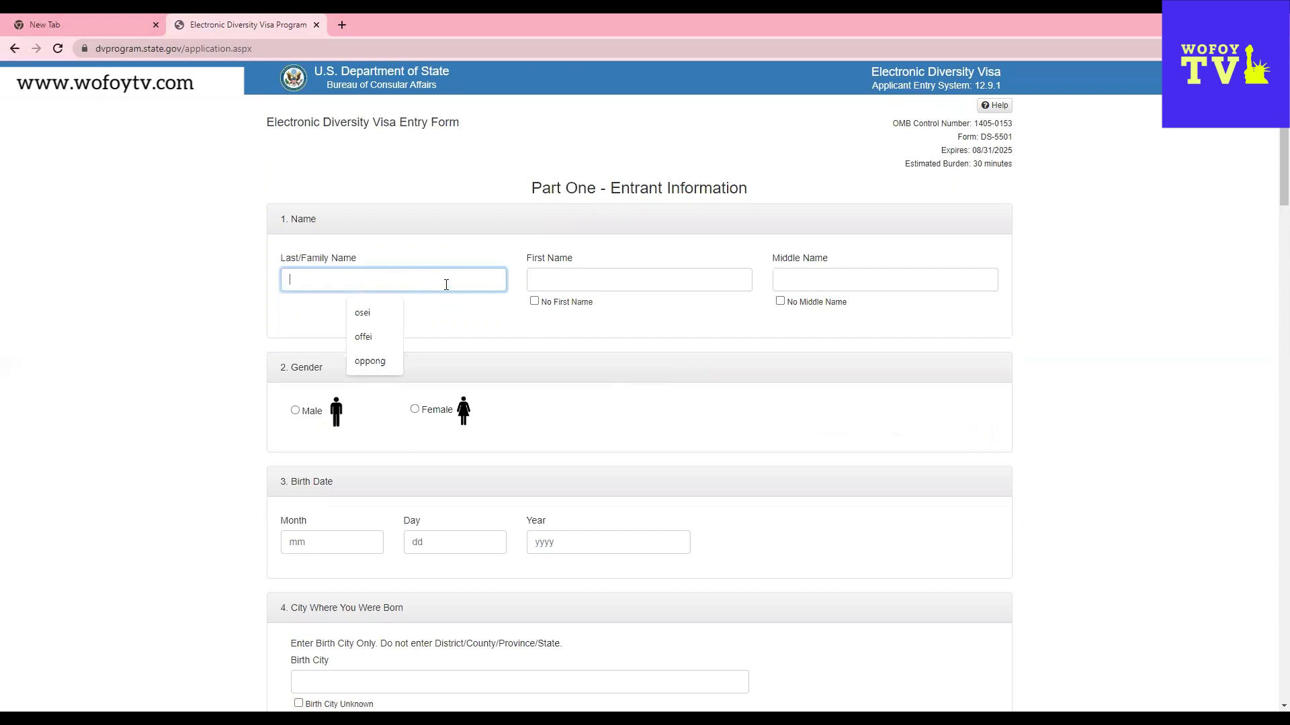
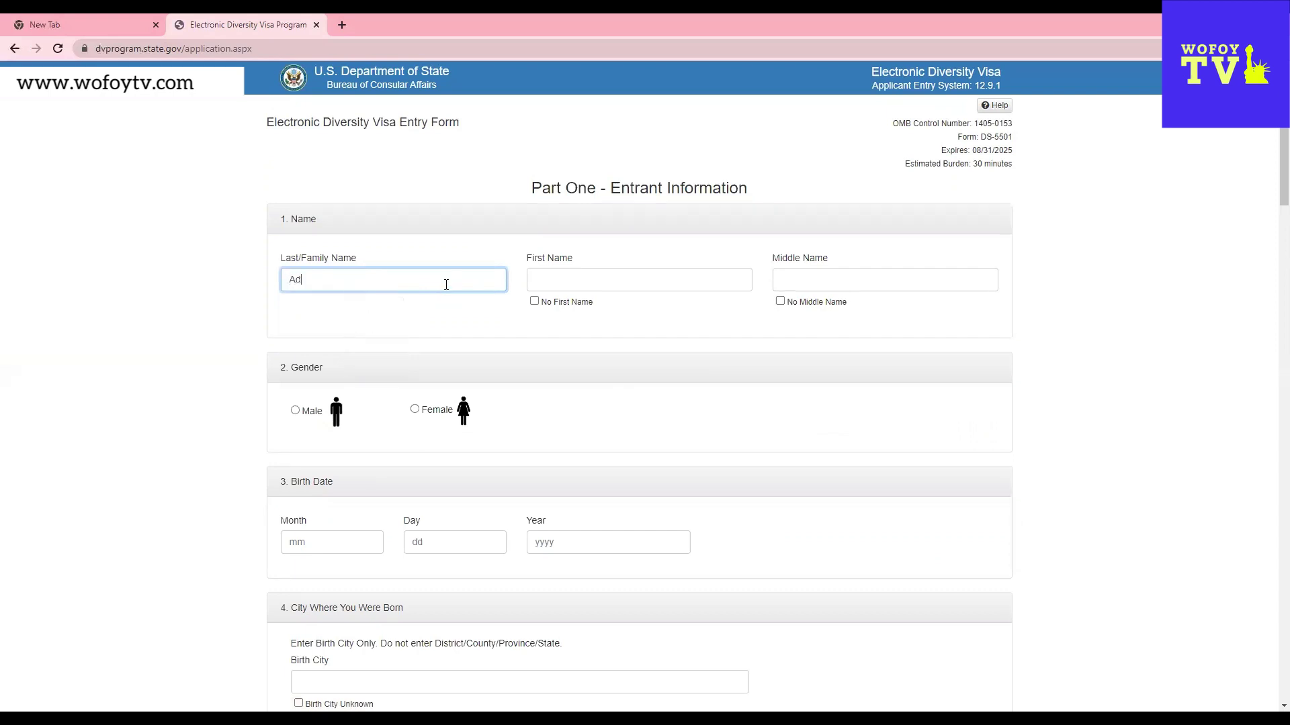
click(578, 278)
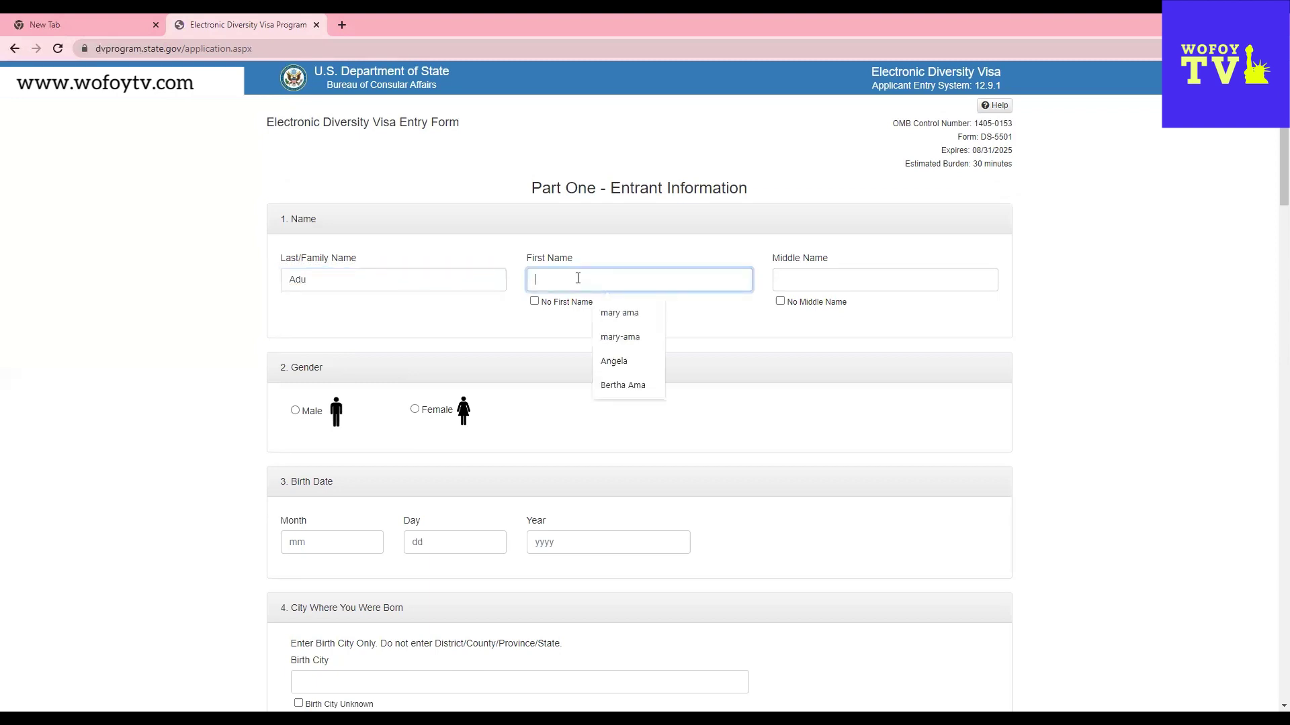
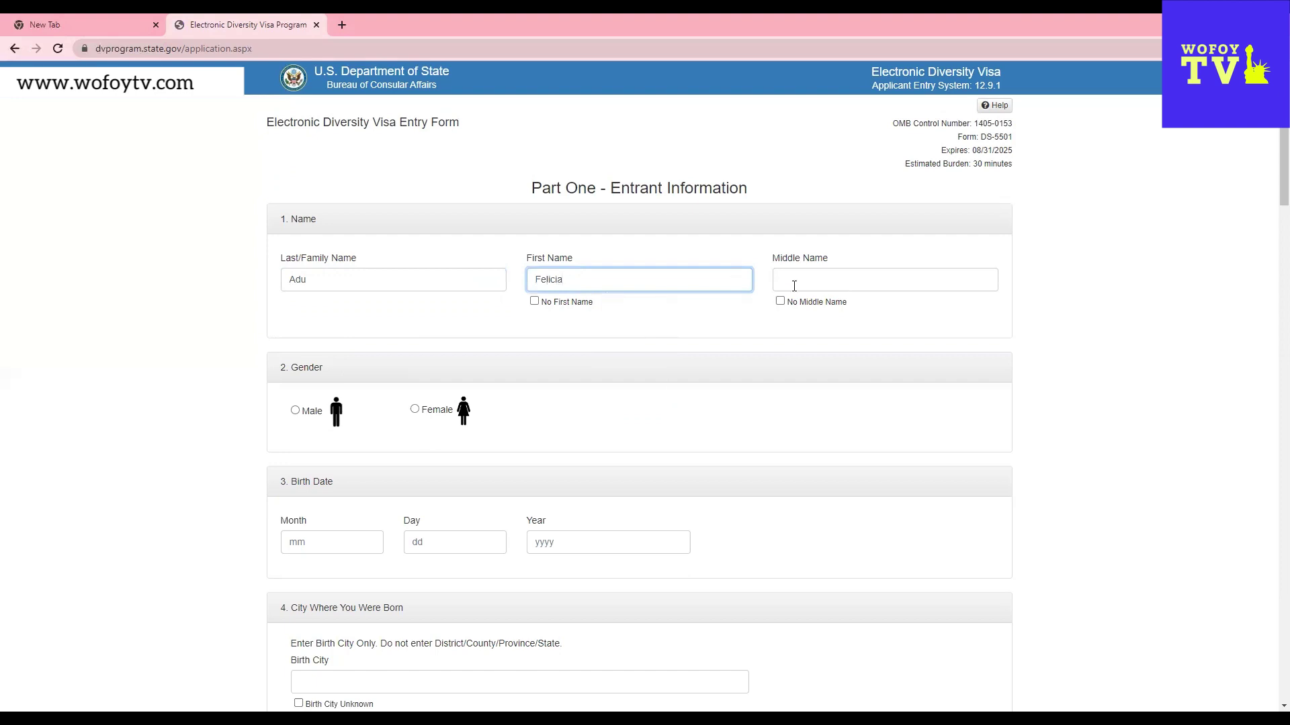
click(781, 303)
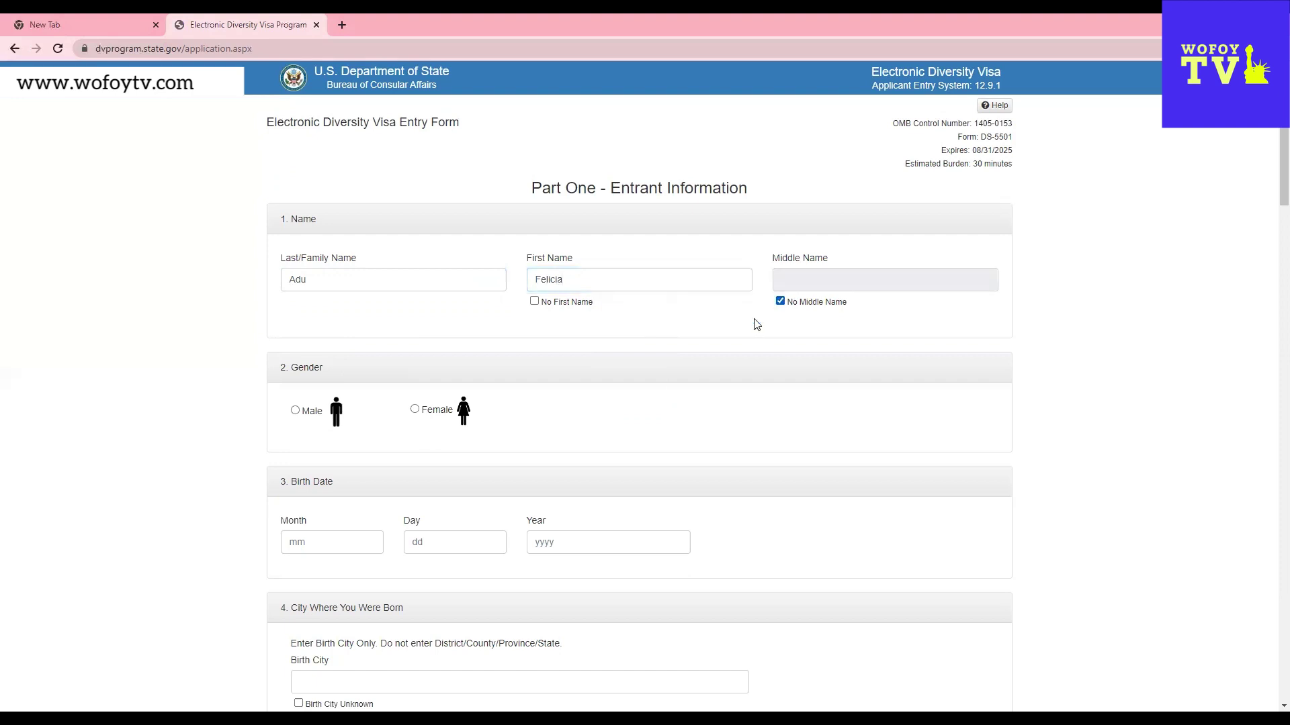
click(414, 410)
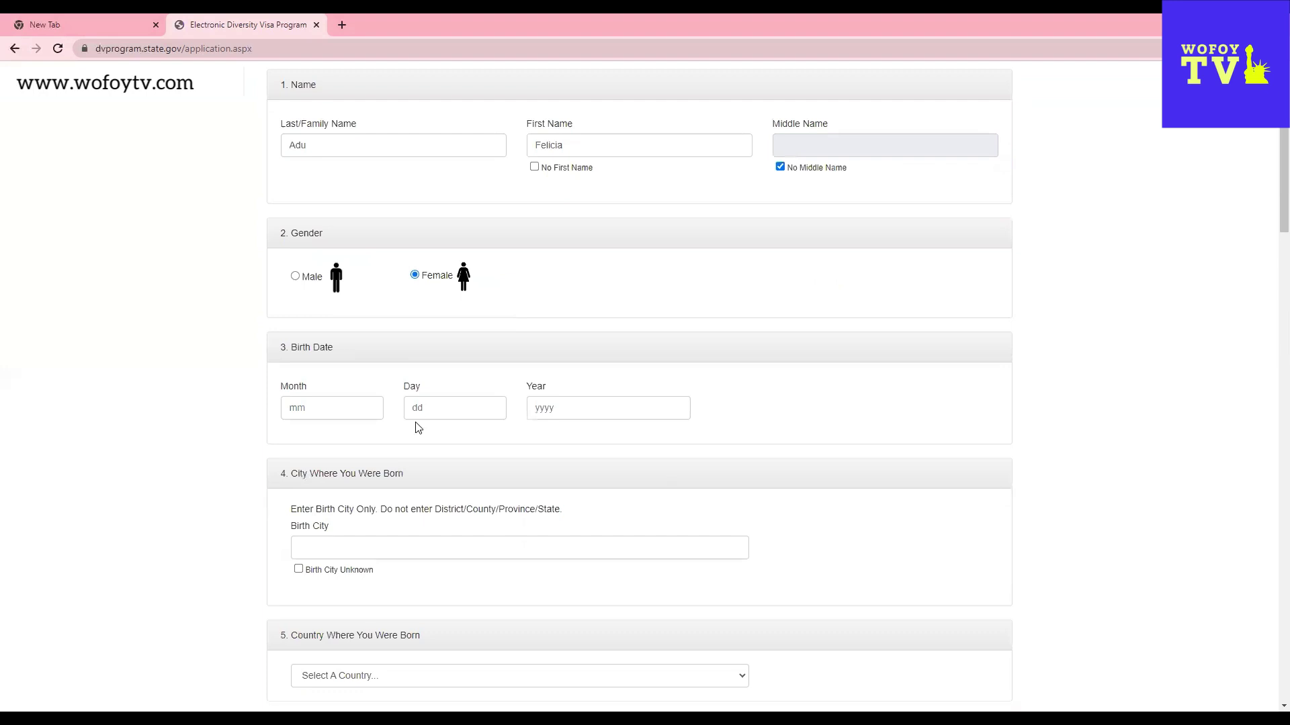
scroll(900, 507, down, 2)
click(322, 411)
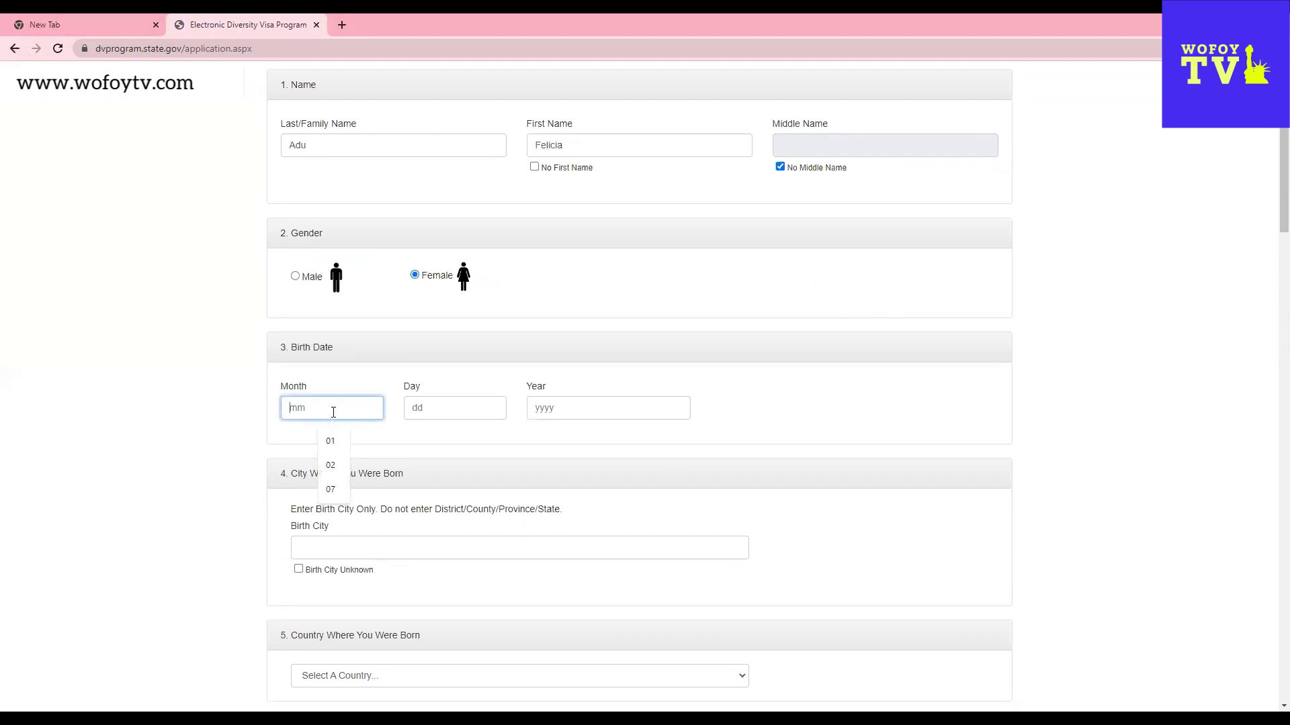
text(02)
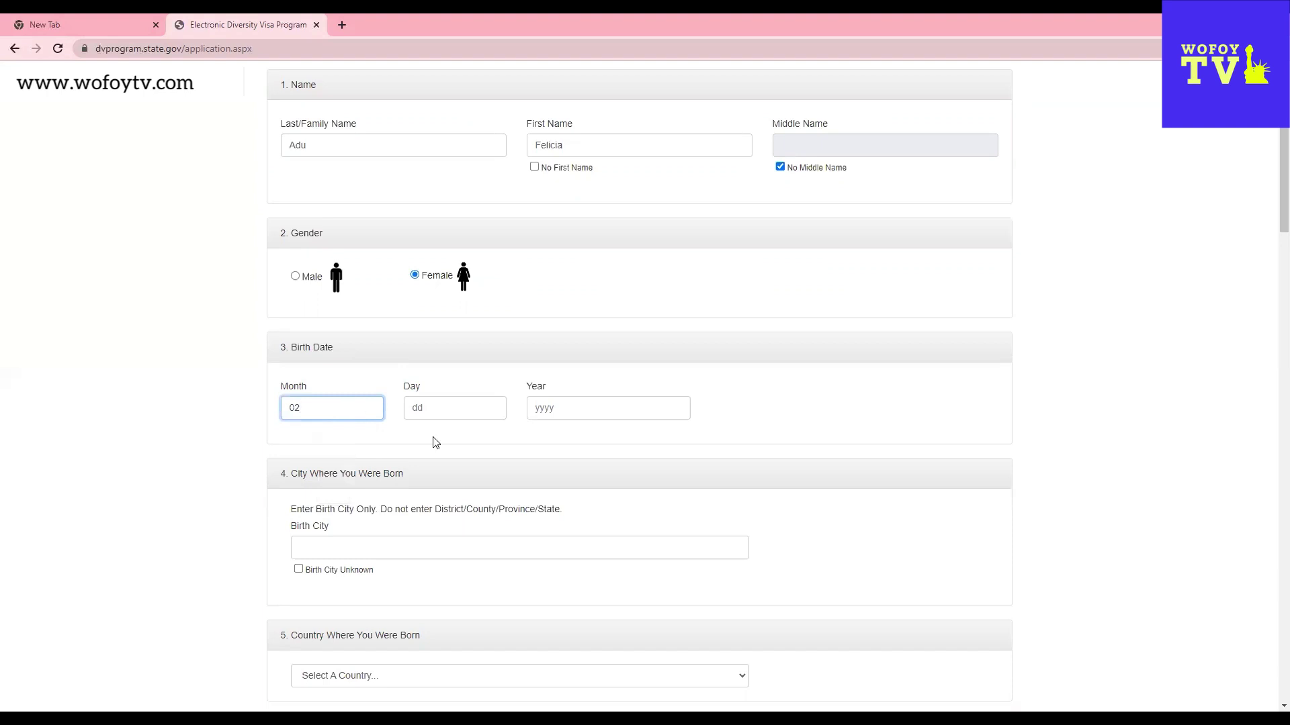
click(434, 403)
text(14)
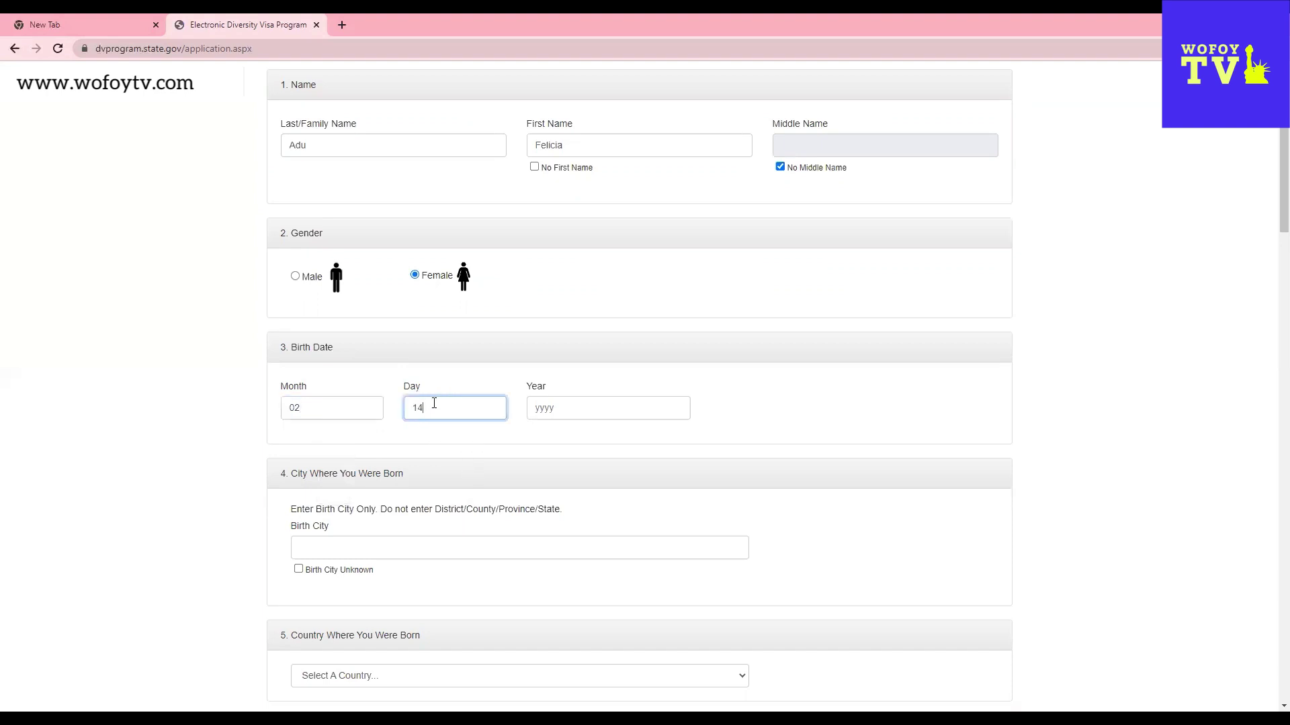
click(556, 410)
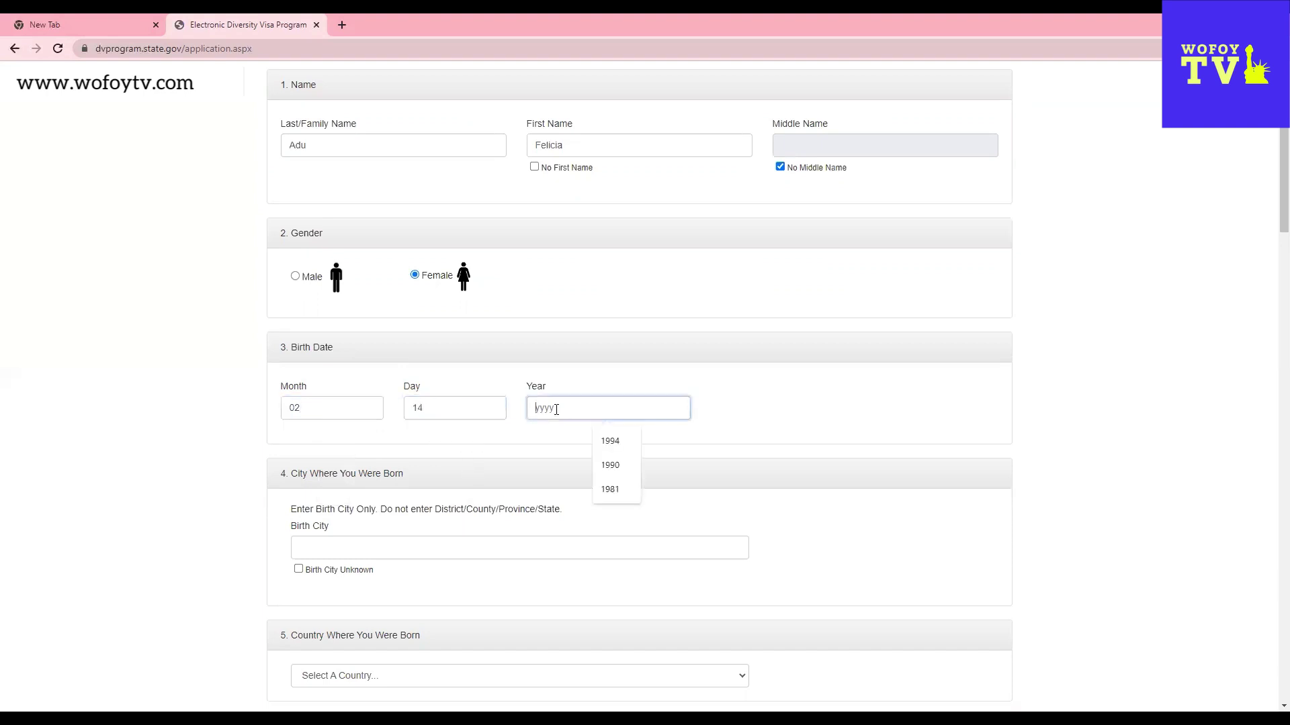
text(1992)
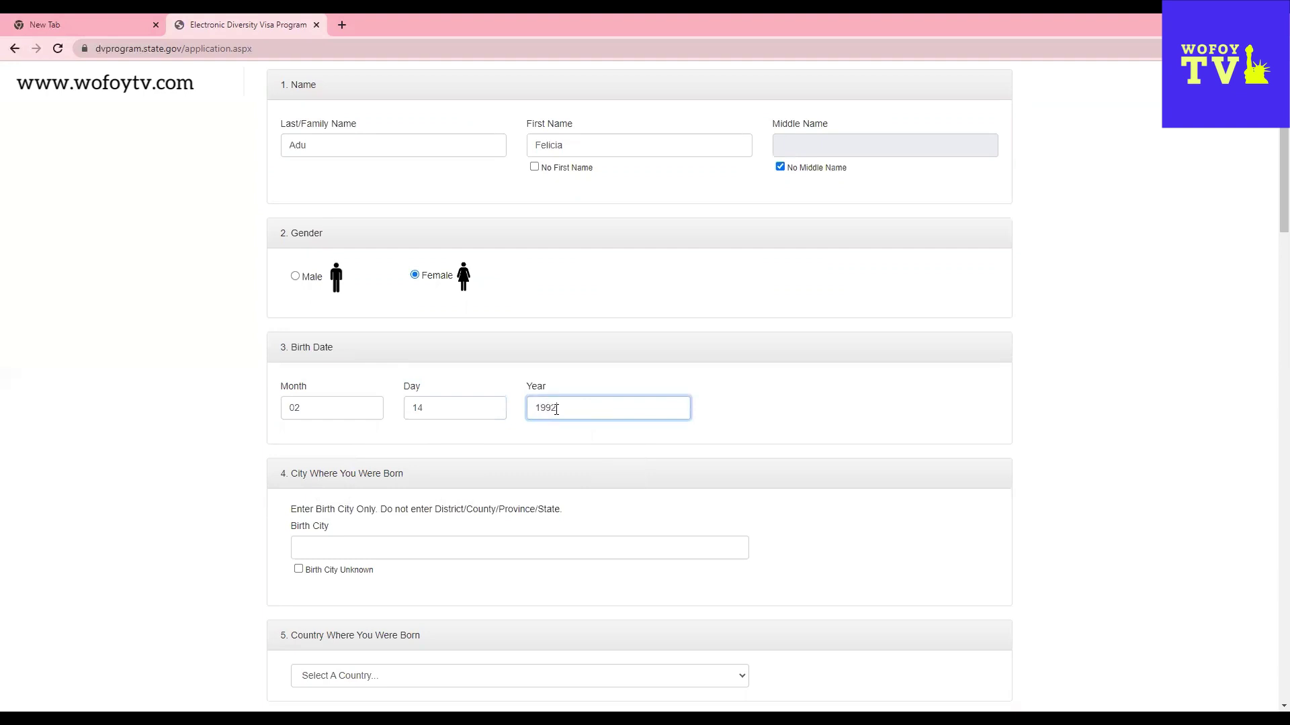
scroll(627, 379, down, 3)
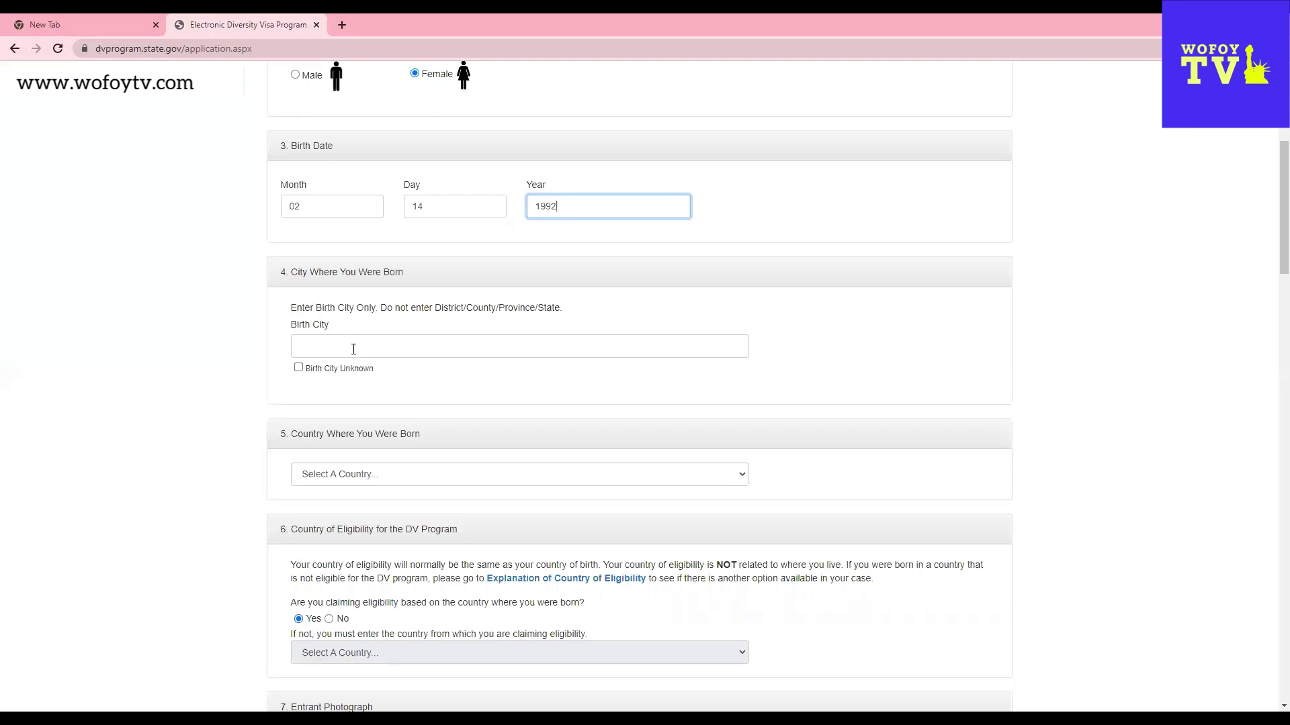
- Enter Oseikrom as the city of birth
click(360, 336)
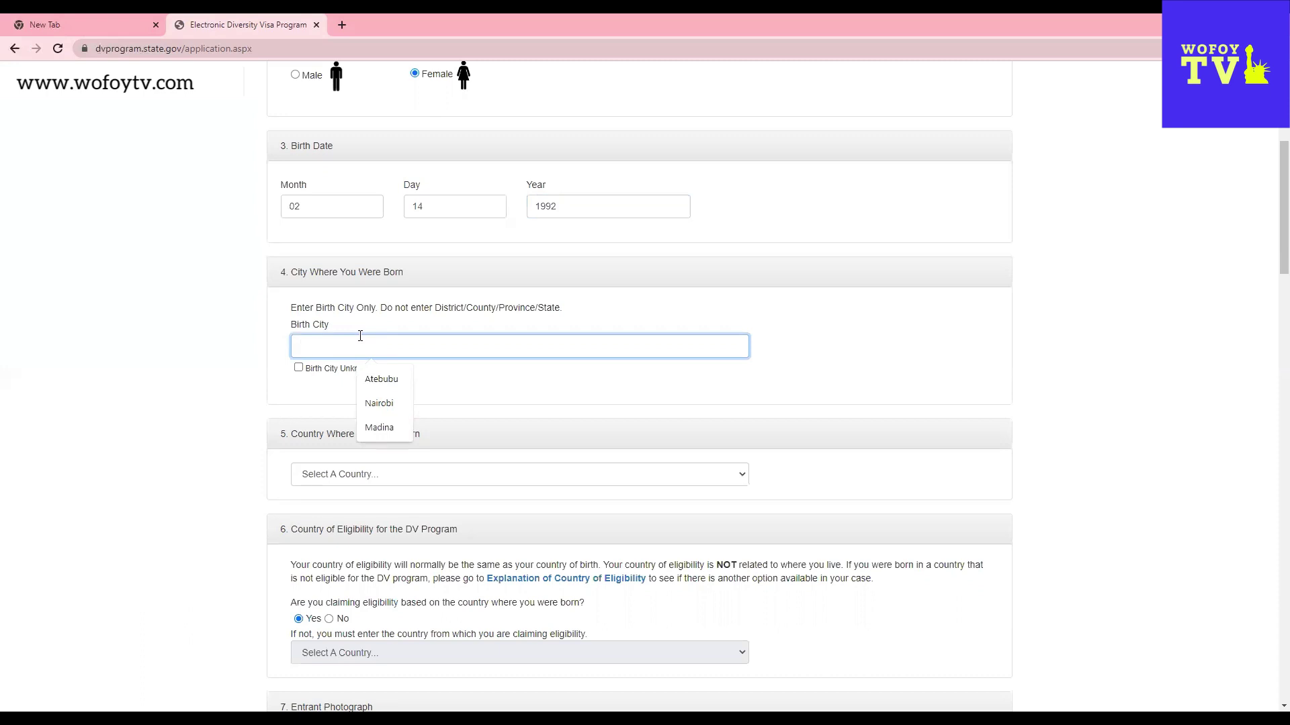
text(Osei)
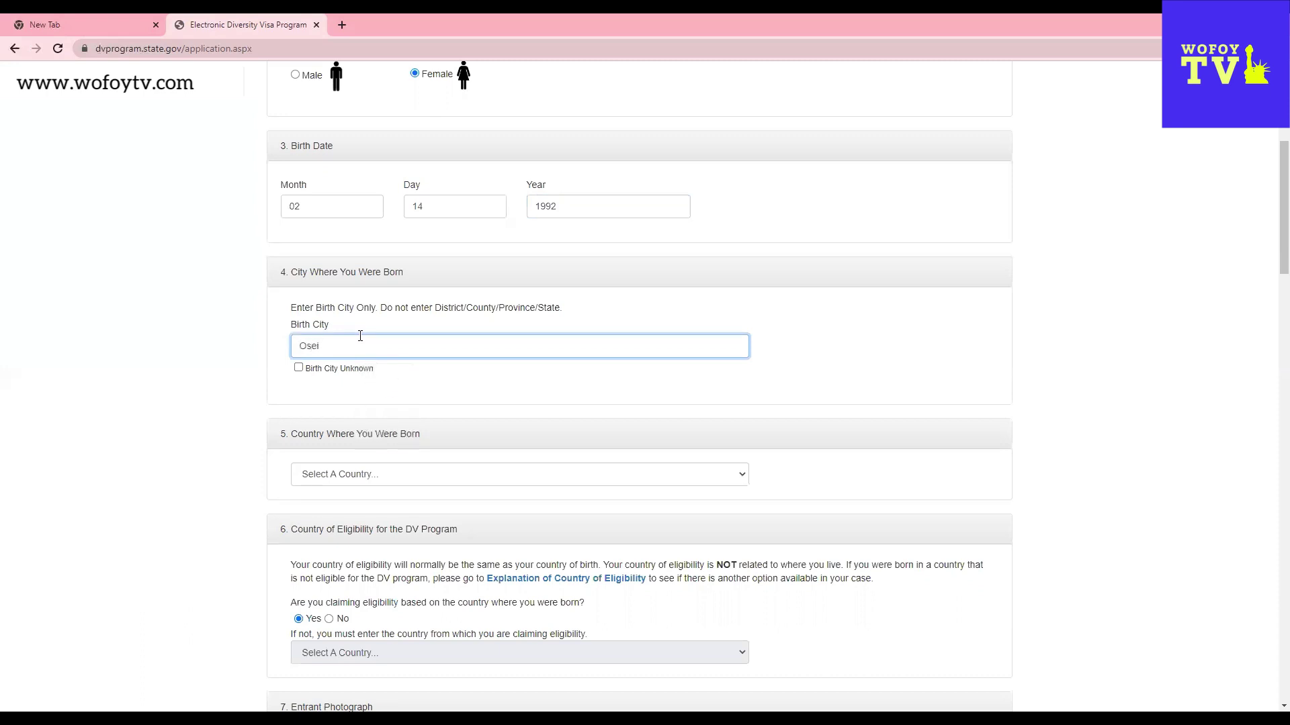
text(krom)
scroll(469, 418, down, 2)
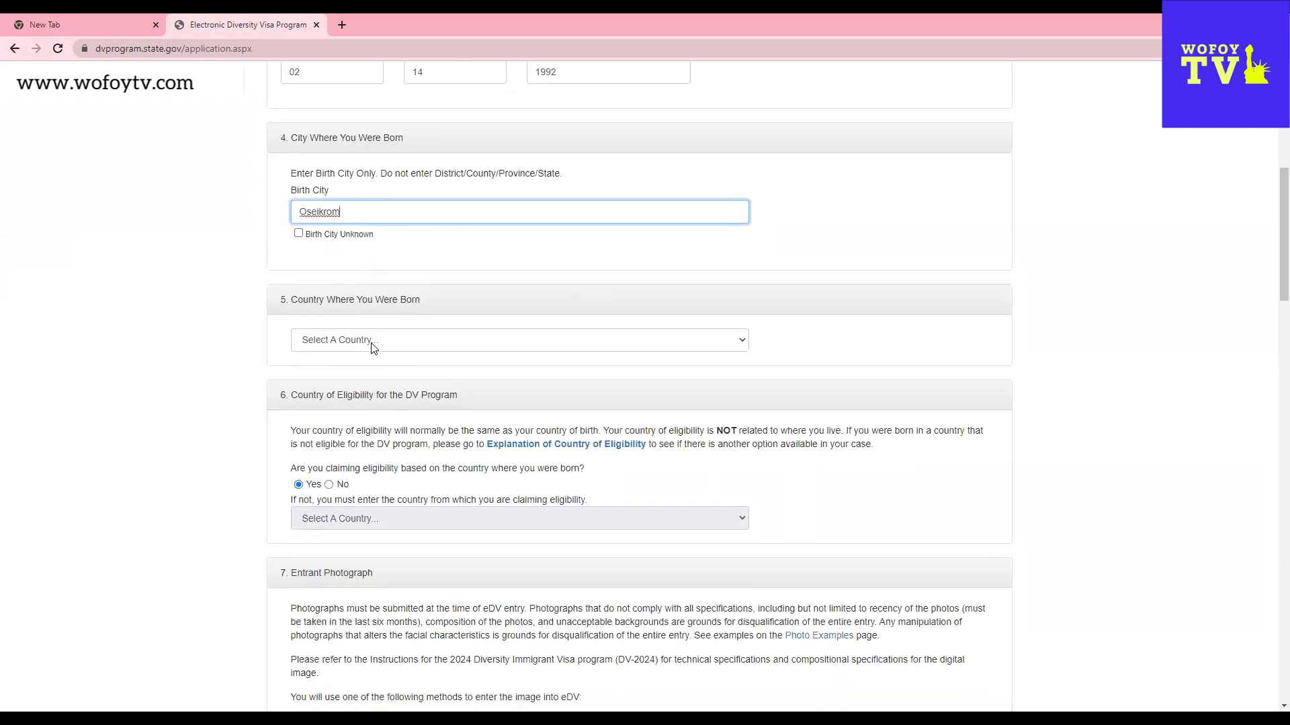
- Select Ghana as the country of birth and scroll on toward the photograph section
click(374, 347)
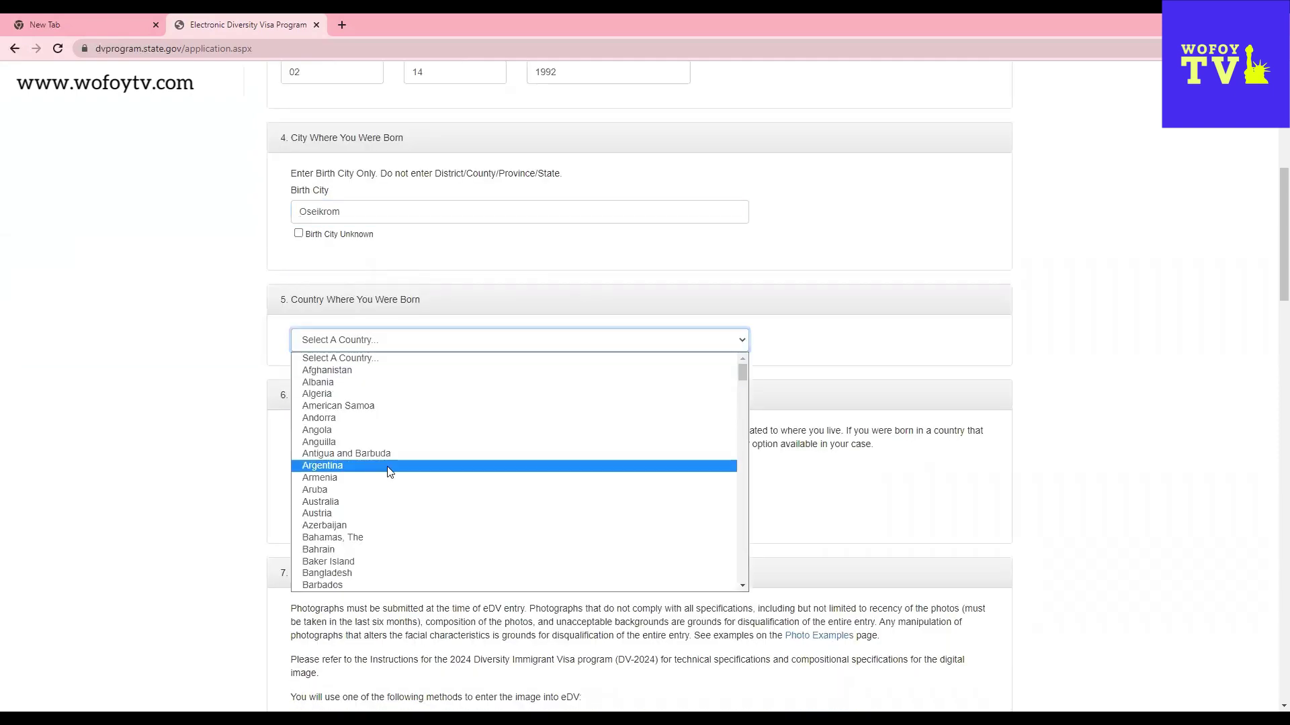
key(g)
scroll(329, 571, down, 2)
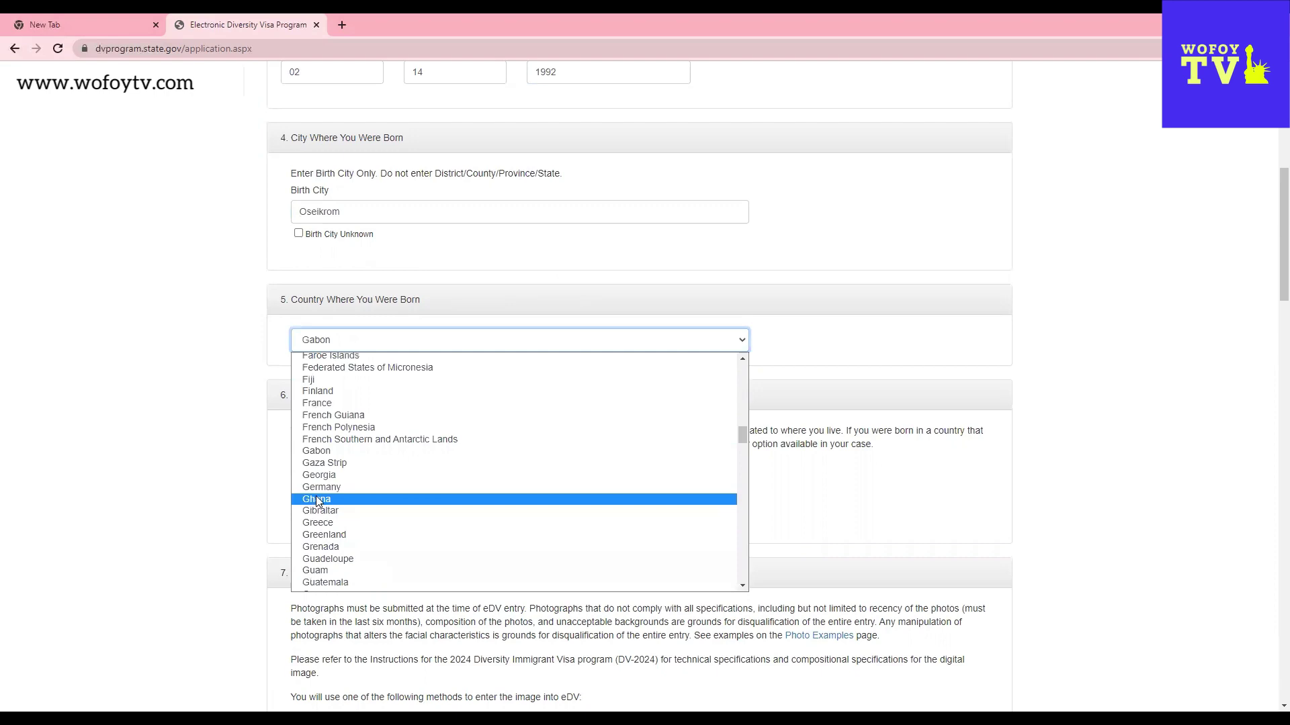
key(Return)
scroll(920, 547, down, 2)
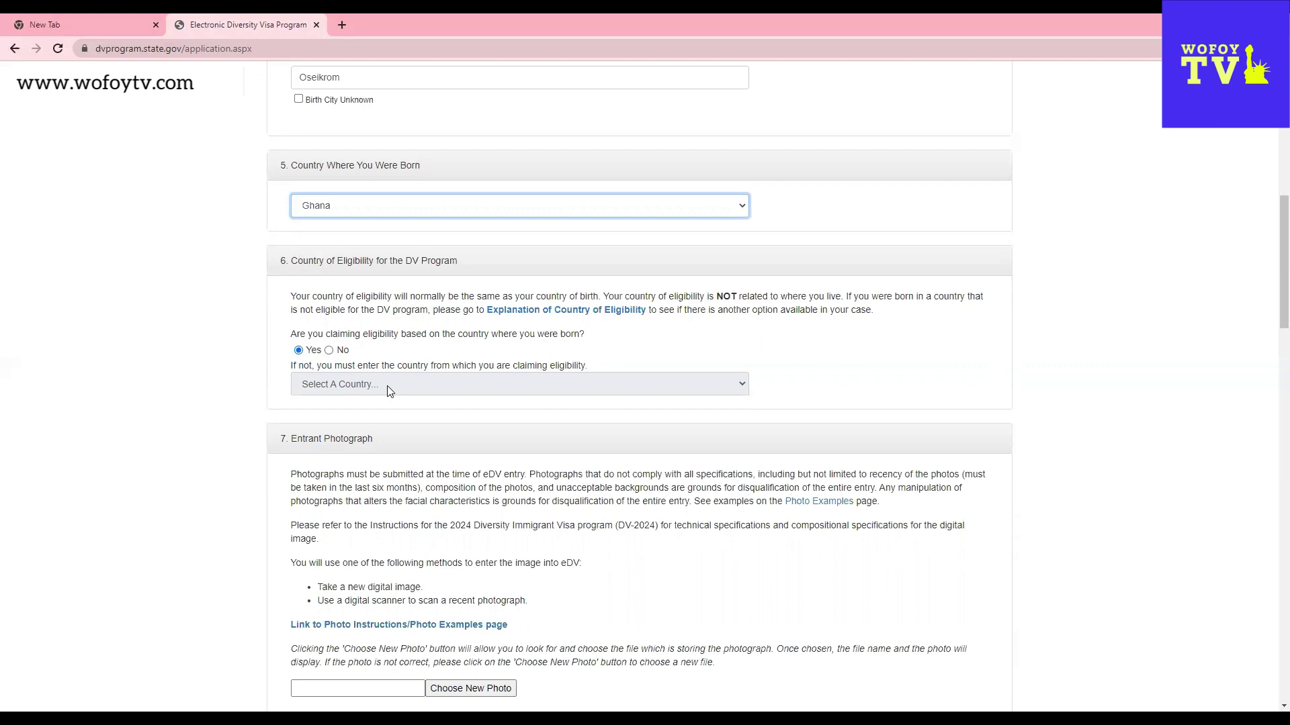
scroll(576, 500, down, 3)
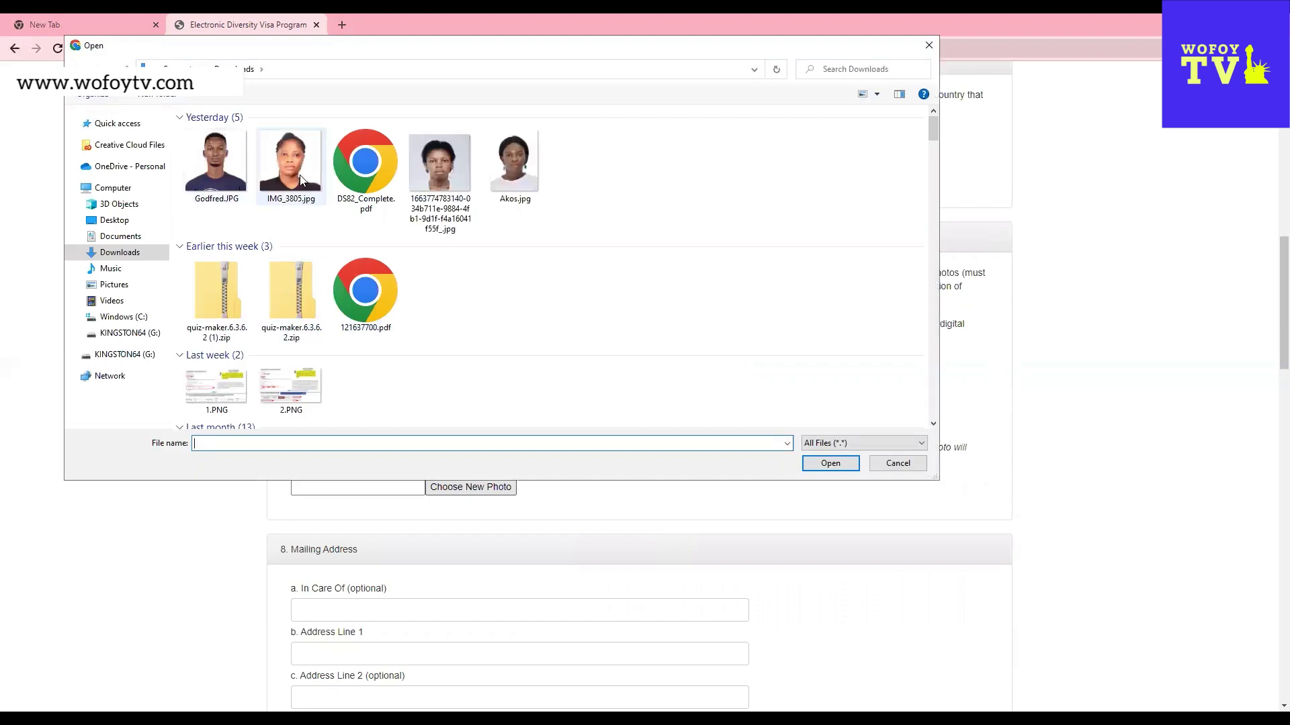
- Upload IMG_3805.jpg from Downloads as the entrant photo
click(298, 175)
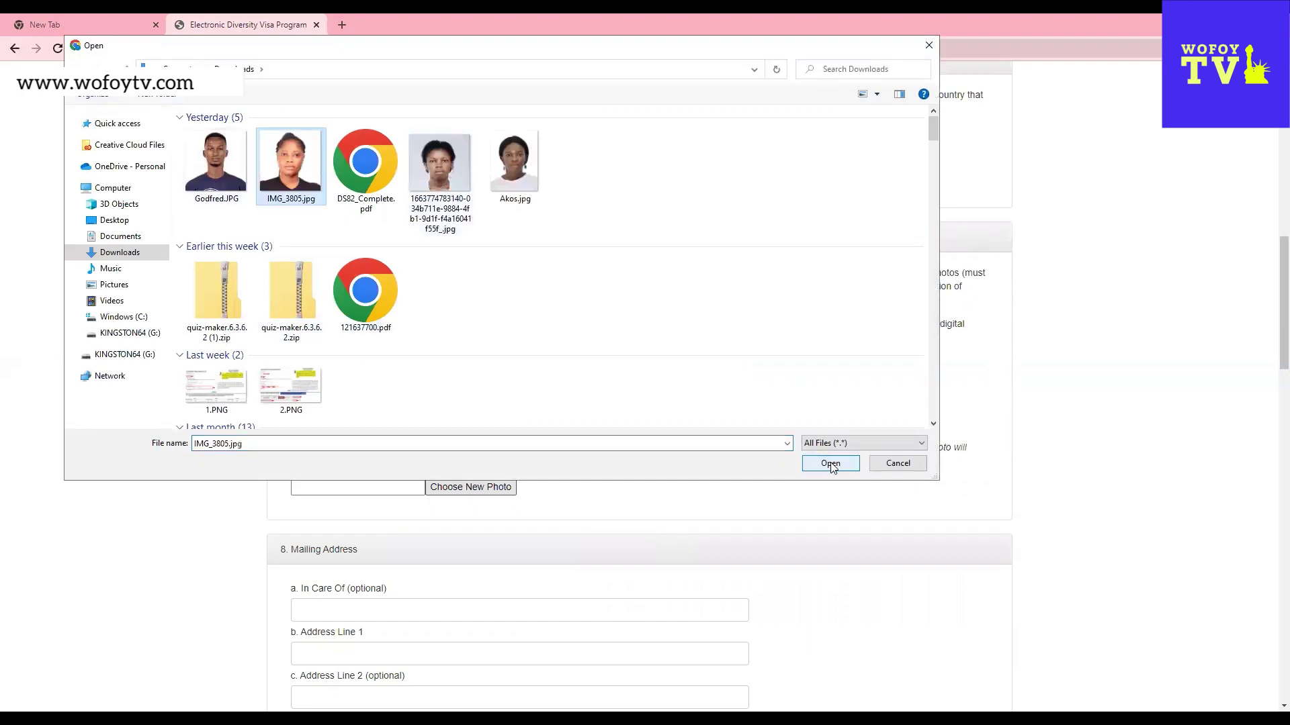
click(856, 465)
scroll(947, 567, down, 7)
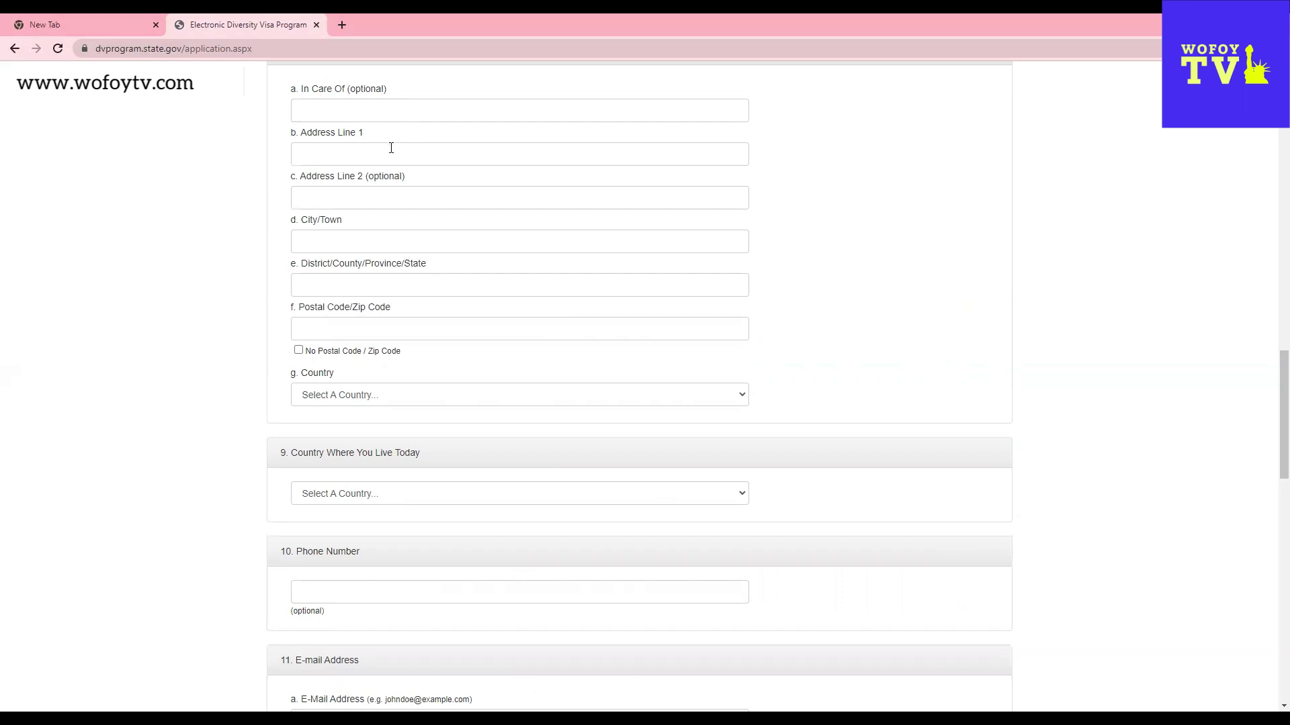
- Fill in the mailing address line 1, city and region, and tick No Postal Code
click(354, 147)
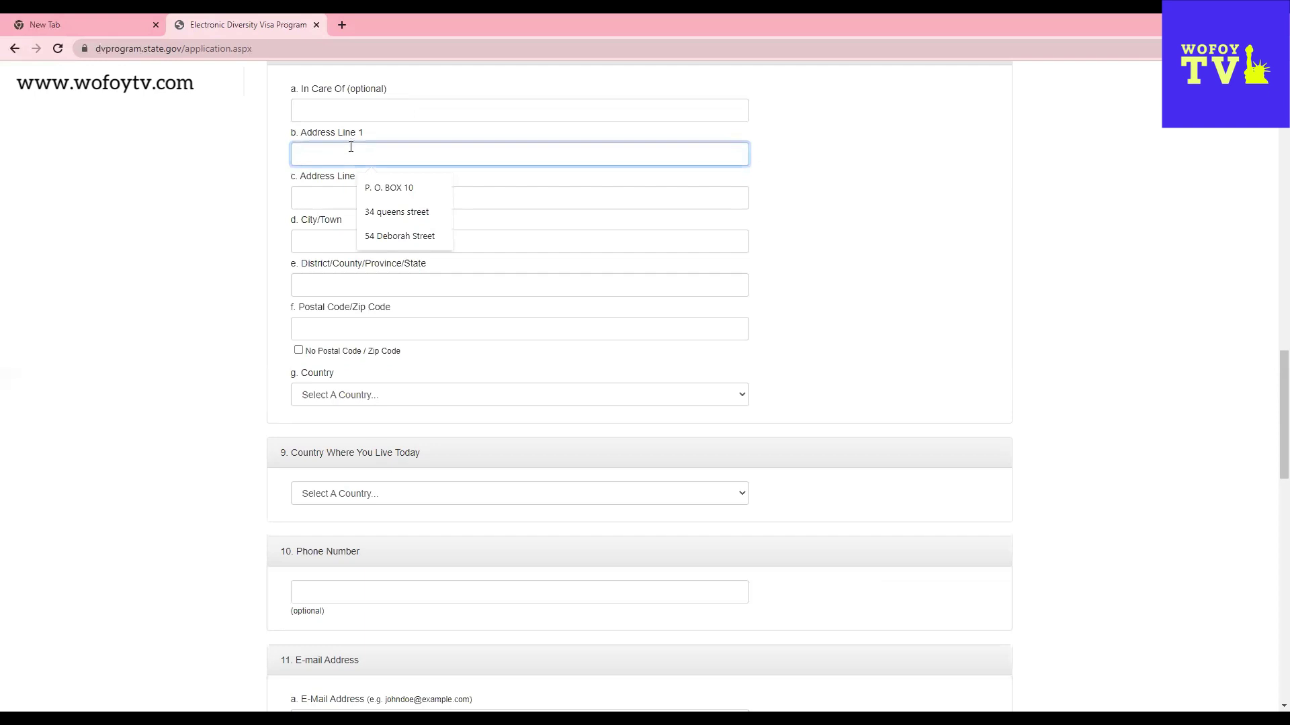
text(p)
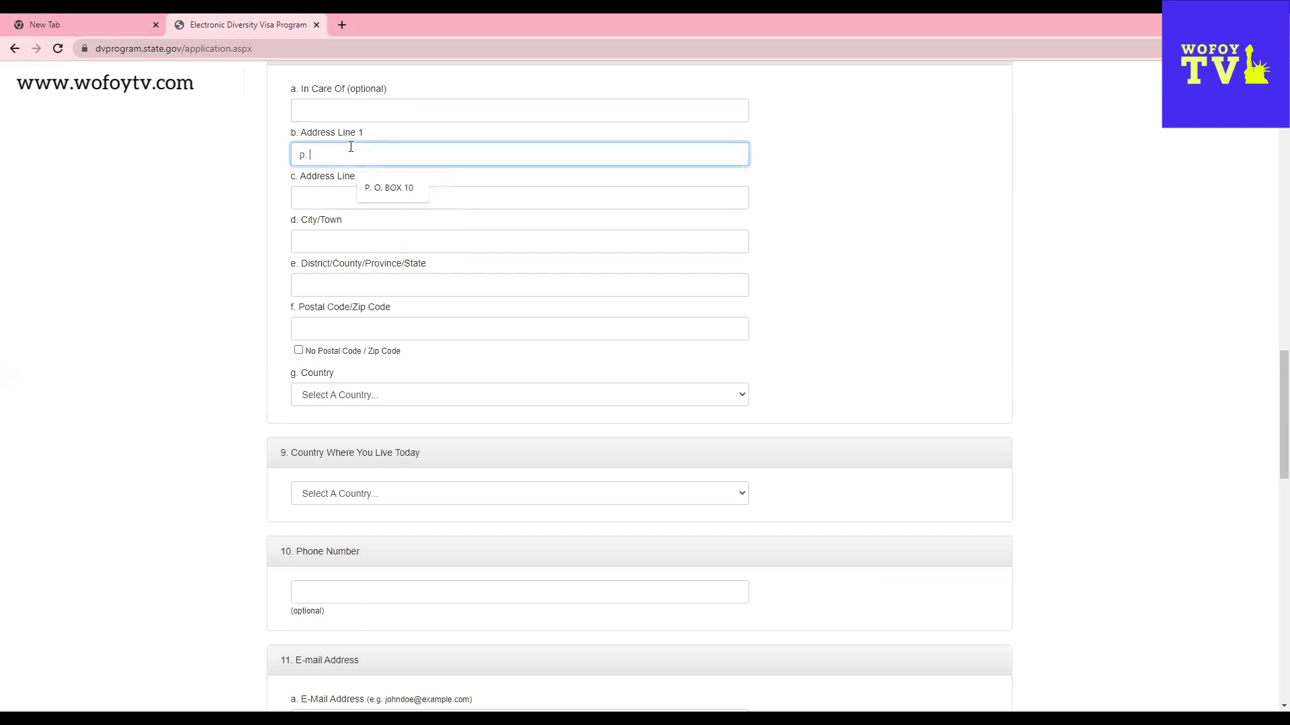
text(. o. box 123)
click(335, 242)
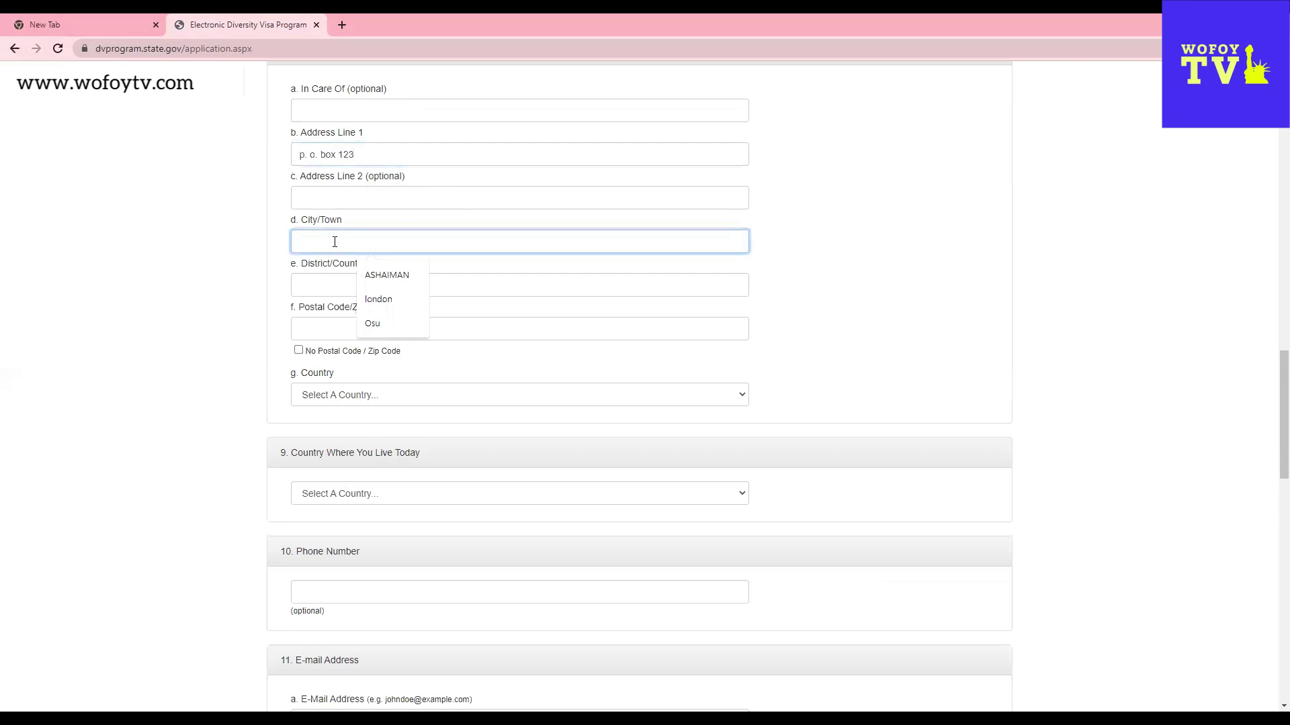
text(odi)
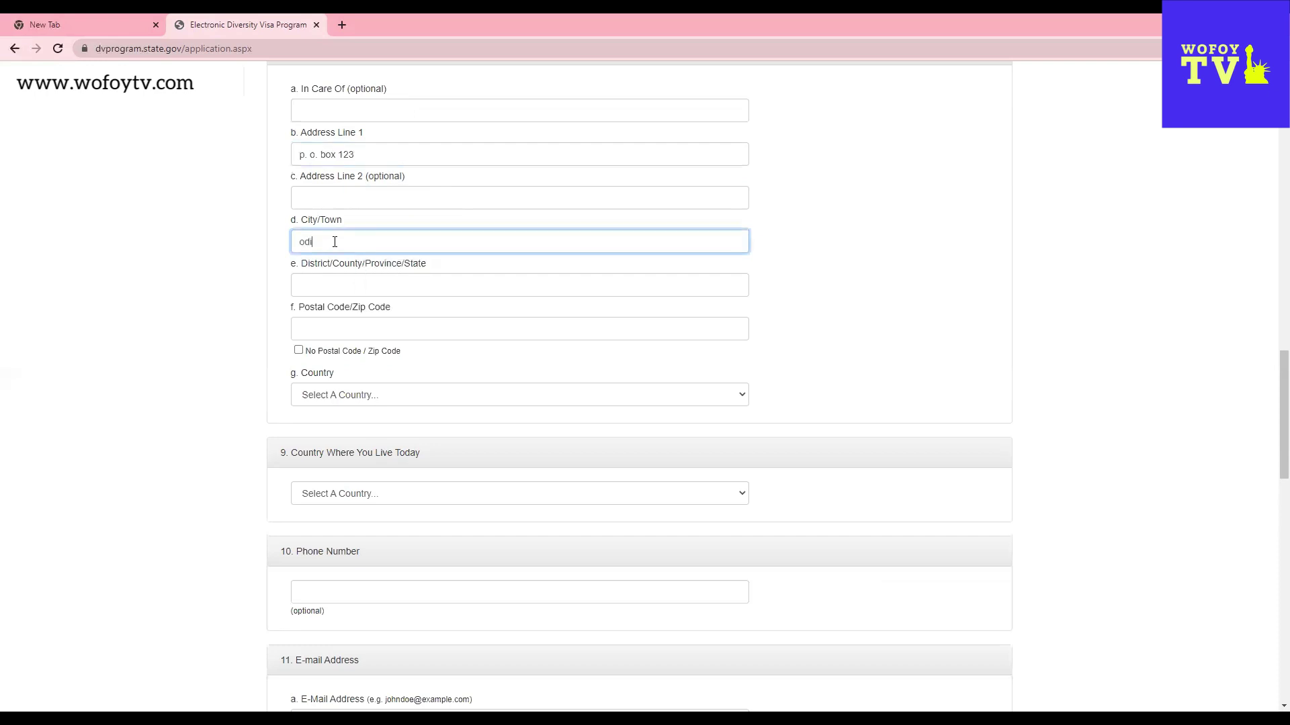
text(o)
click(322, 282)
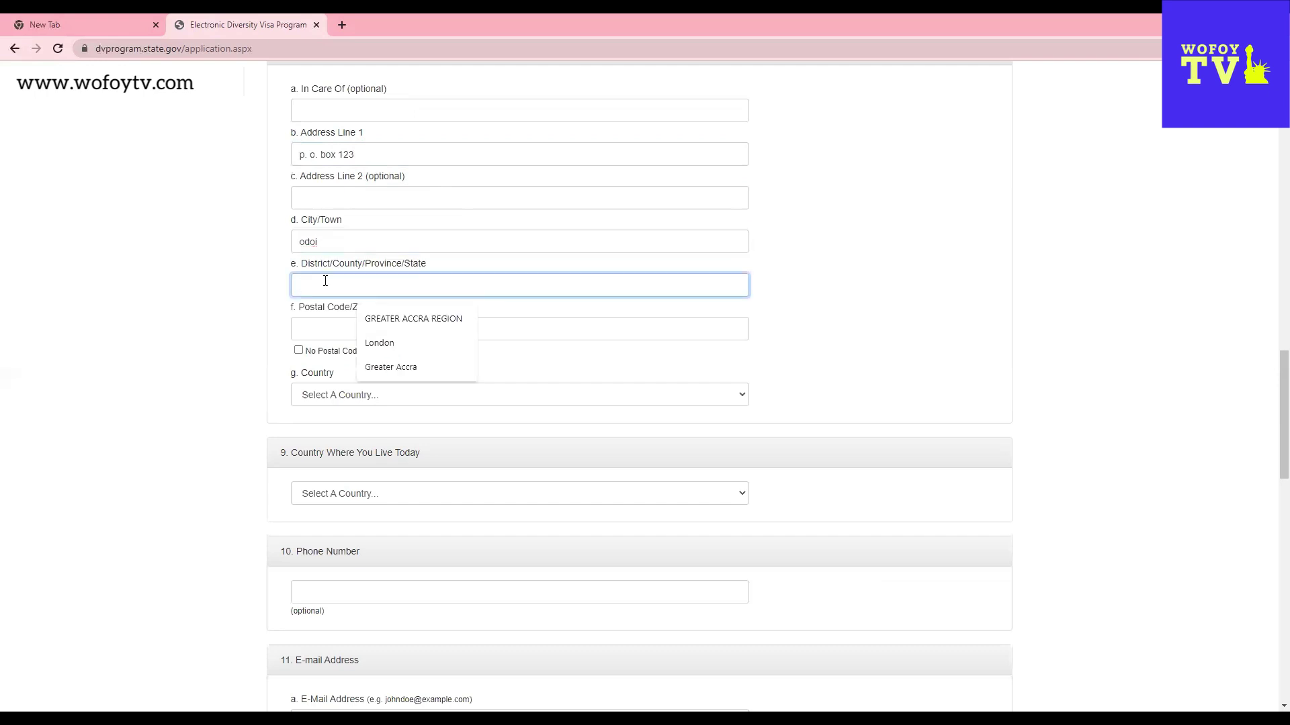
text(Sava)
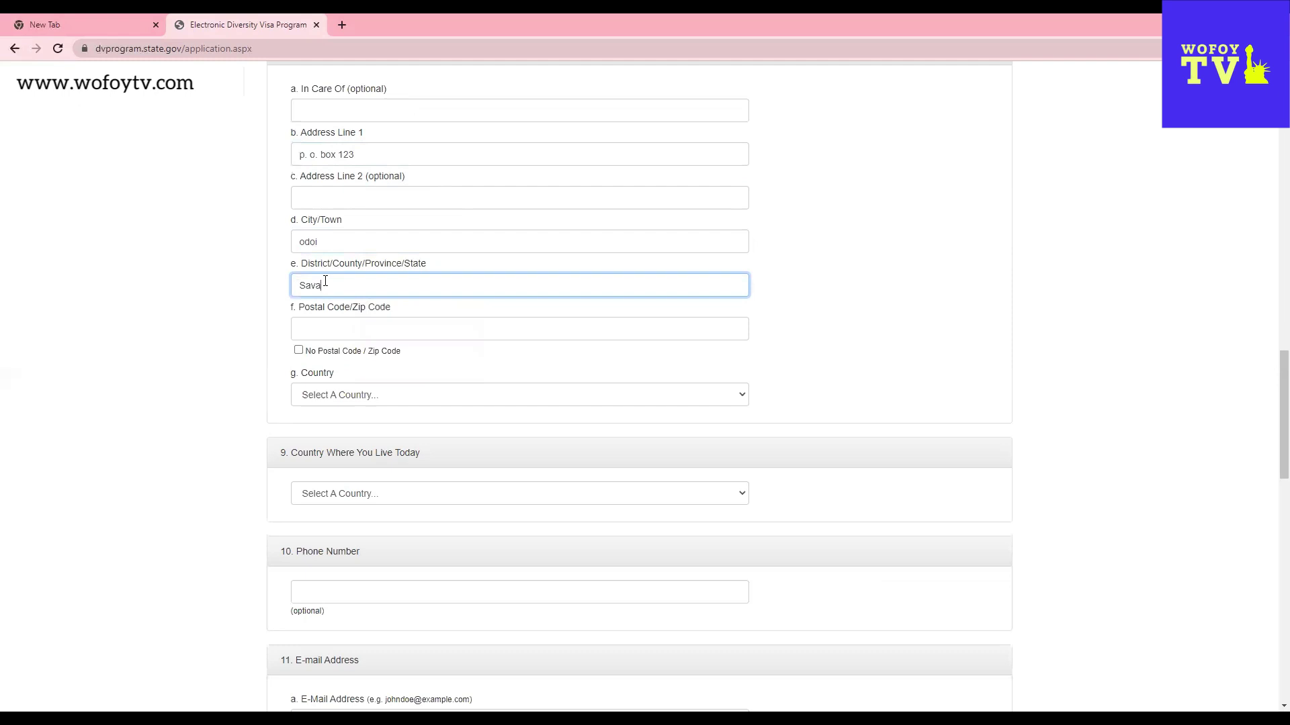
text(nna Region)
click(299, 351)
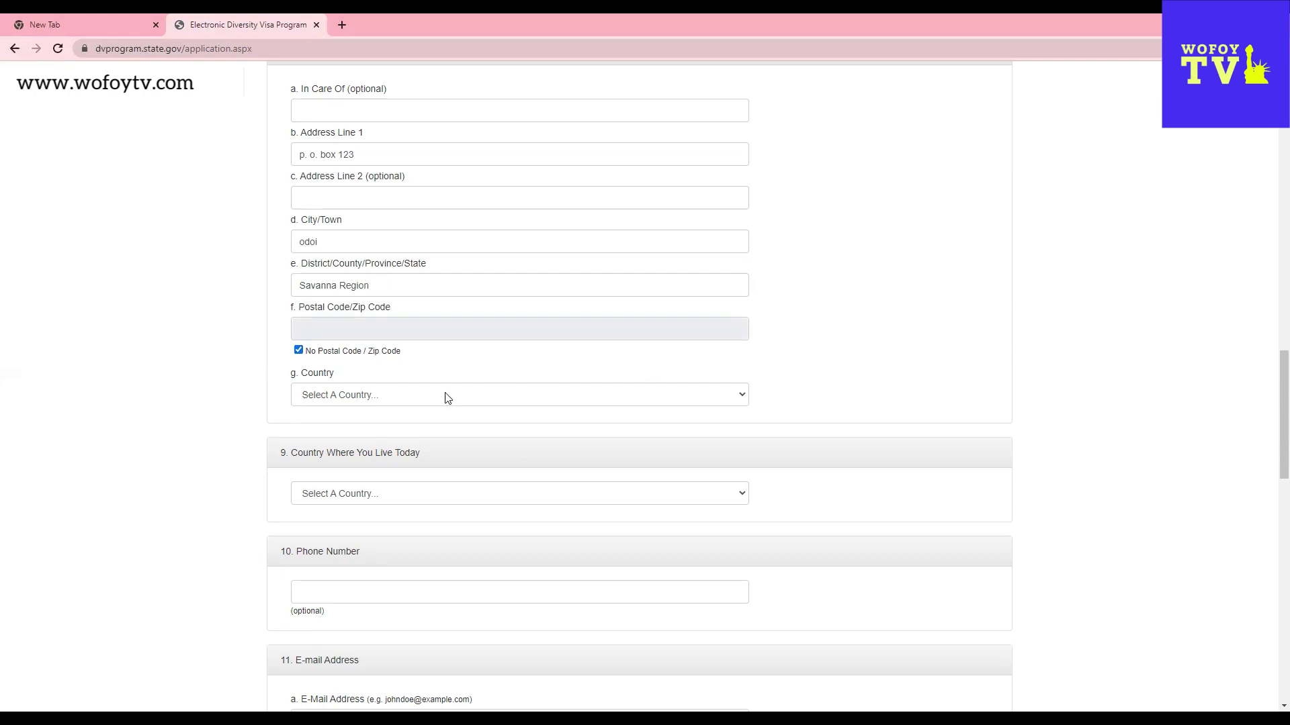
- Set both the mailing-address country and the country of residence to Ghana
click(386, 400)
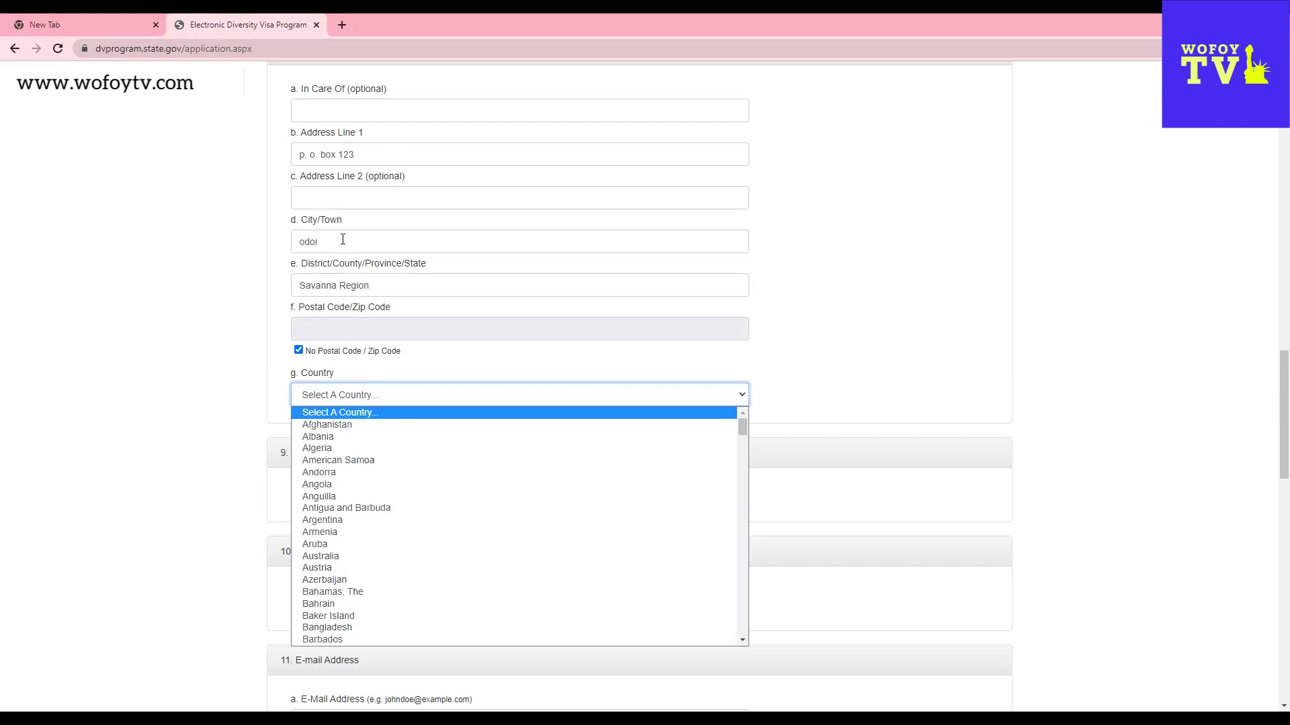
key(g)
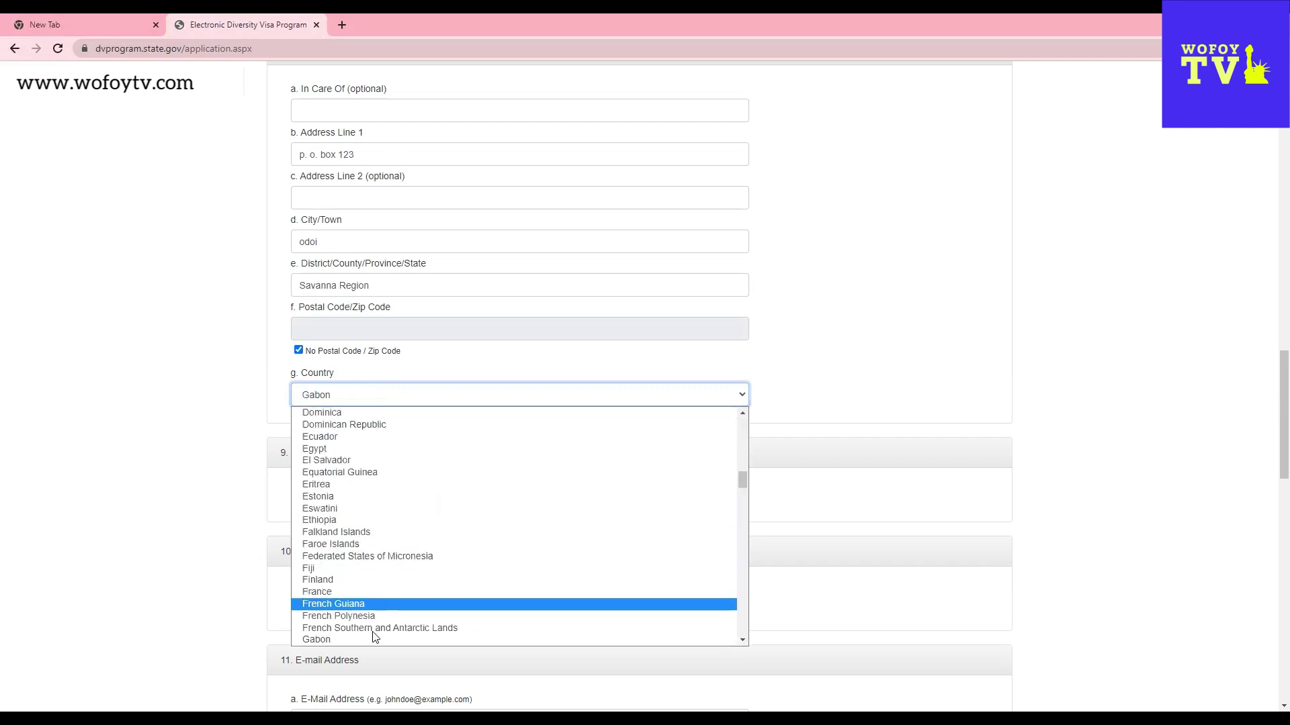
scroll(340, 557, down, 2)
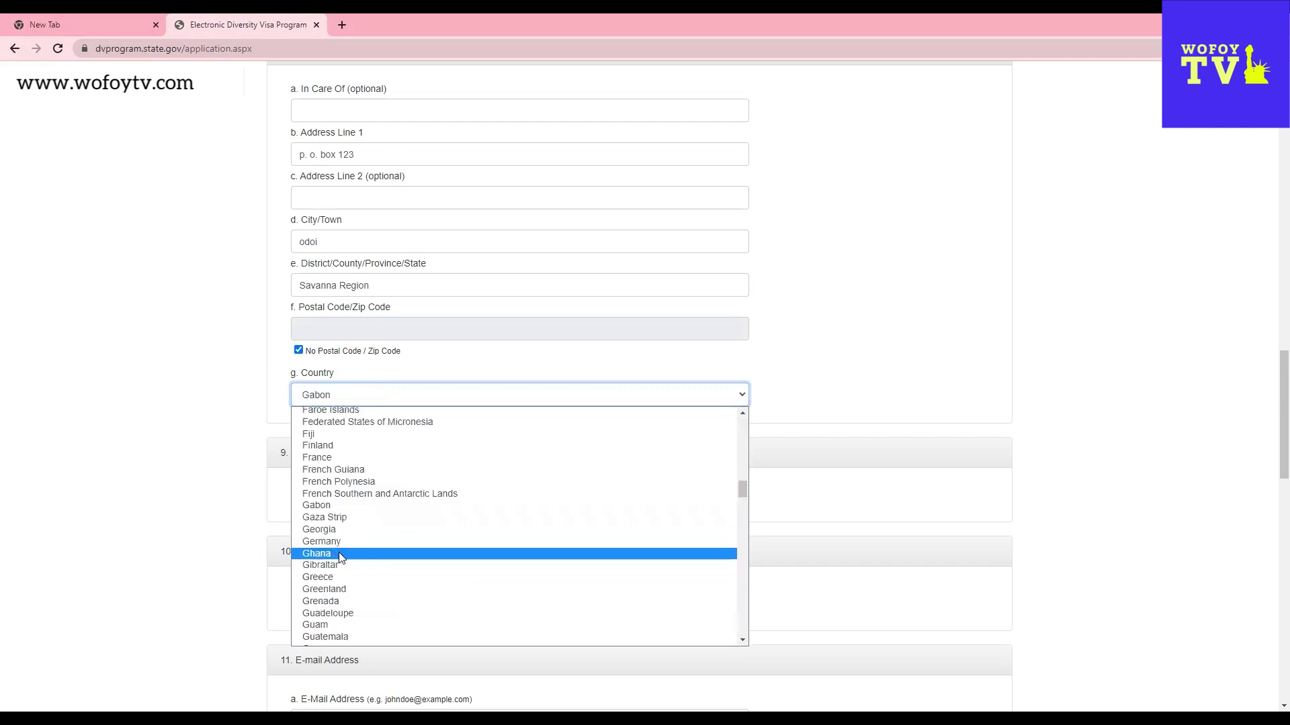
click(339, 555)
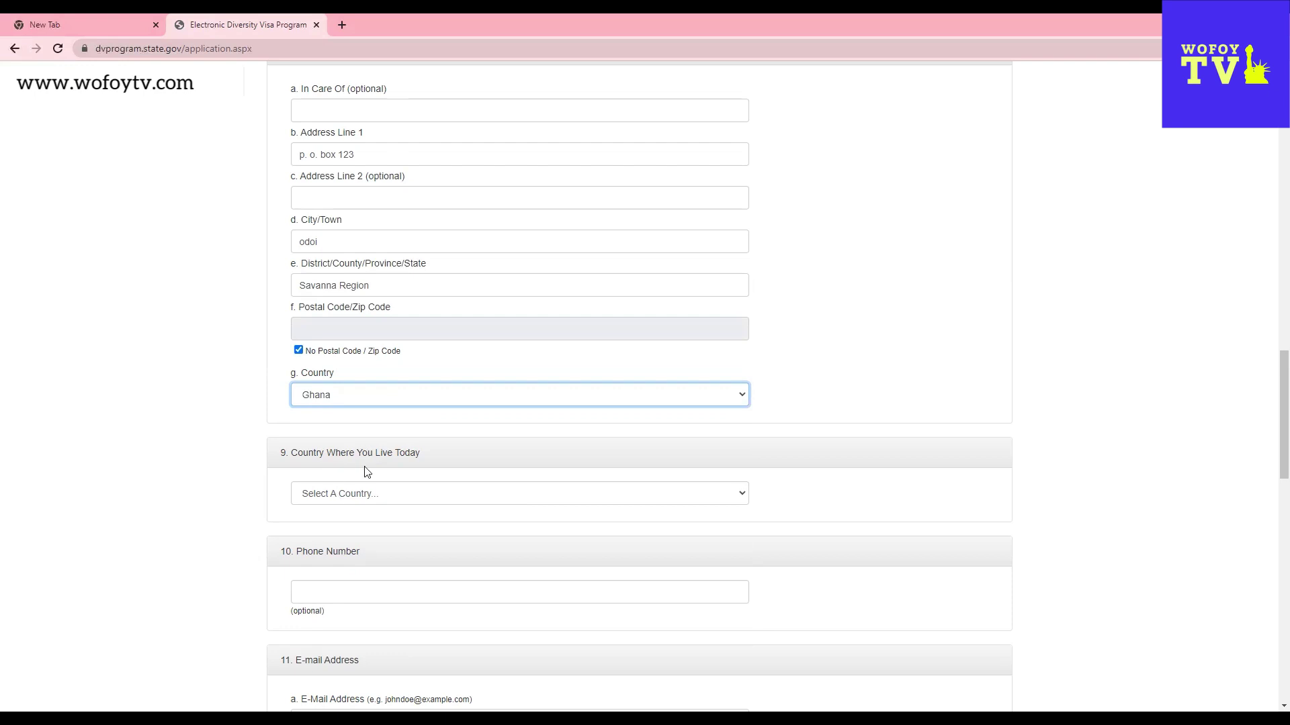
click(351, 498)
key(g)
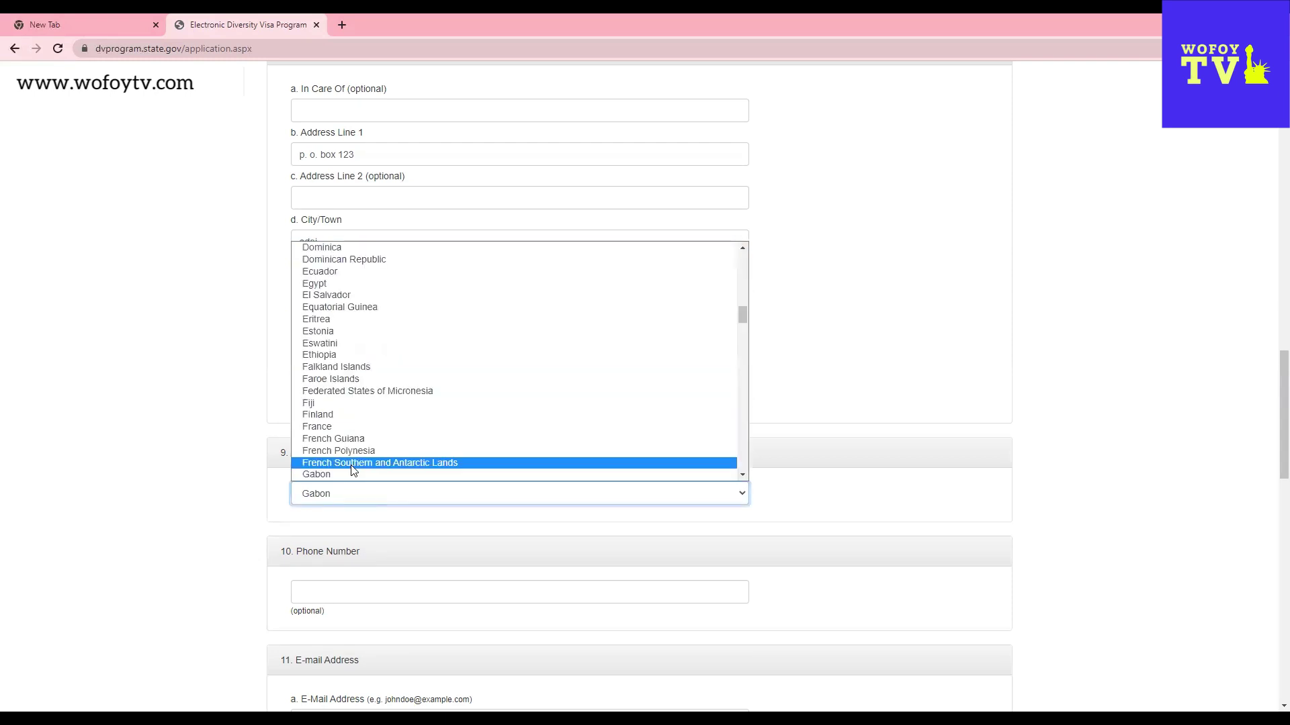
scroll(352, 470, down, 2)
click(312, 389)
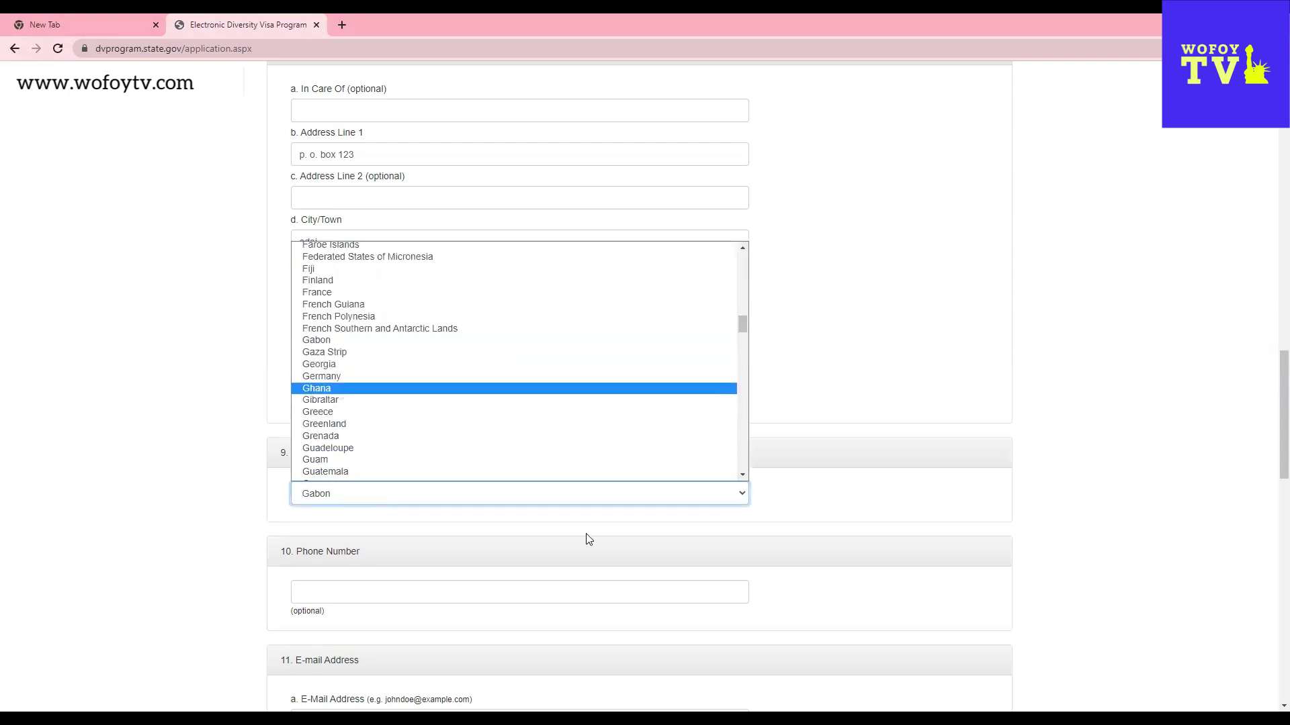
scroll(599, 548, down, 2)
- Enter the phone number with the 233 country code, correcting stray digits
click(379, 462)
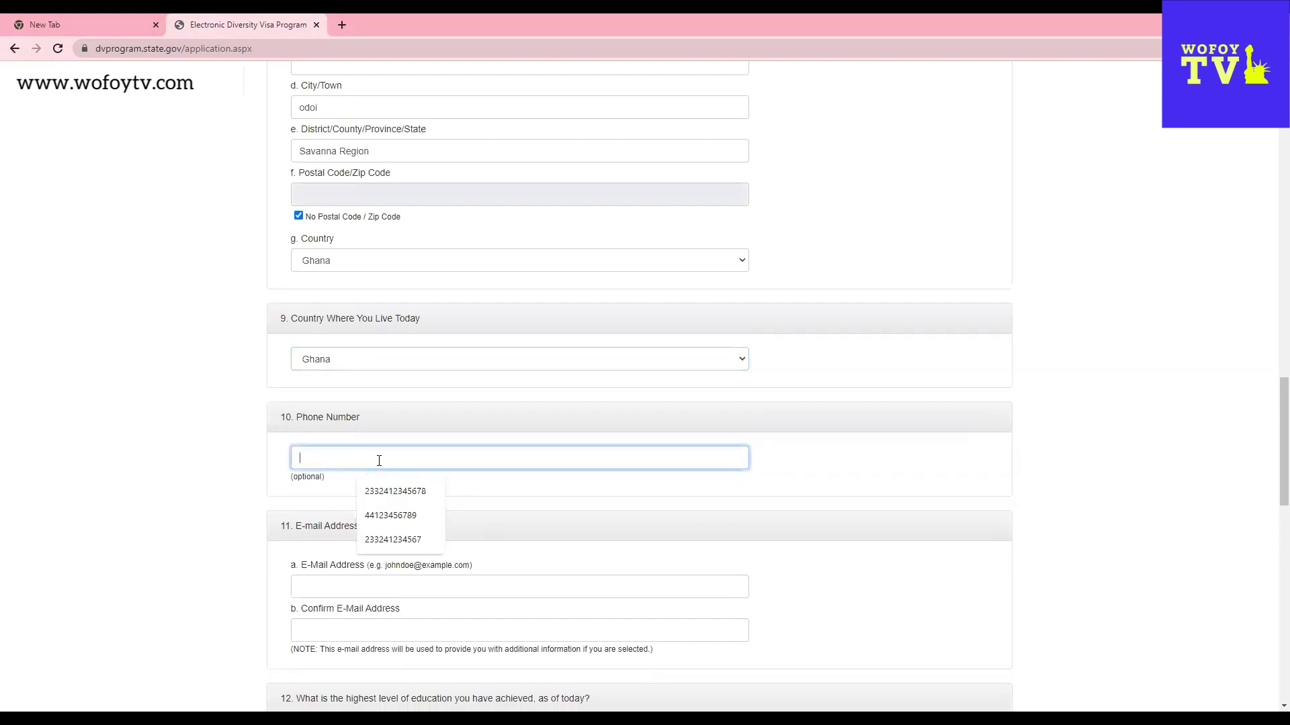
text(233)
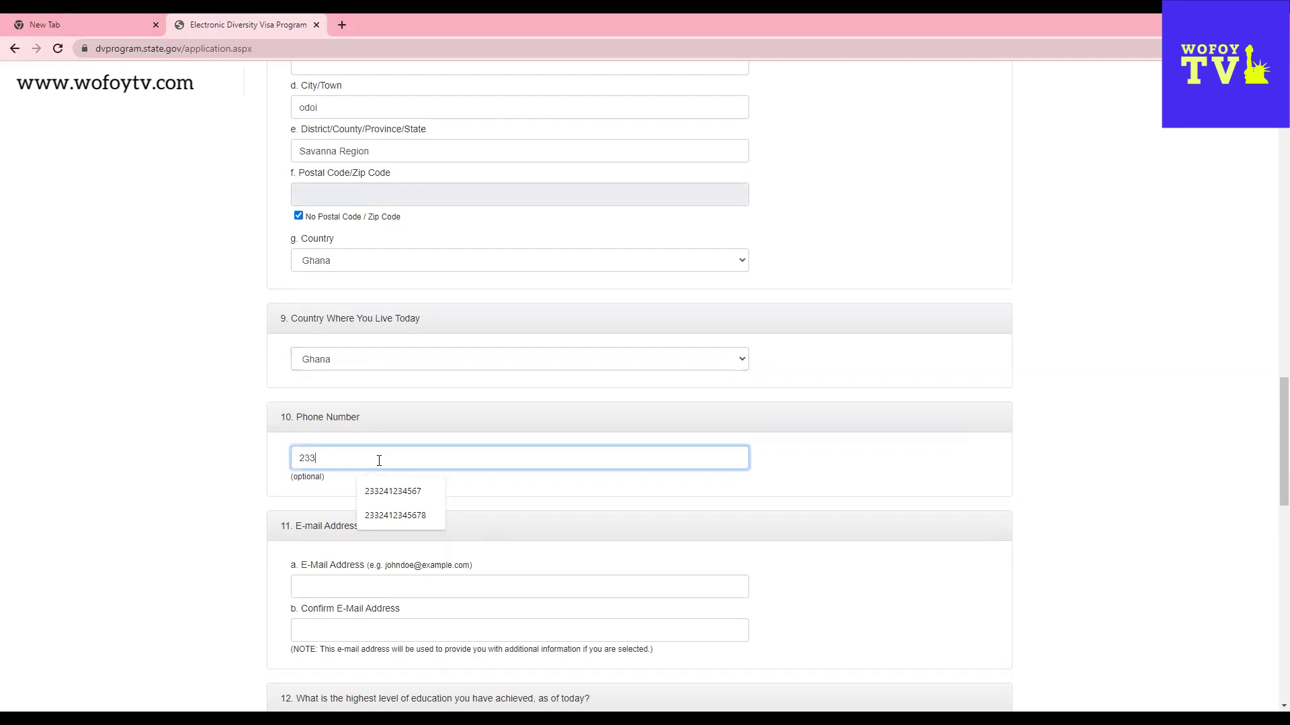
key(BackSpace)
key(BackSpace)
key(BackSpace)
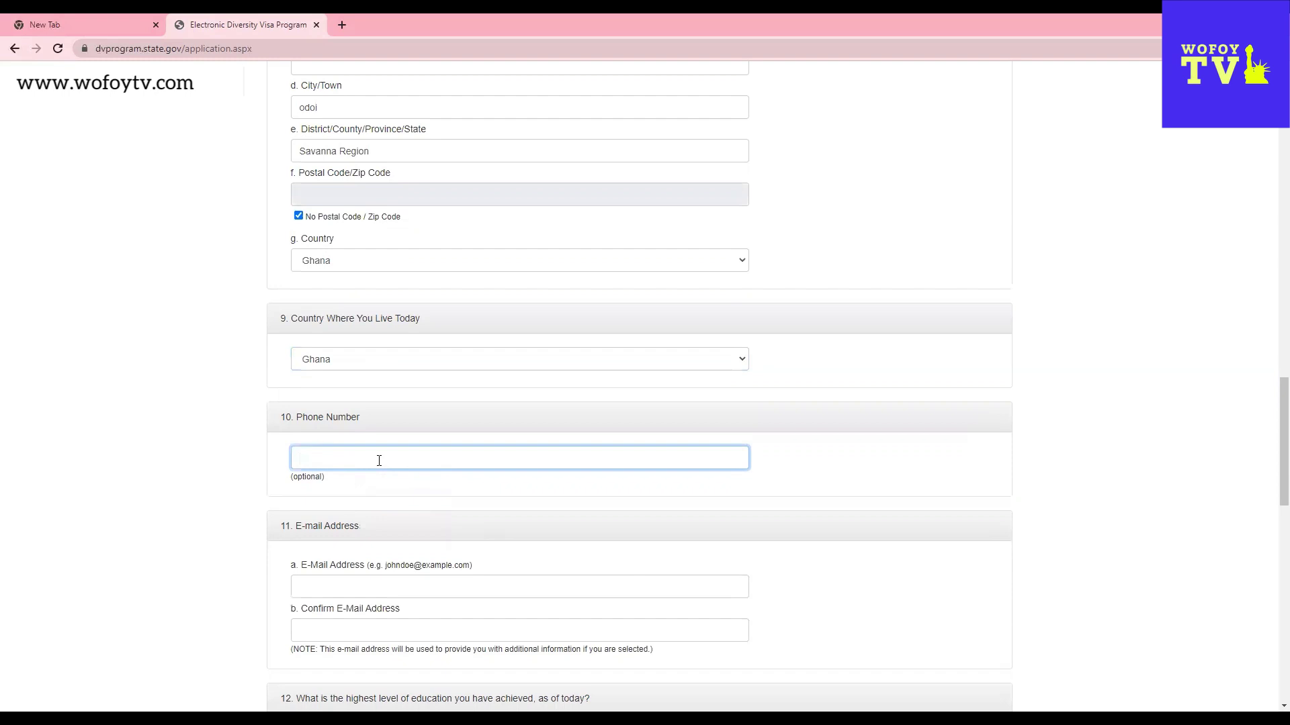
text(254)
key(BackSpace)
key(BackSpace)
key(BackSpace)
text(971)
key(BackSpace)
key(BackSpace)
text(233)
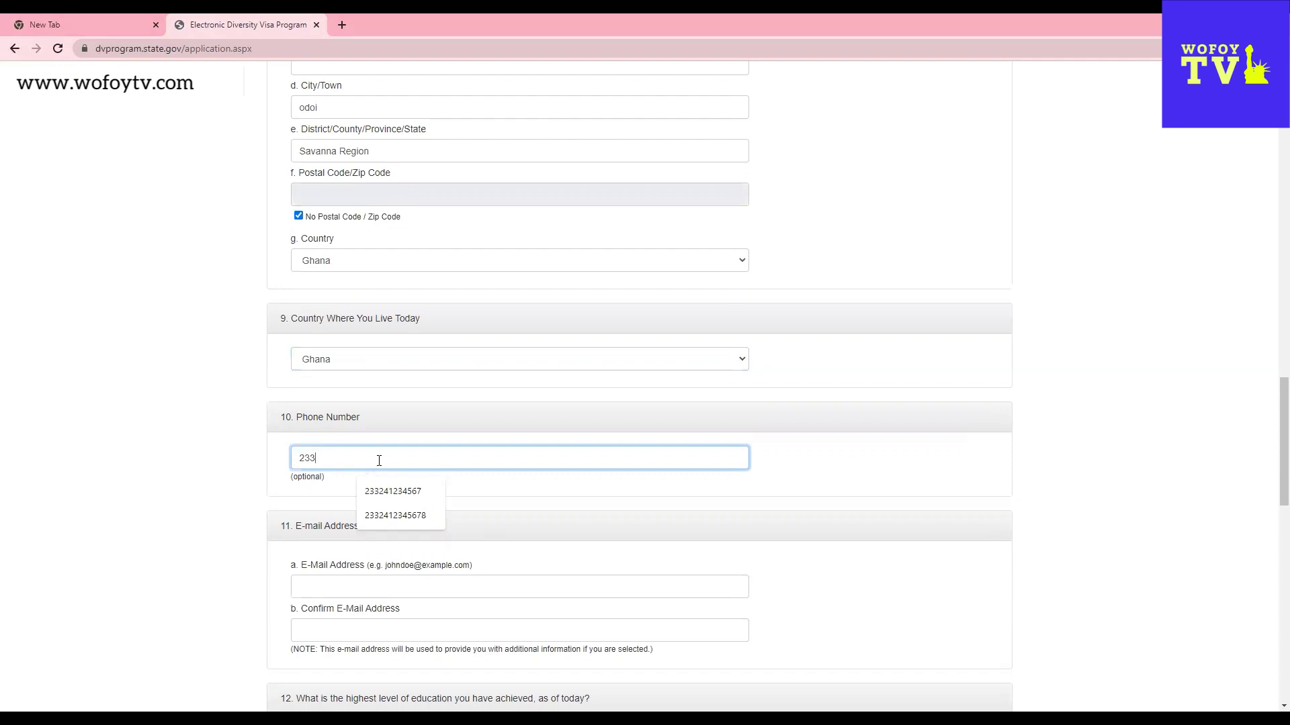
text(024)
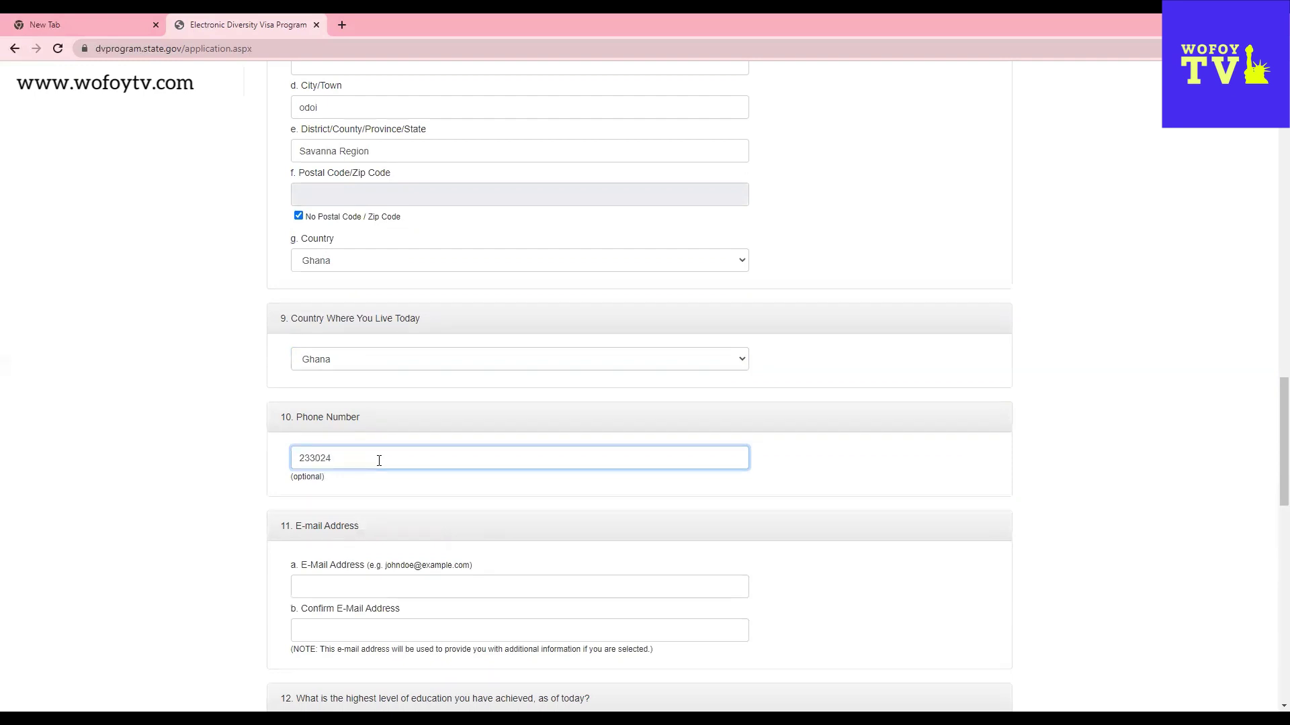
text(1234567)
click(321, 461)
key(BackSpace)
click(390, 490)
- Type the entrant's e-mail address and enter the same address in the confirmation field
scroll(758, 503, down, 2)
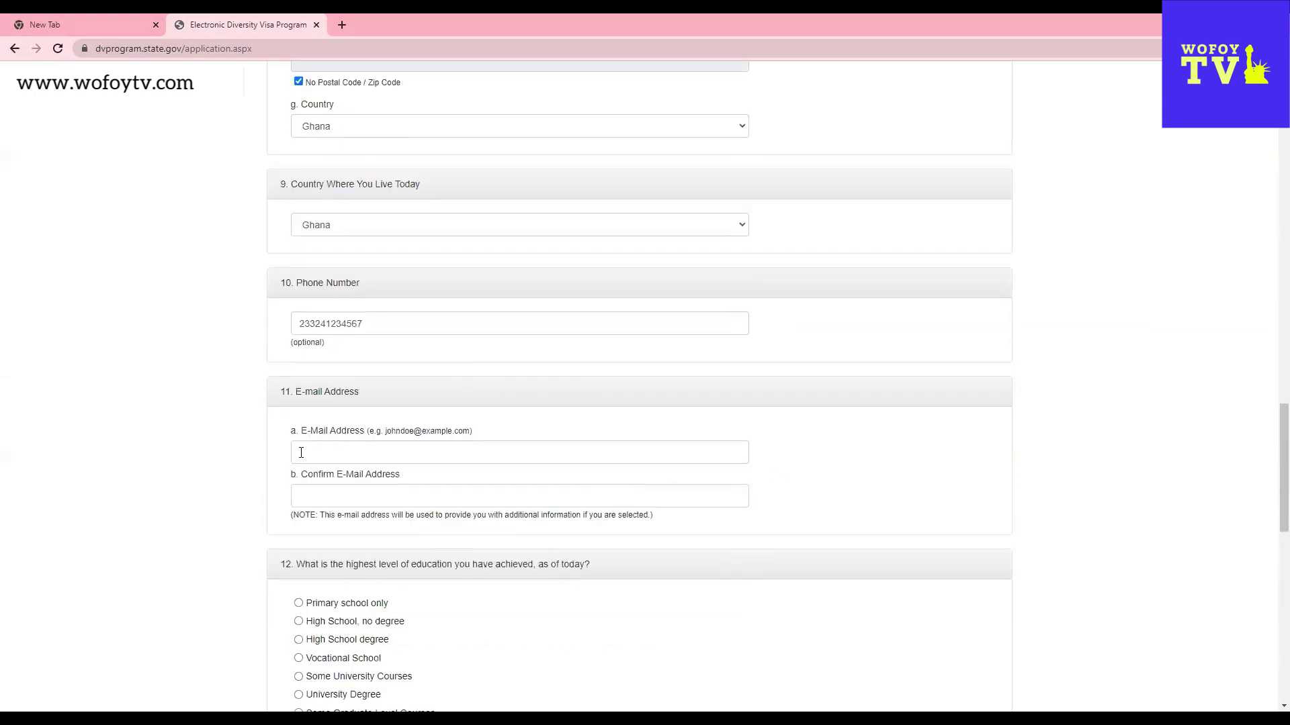
click(301, 453)
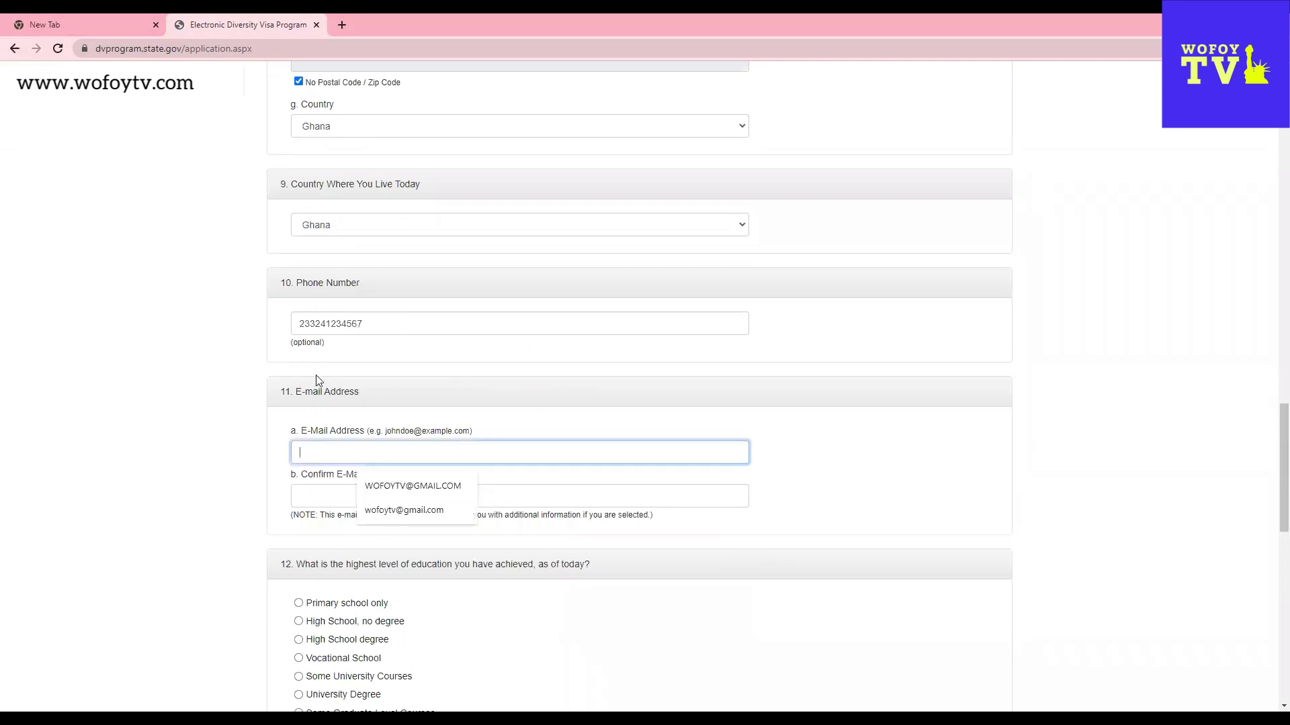
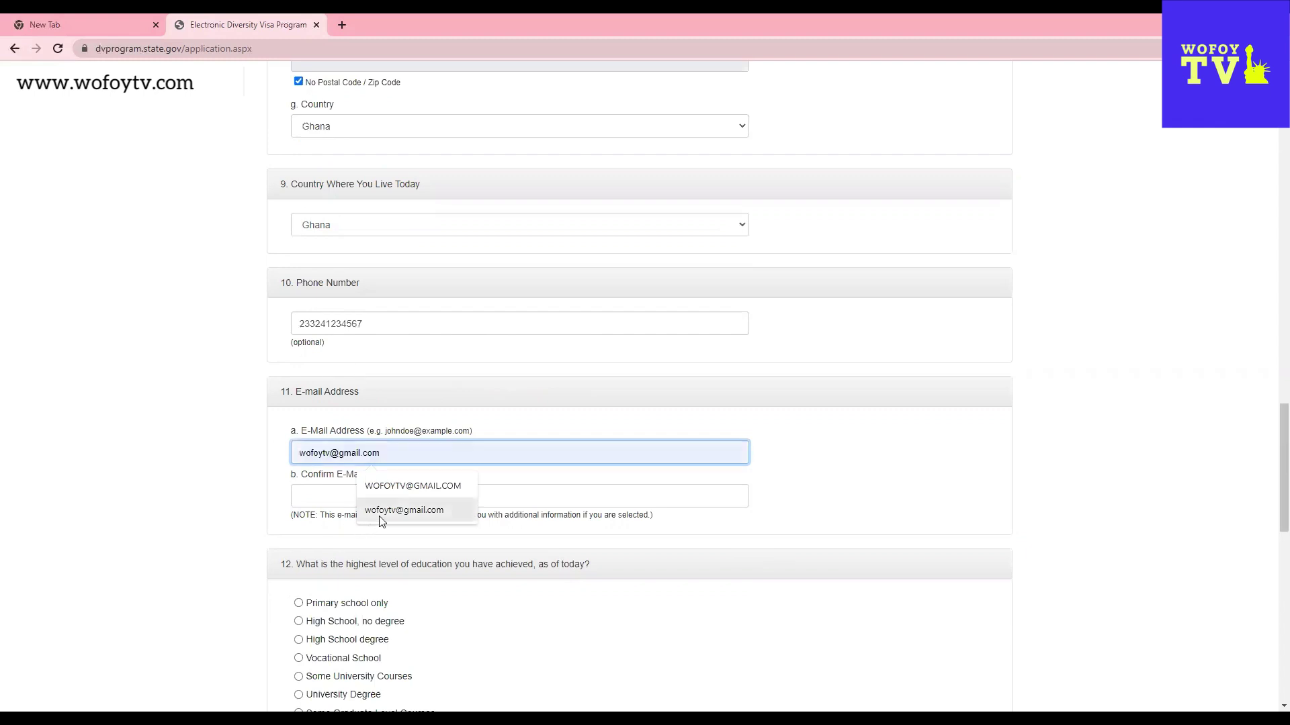
click(799, 430)
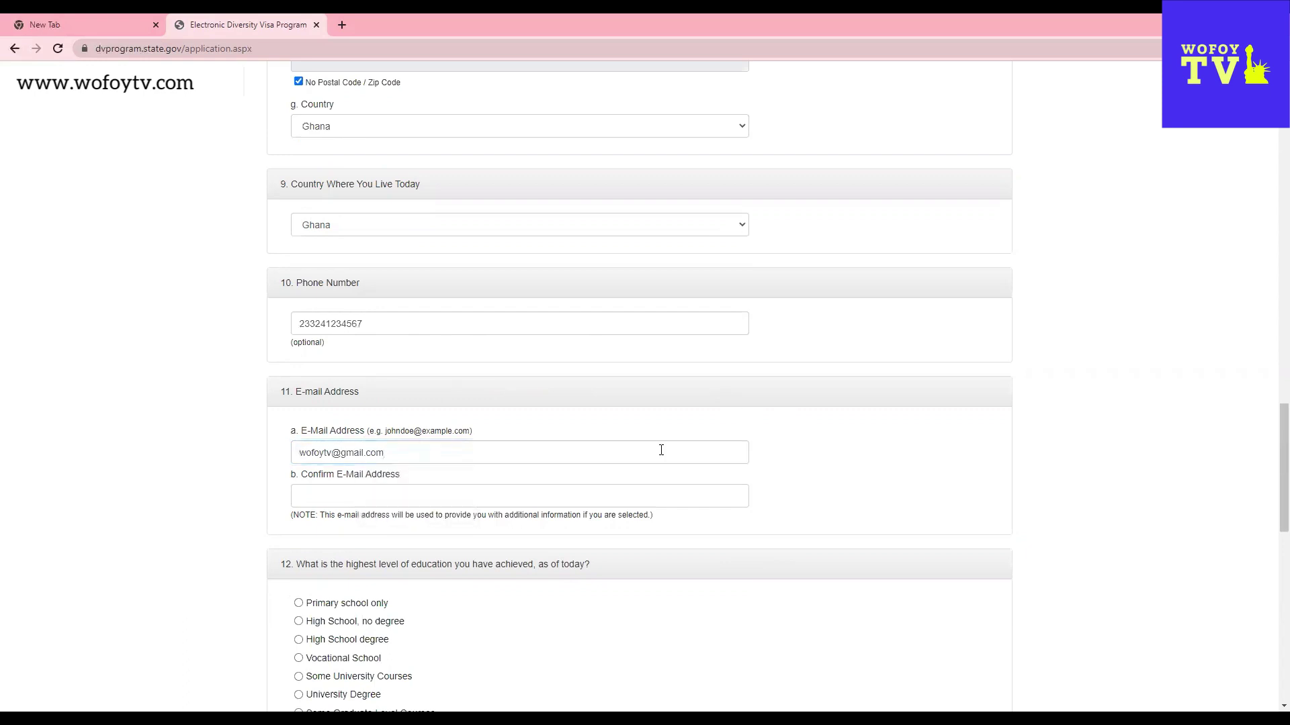
click(327, 496)
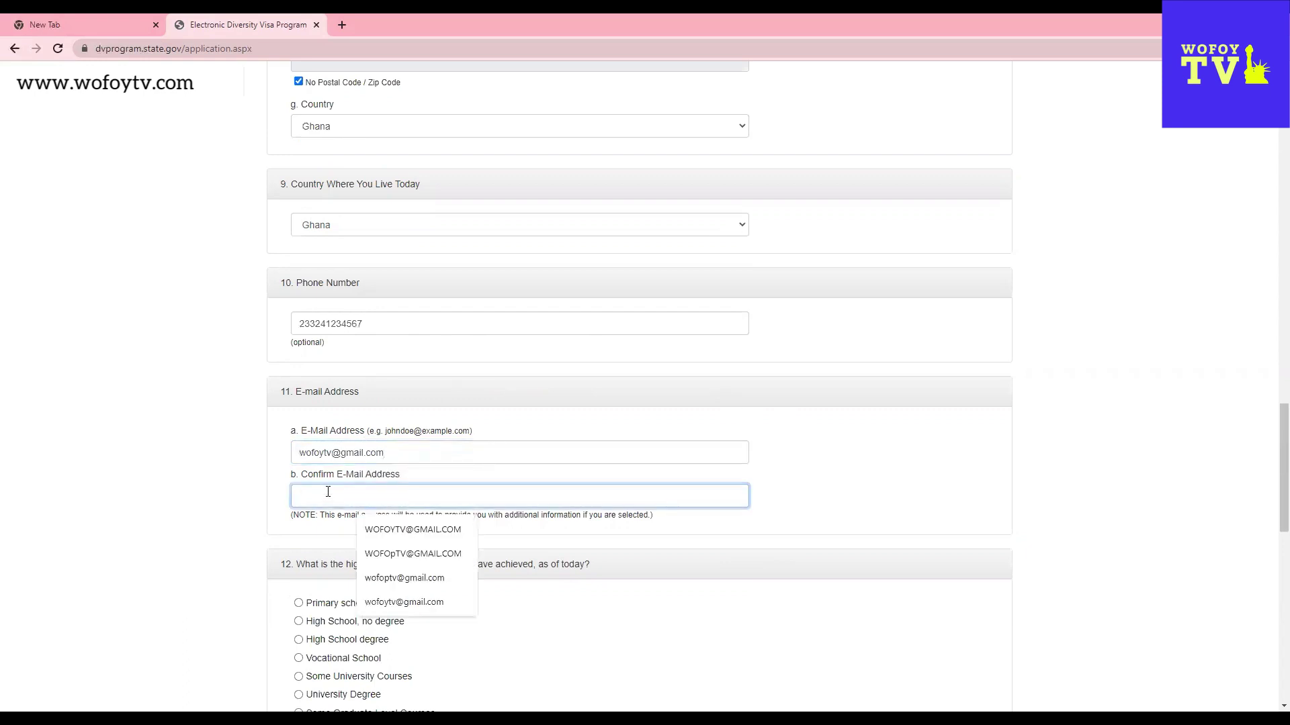
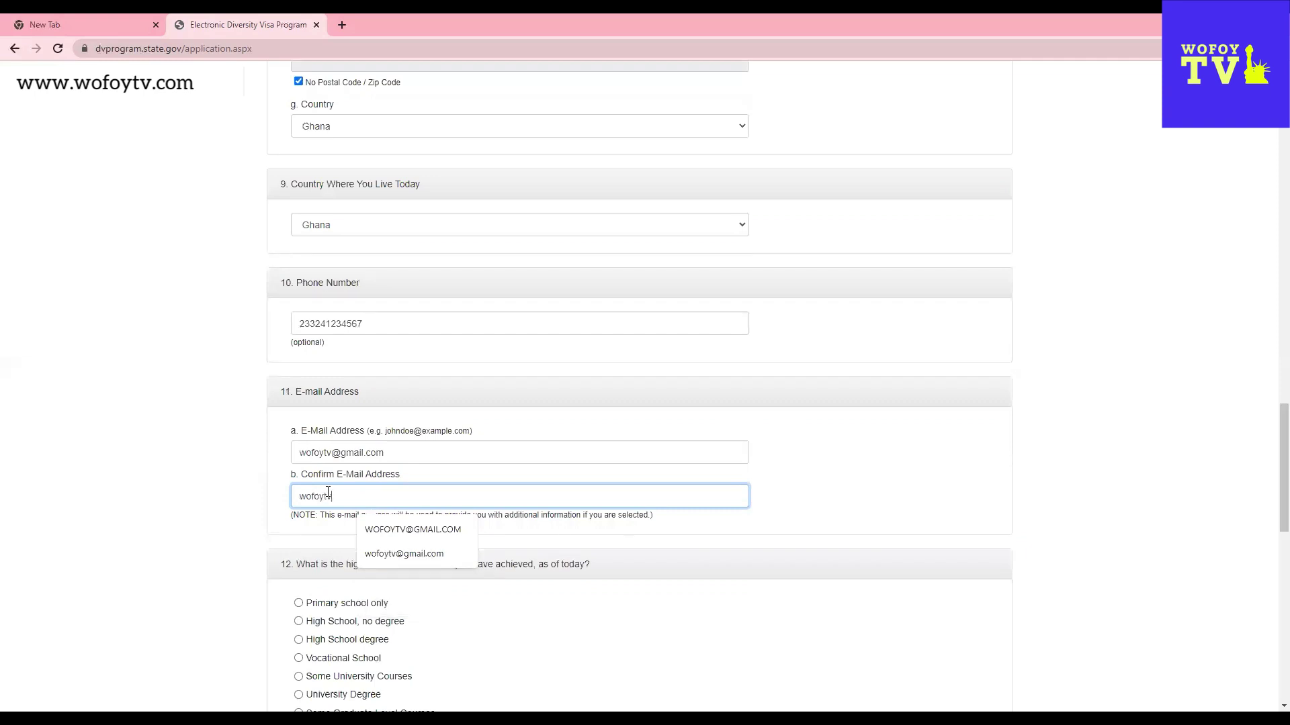
click(747, 523)
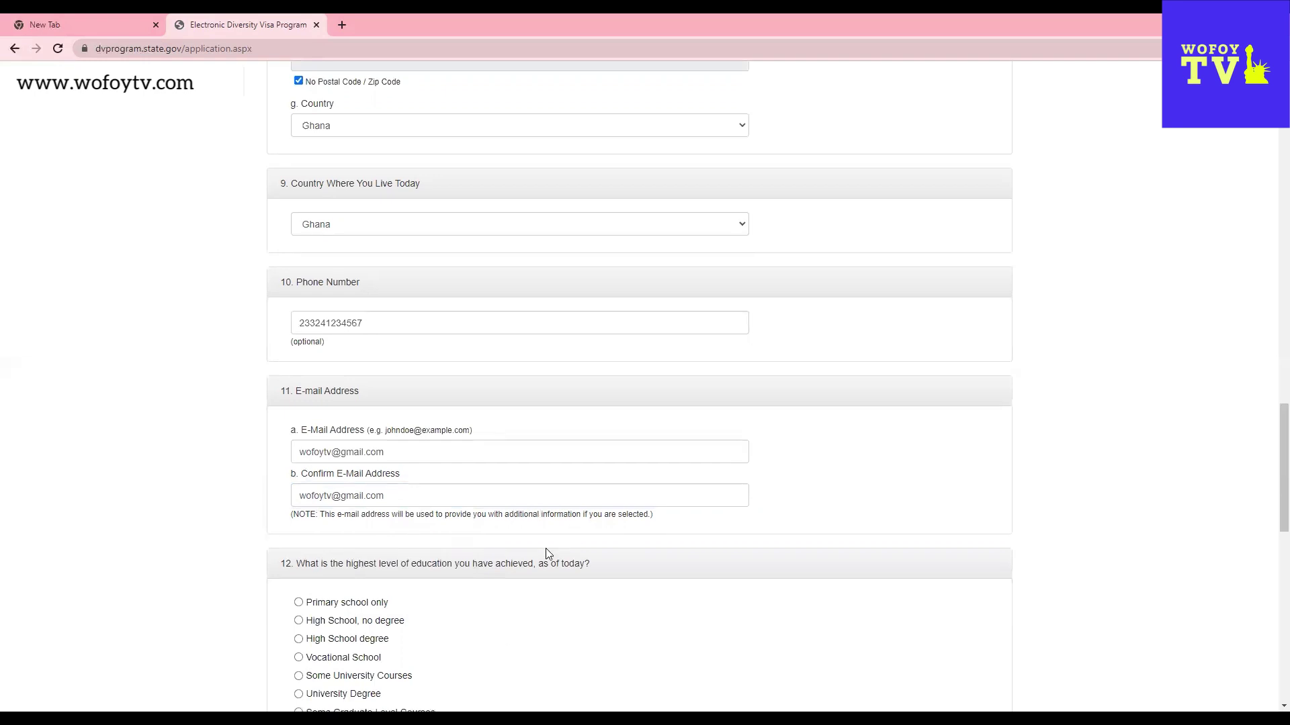
- Choose University Degree for question 12, then scroll to marital status
scroll(545, 548, down, 3)
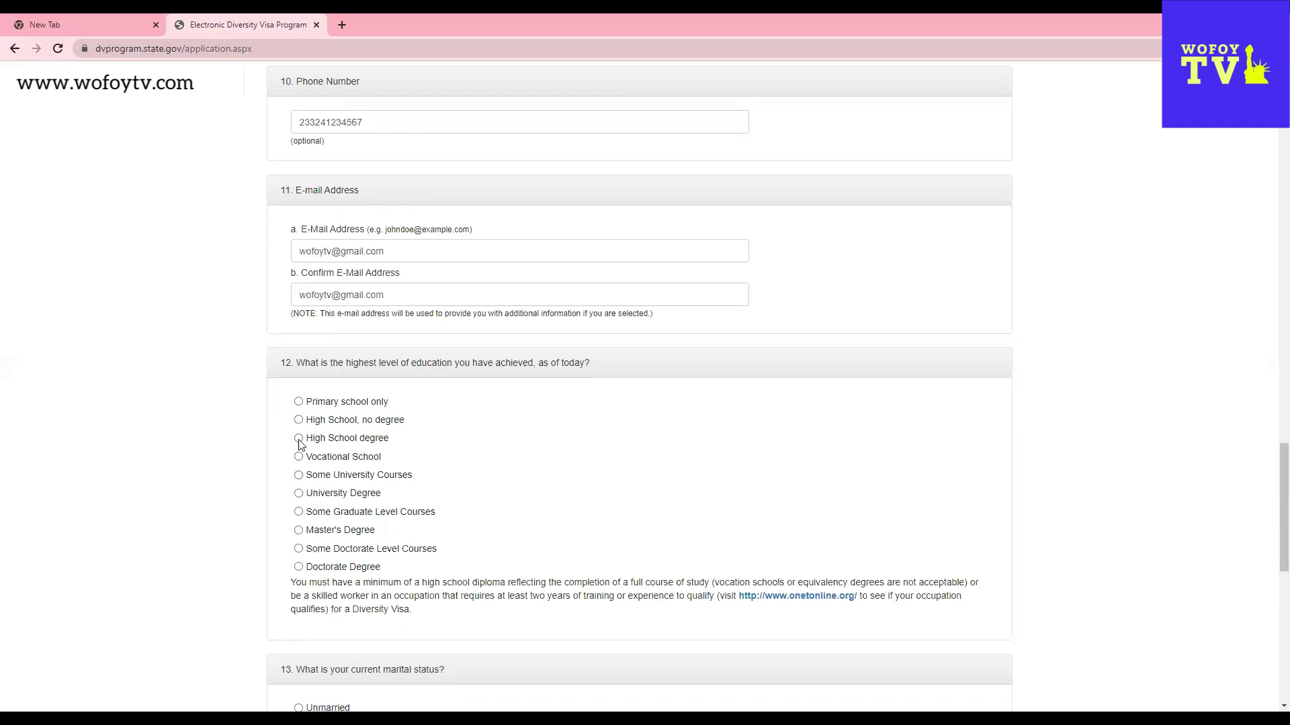
click(298, 494)
scroll(699, 521, down, 5)
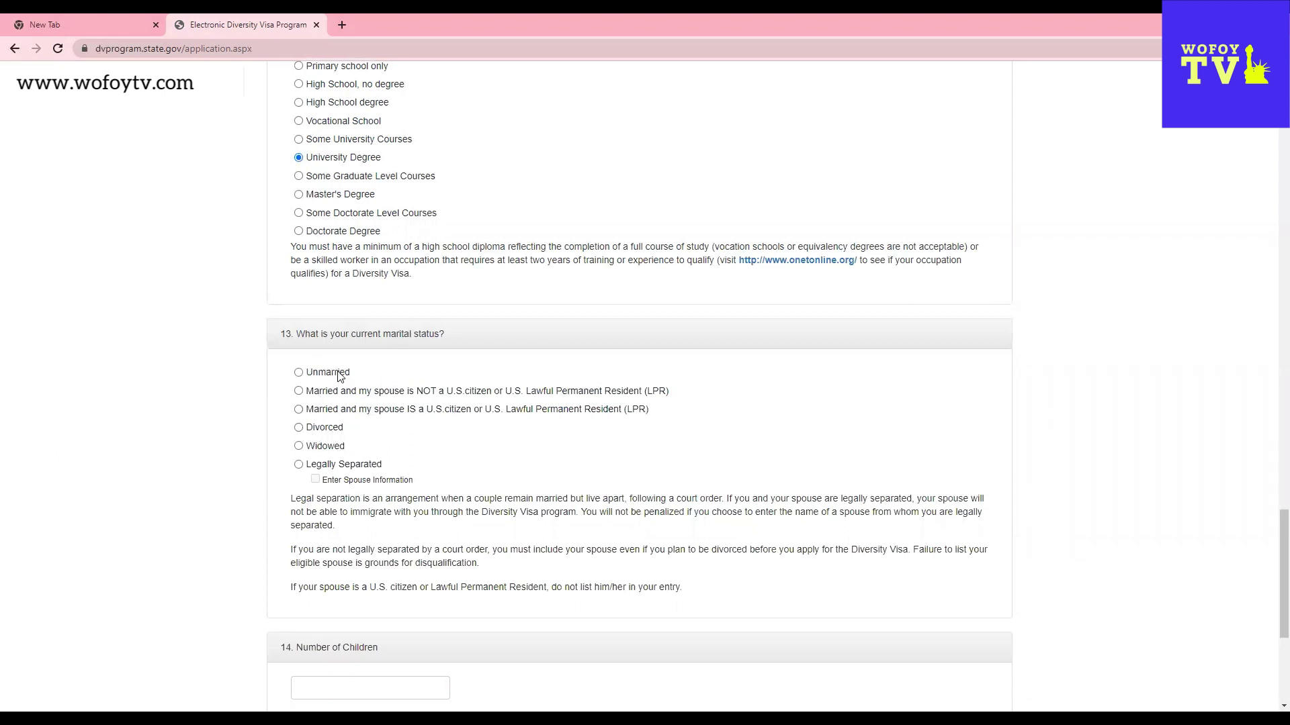
- Select Unmarried as the applicant's marital status under question 13
click(298, 372)
scroll(514, 537, down, 2)
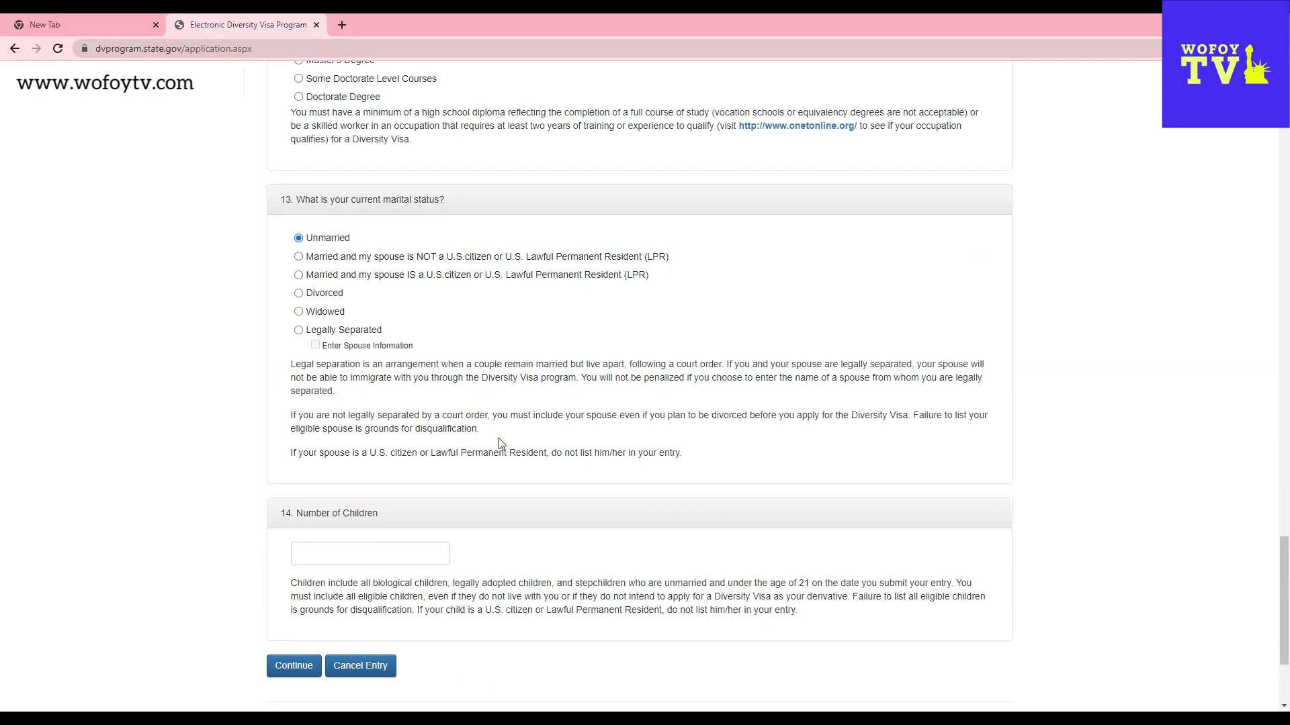
scroll(404, 366, down, 2)
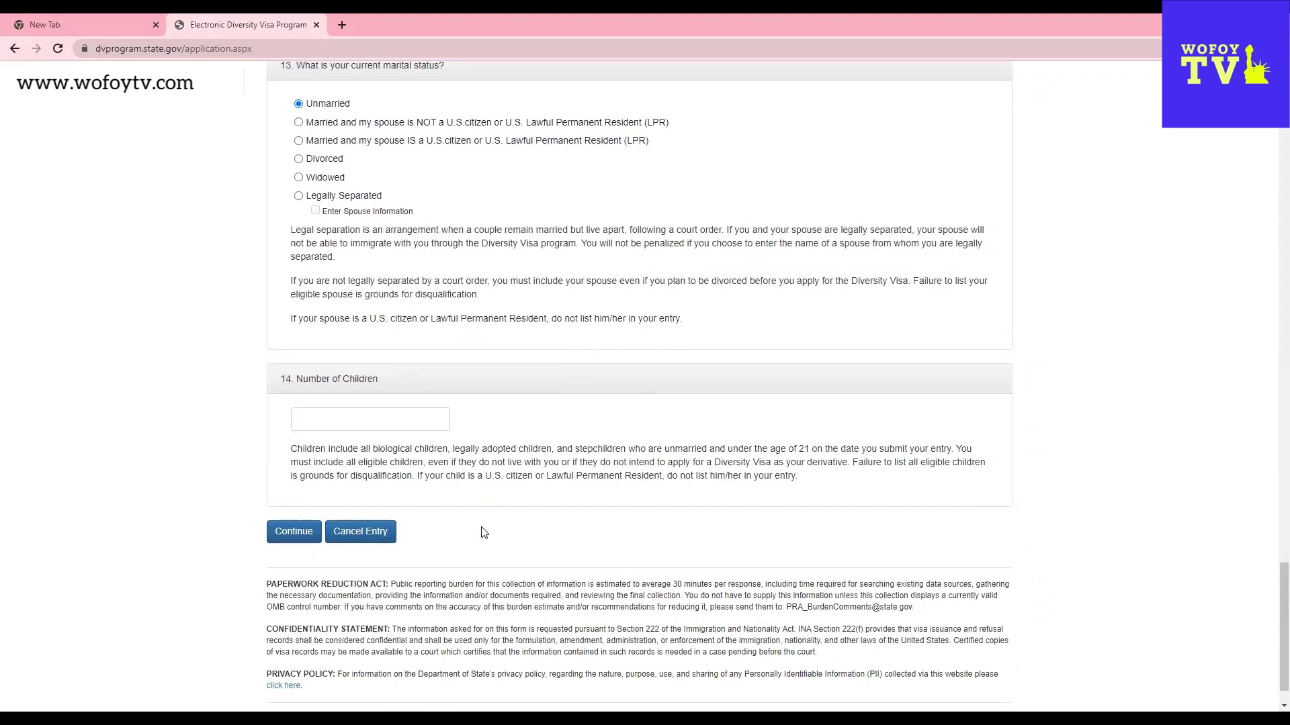
scroll(481, 531, up, 1)
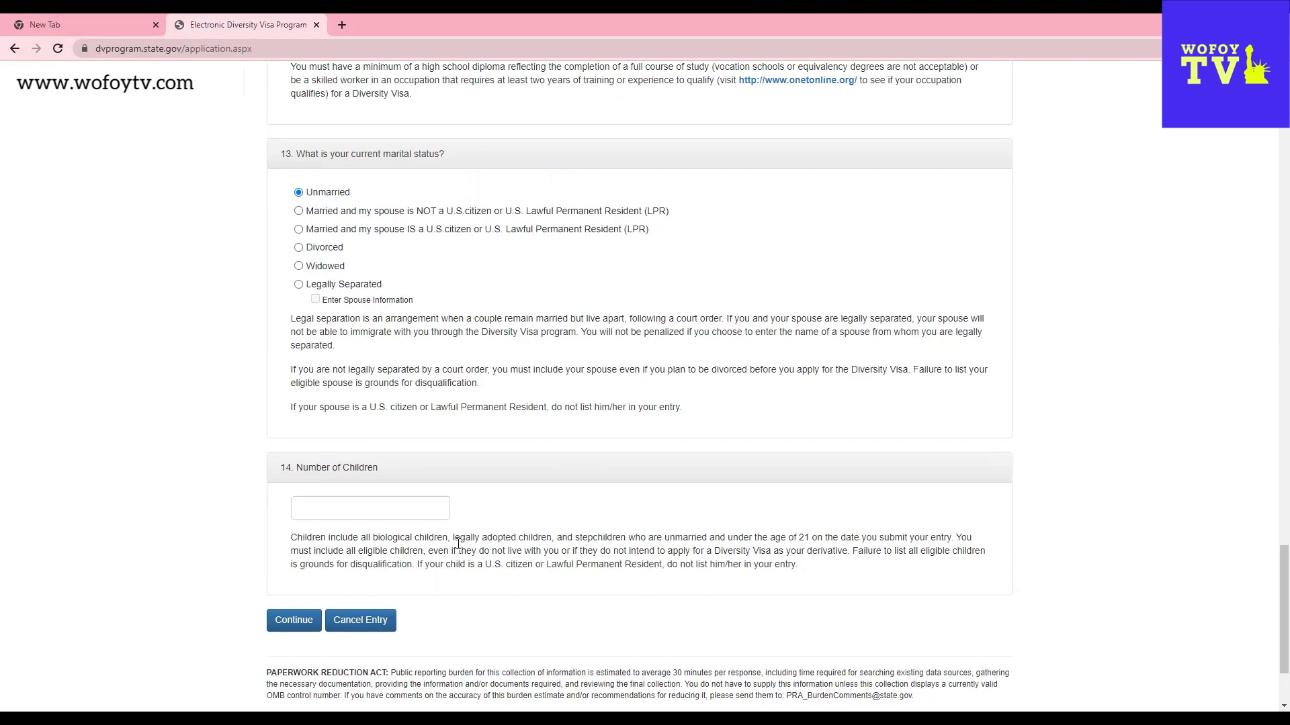
- Enter 2 as the number of children and submit Part One
click(379, 509)
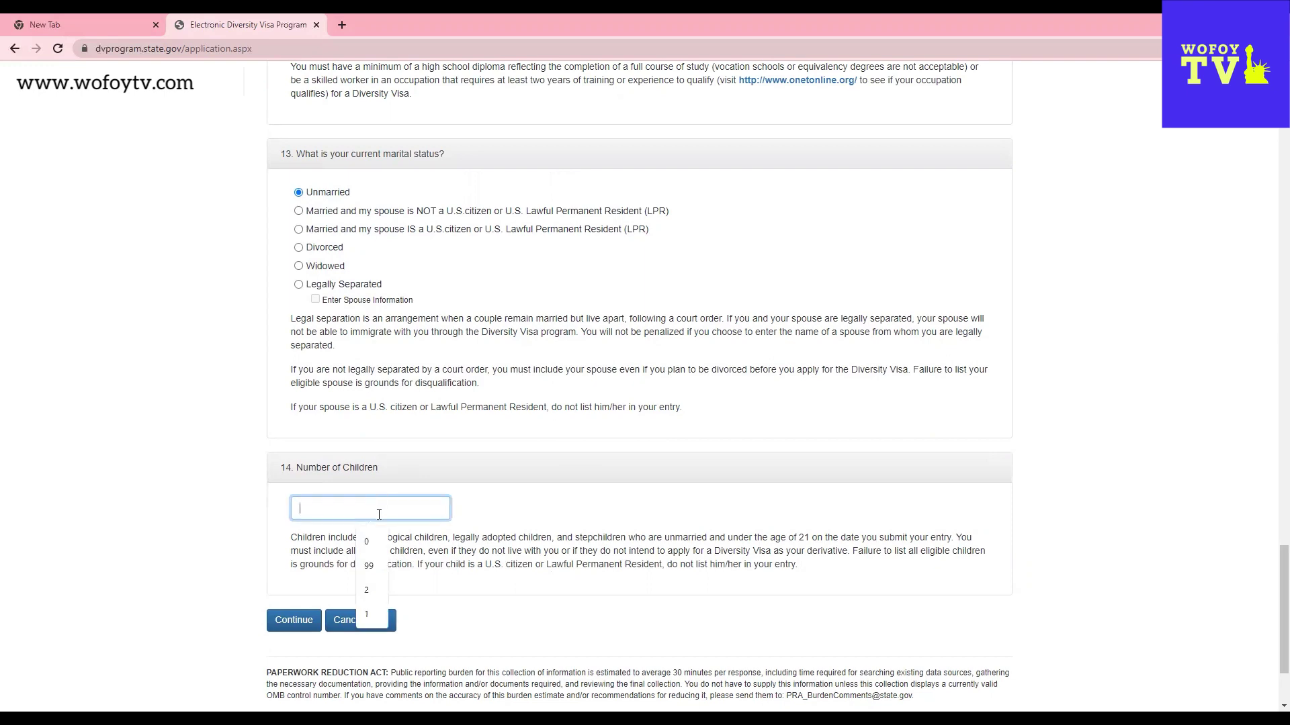
text(2)
scroll(615, 484, down, 2)
key(Tab)
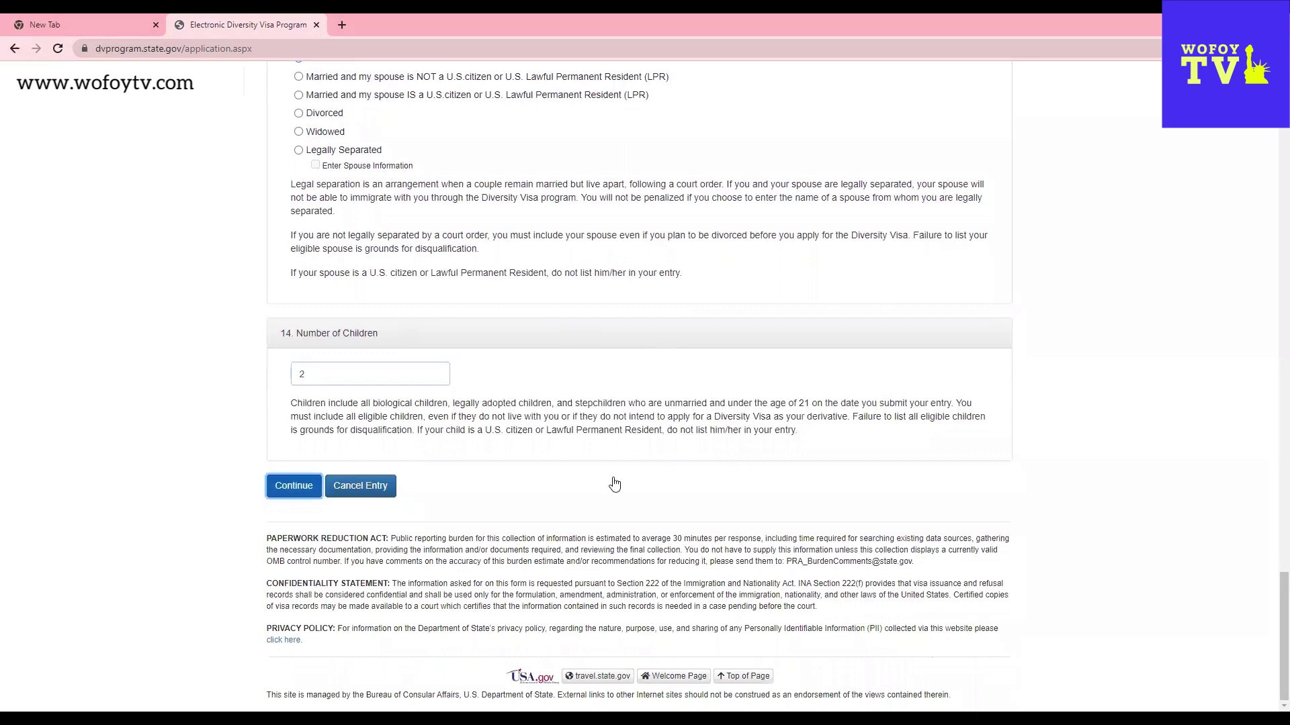
key(Return)
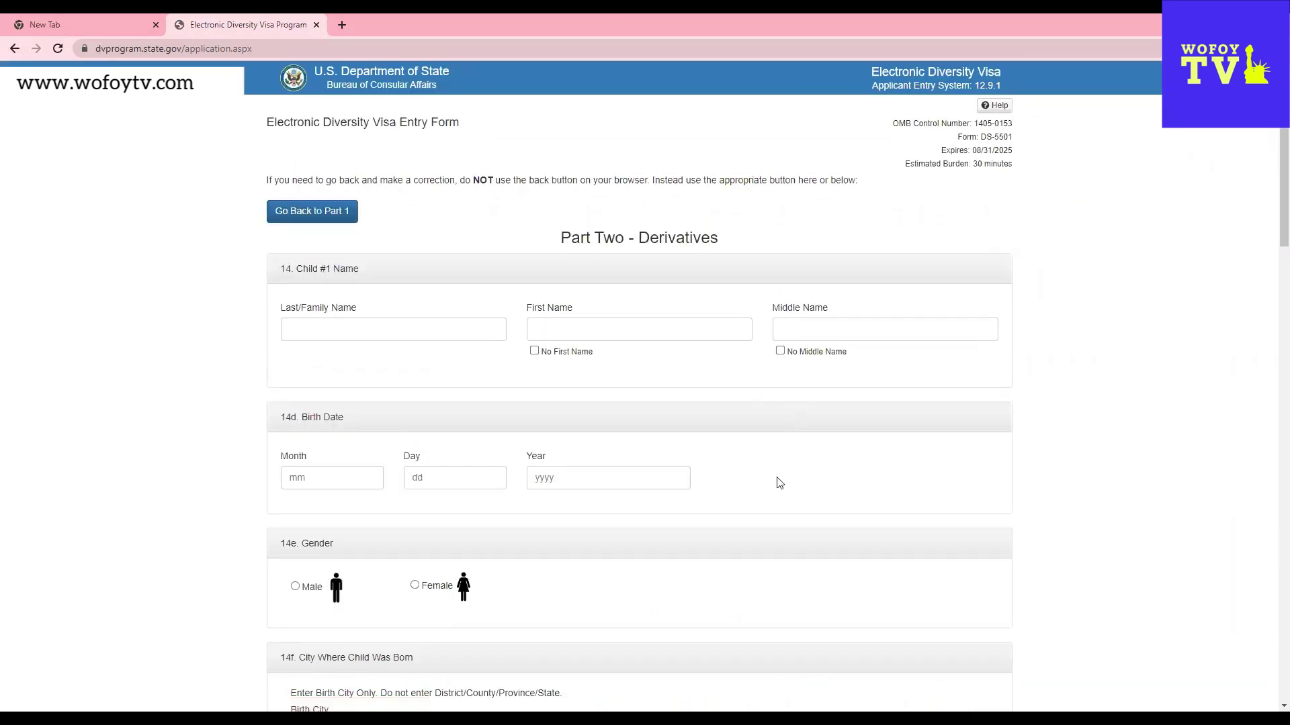
- Enter Child #1's last, first and middle names
click(413, 333)
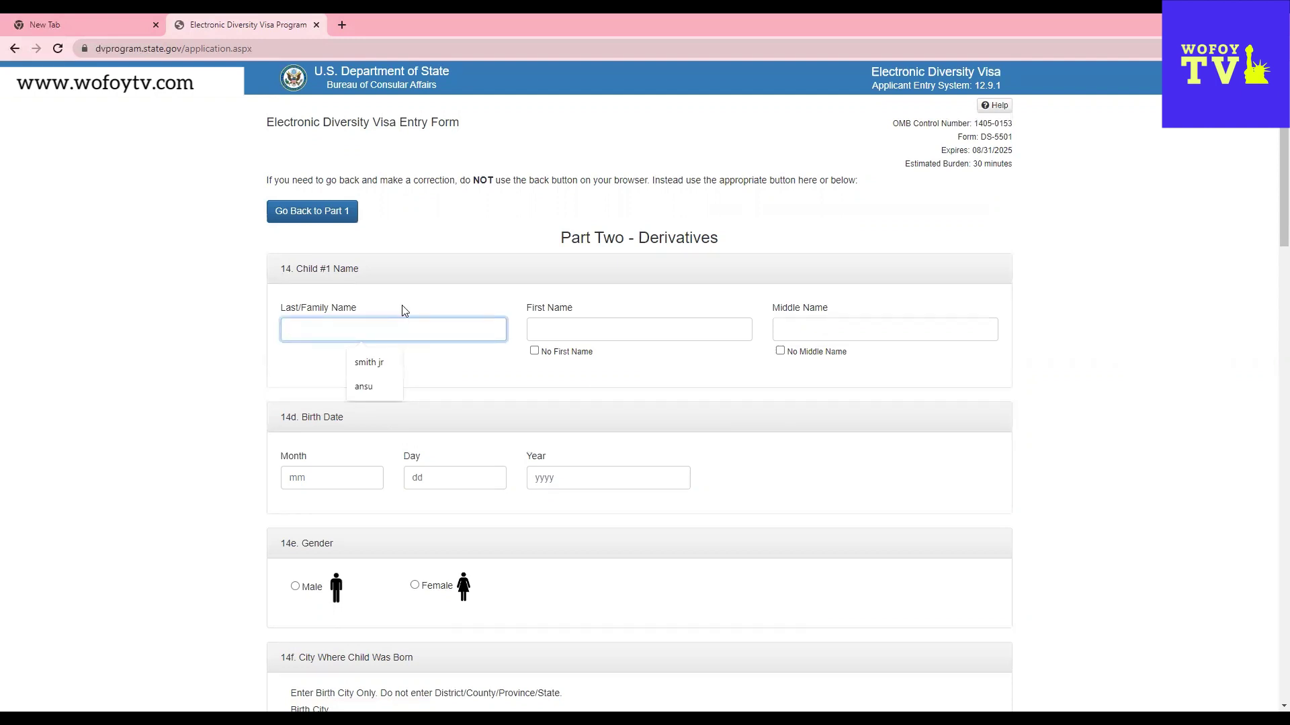
text(smith Jr)
click(565, 329)
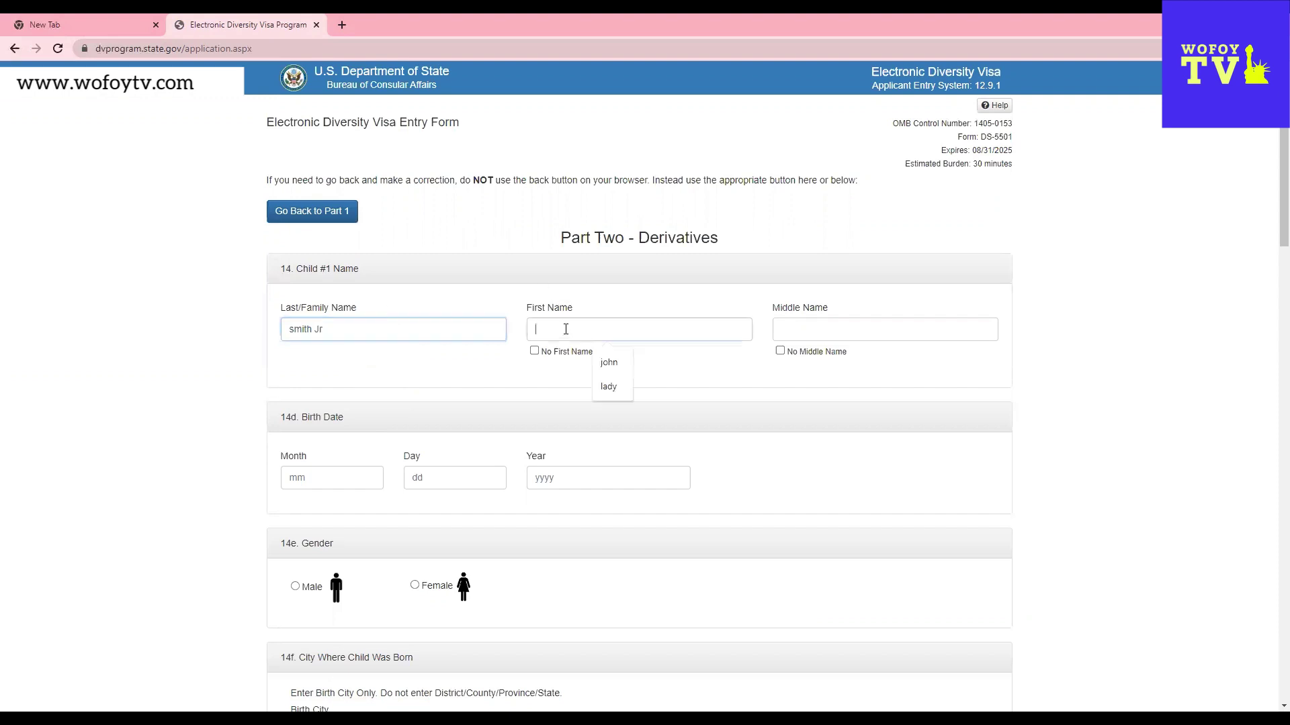
text(John)
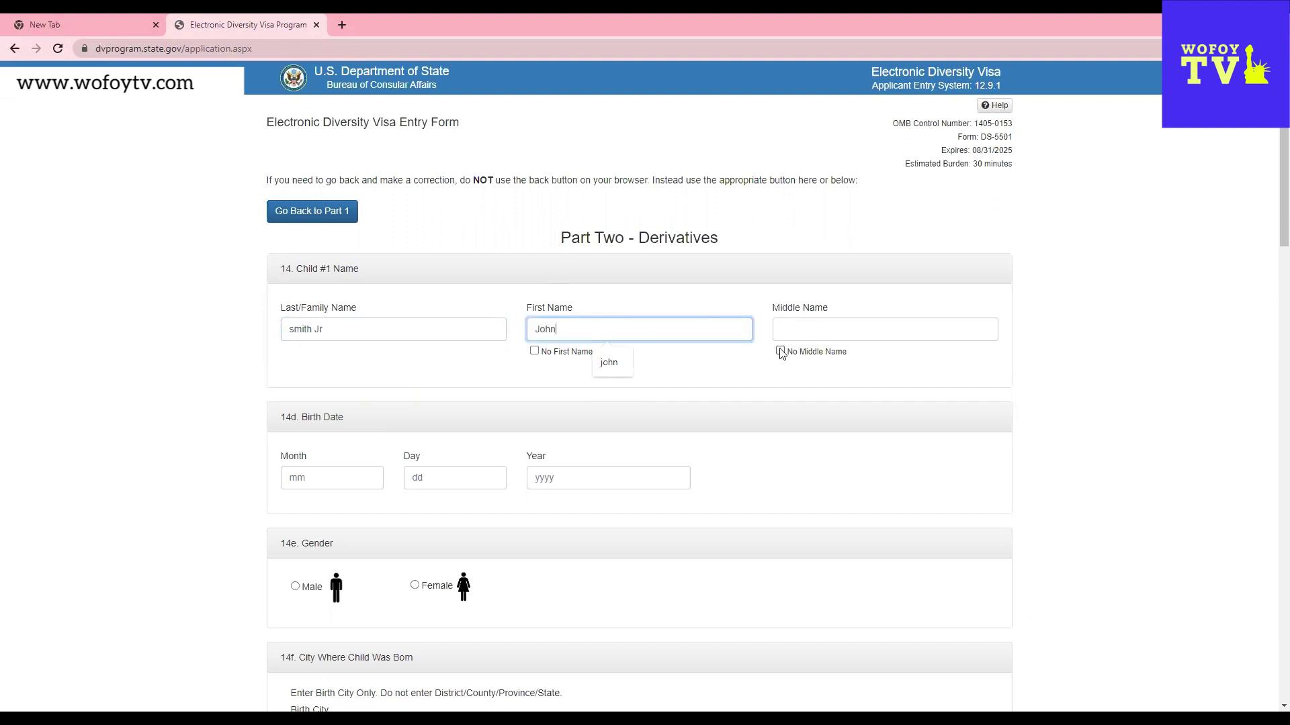
click(784, 325)
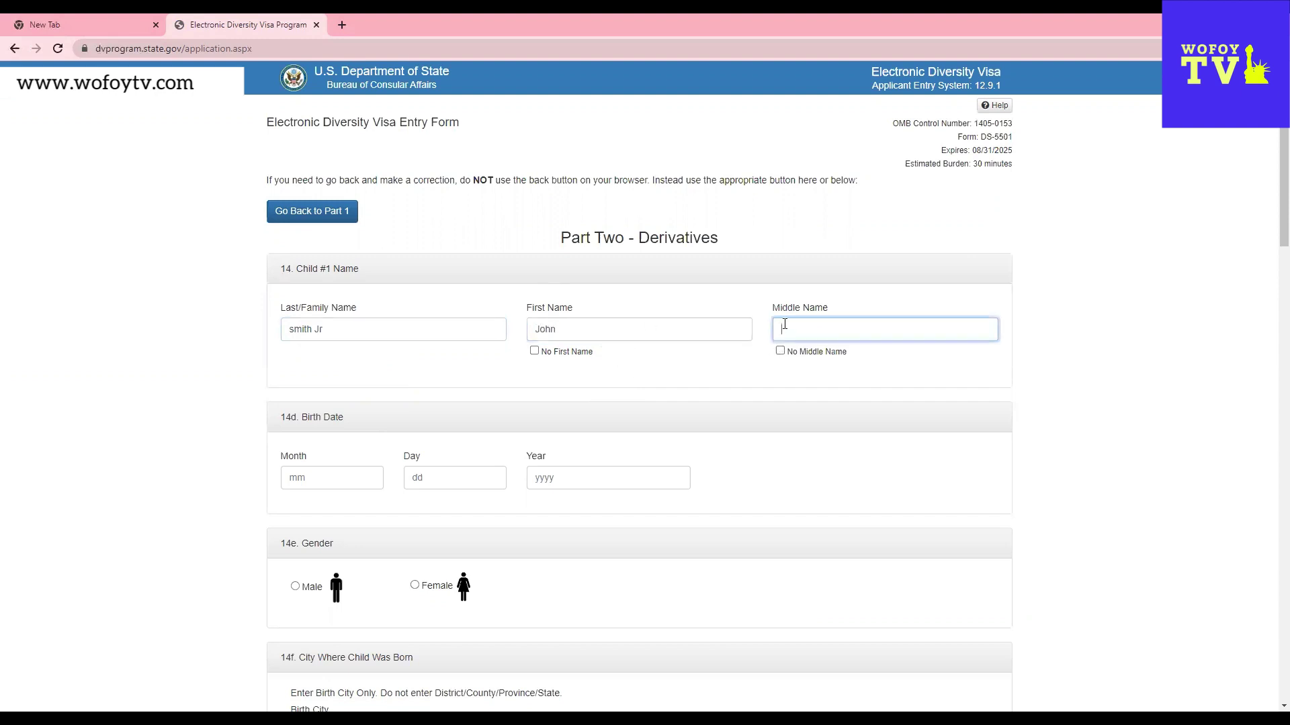
text(Audrey)
- Set Child #1's birth date to 06/06/2006
click(360, 478)
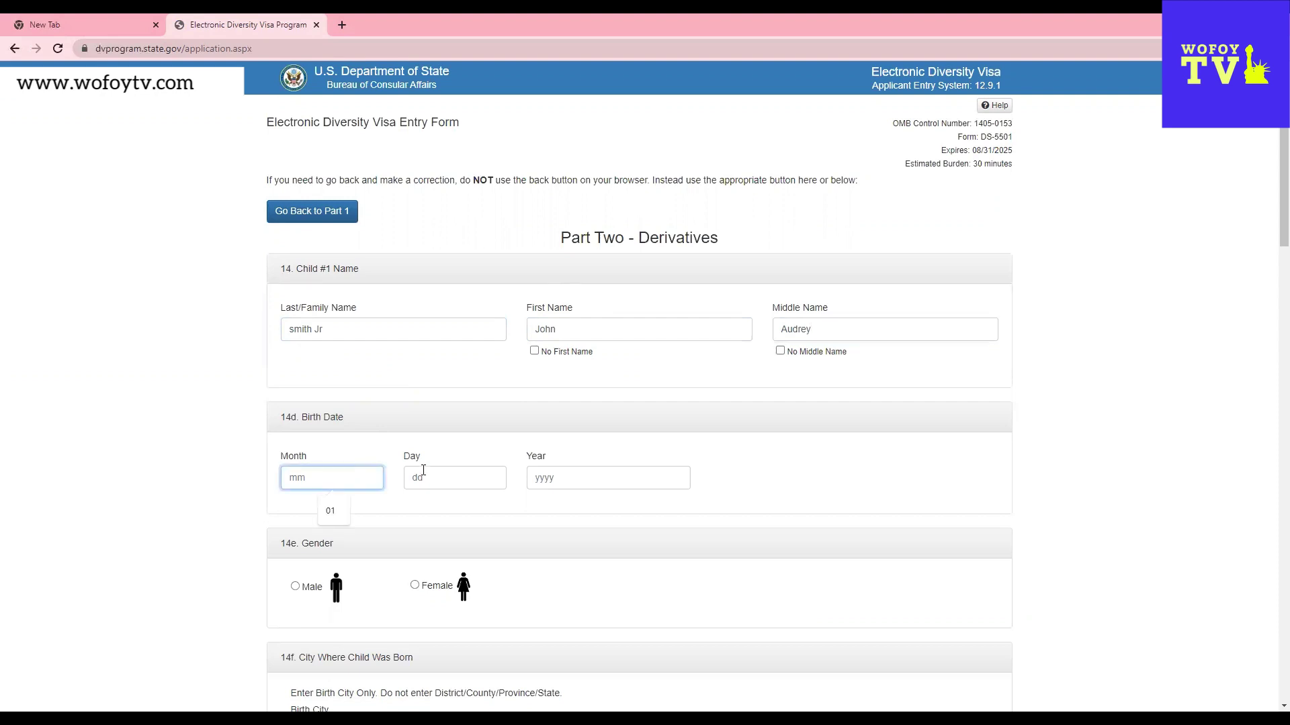
text(06)
click(423, 471)
text(06)
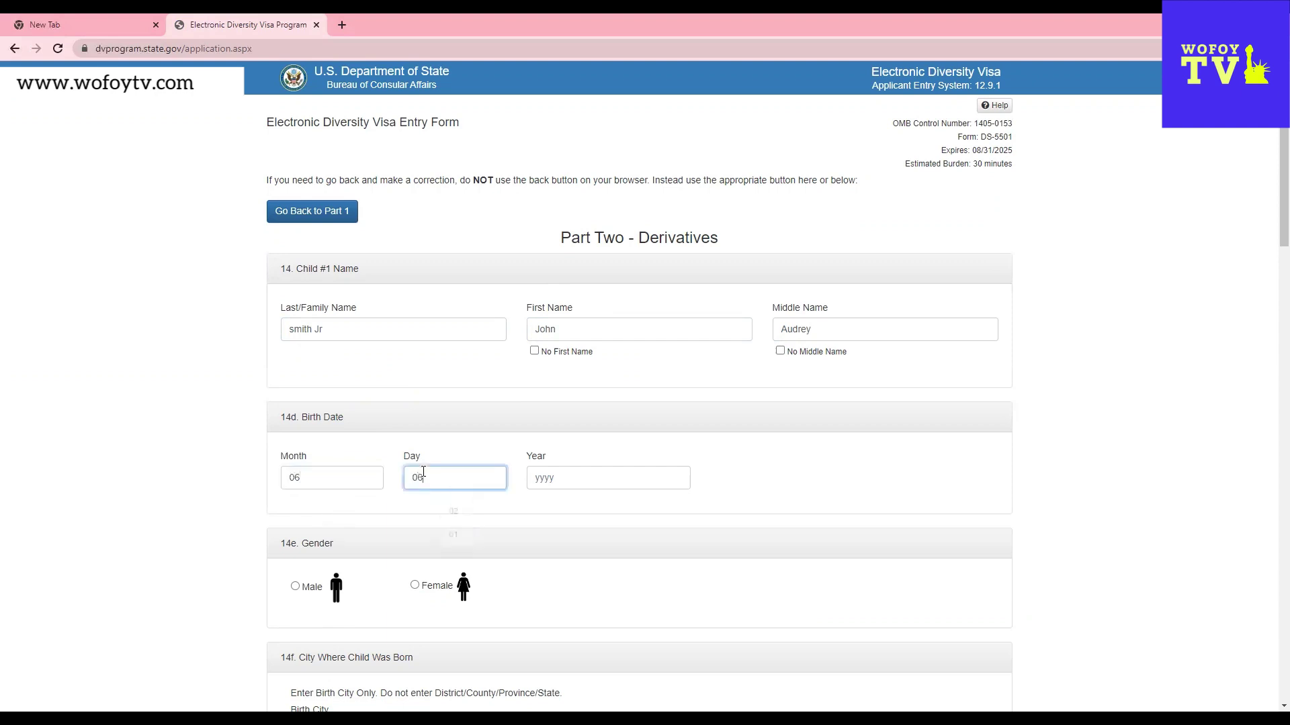
click(542, 479)
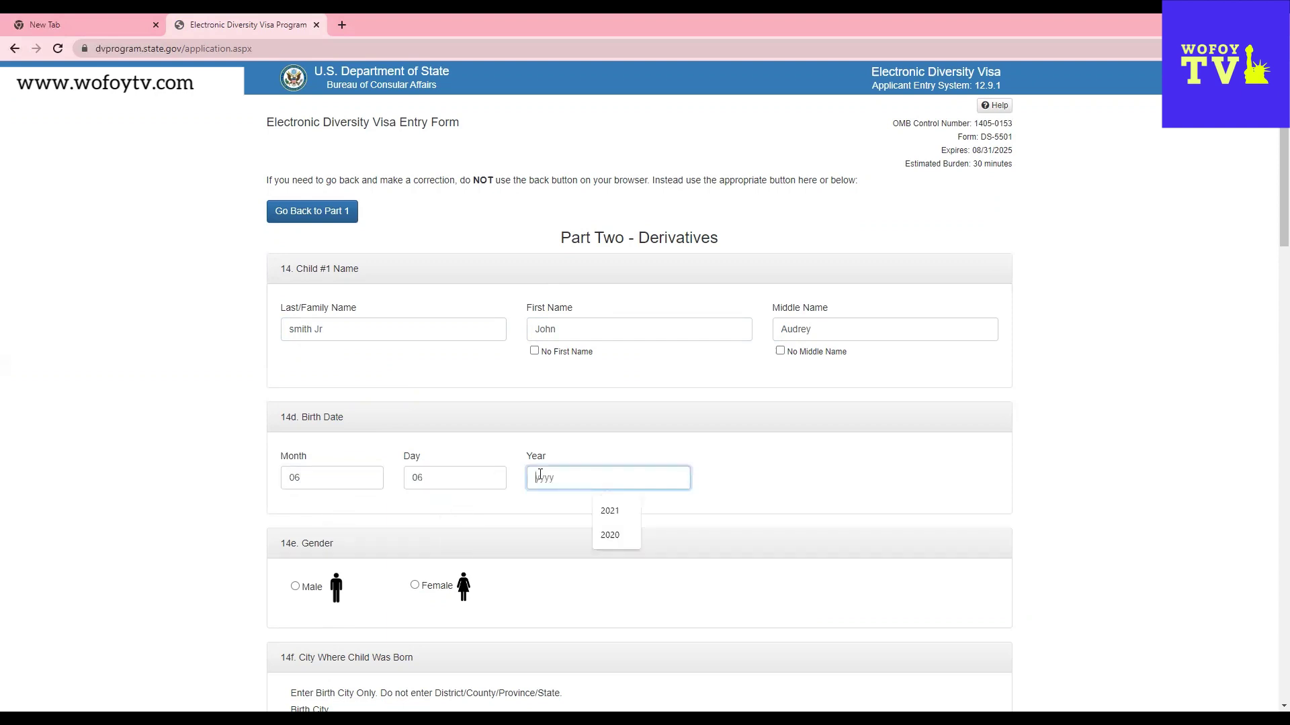
text(2006)
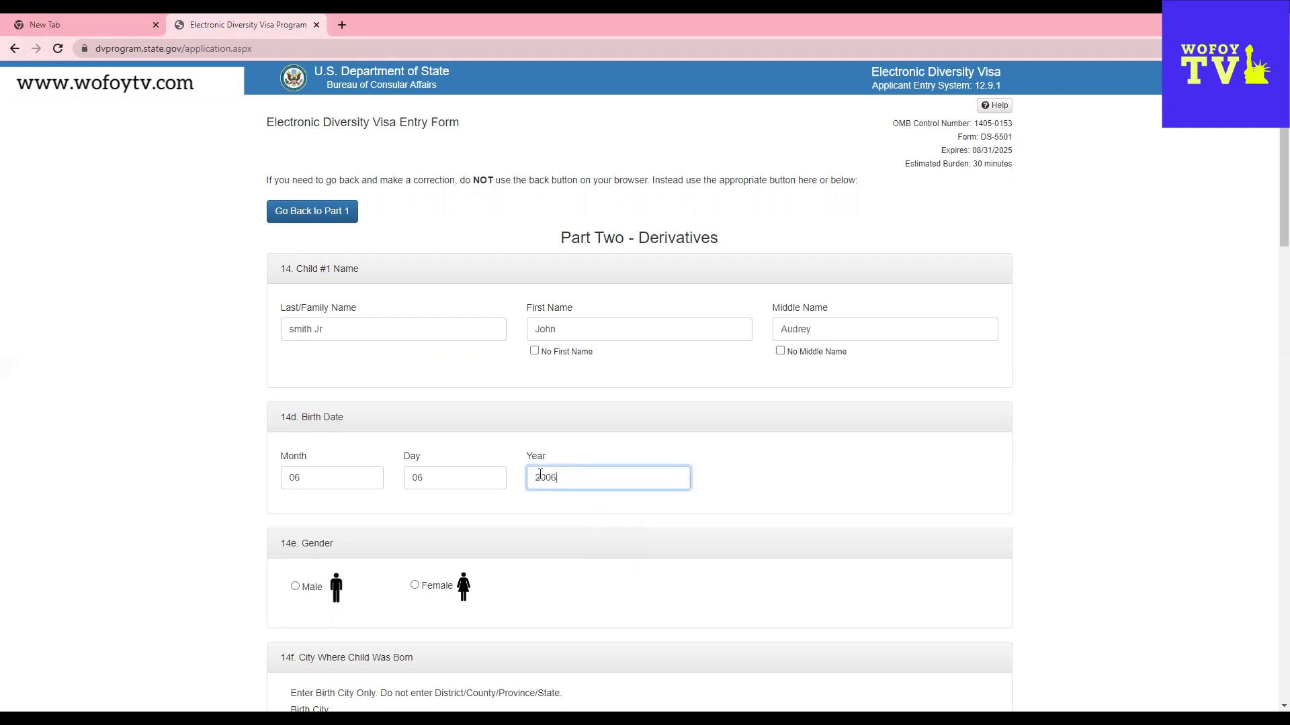
- Mark Child #1 as Male, born in the city of Yamoussoukro
scroll(533, 538, down, 4)
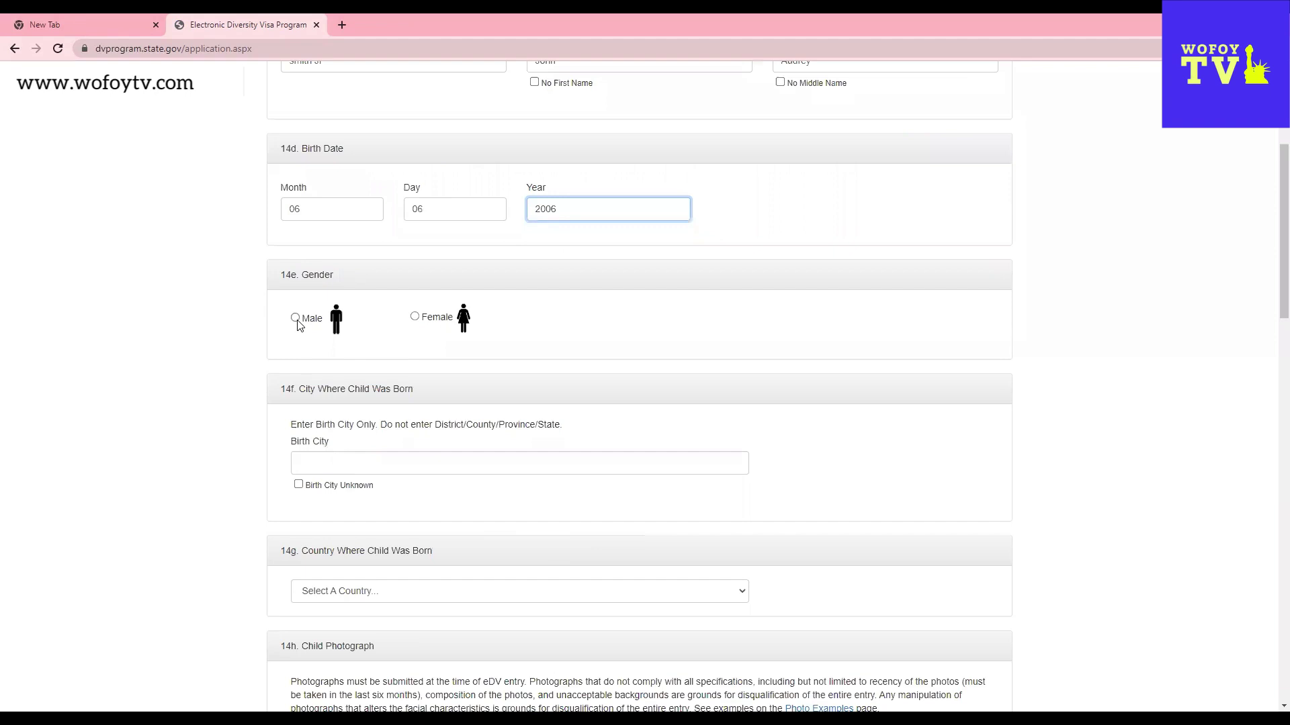
click(296, 318)
click(318, 463)
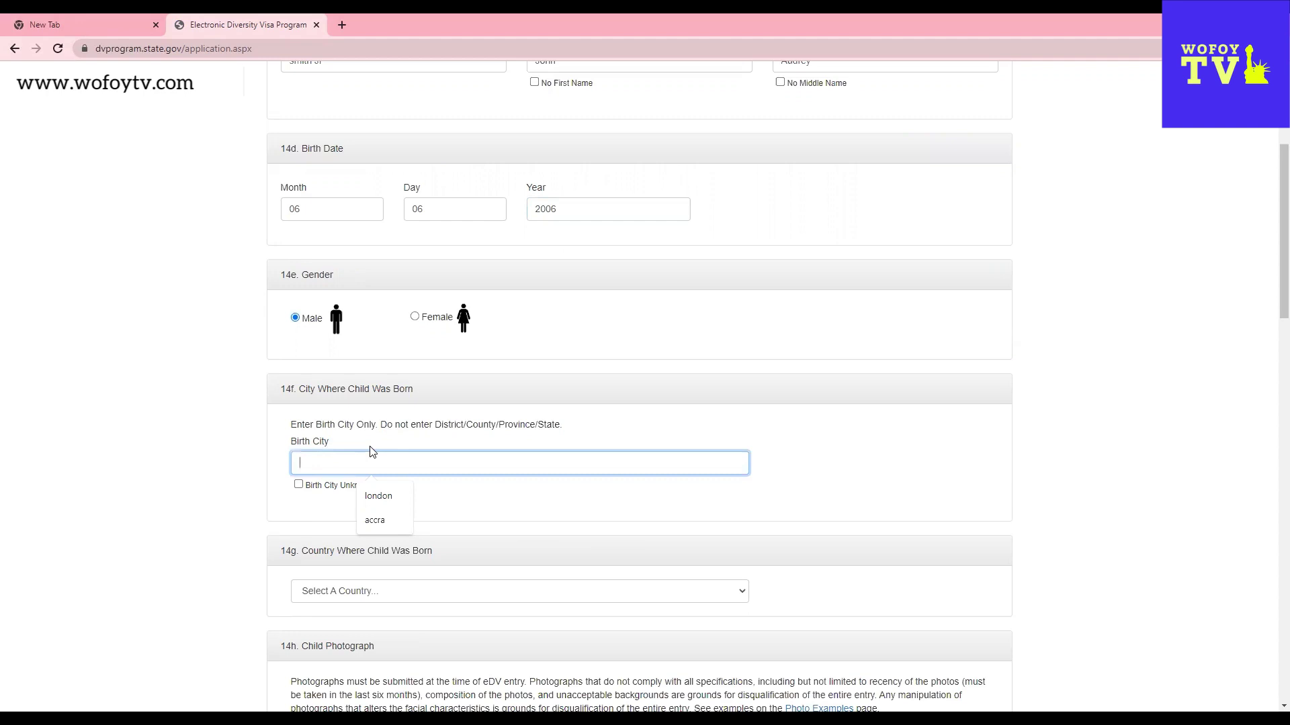
text(Yamo)
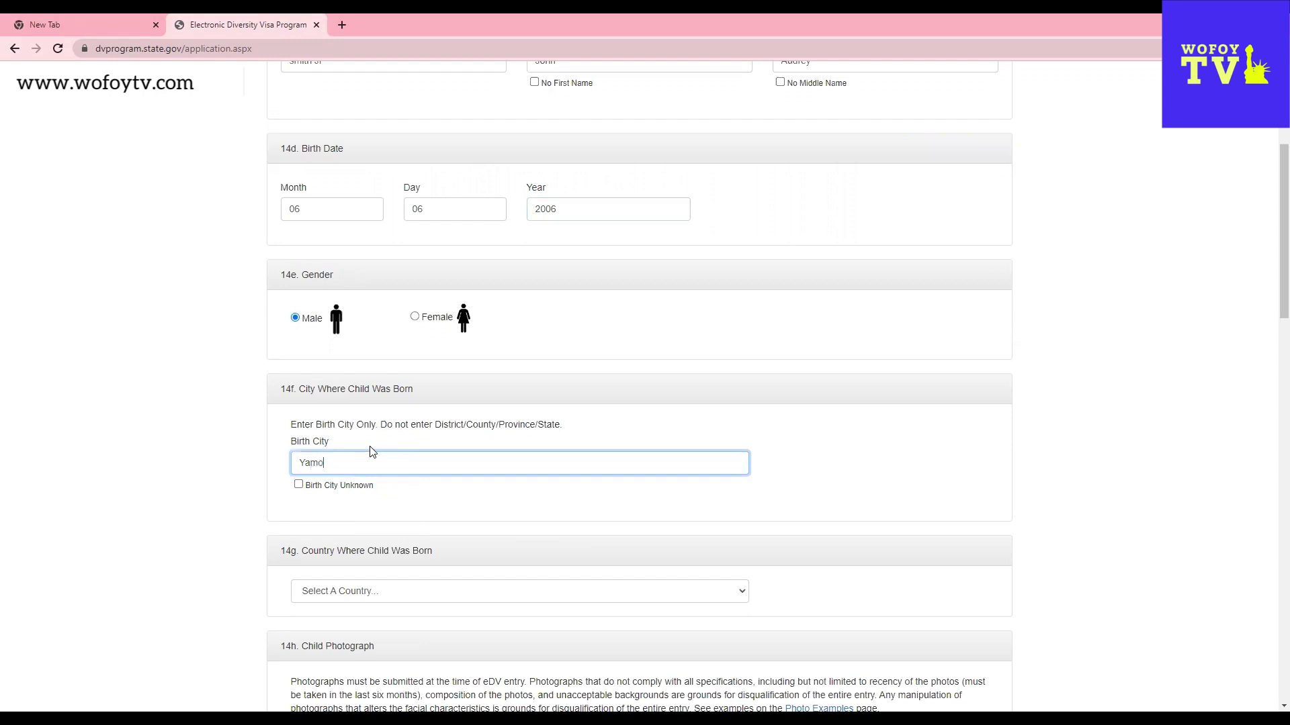
text(ussoukro)
scroll(759, 478, down, 2)
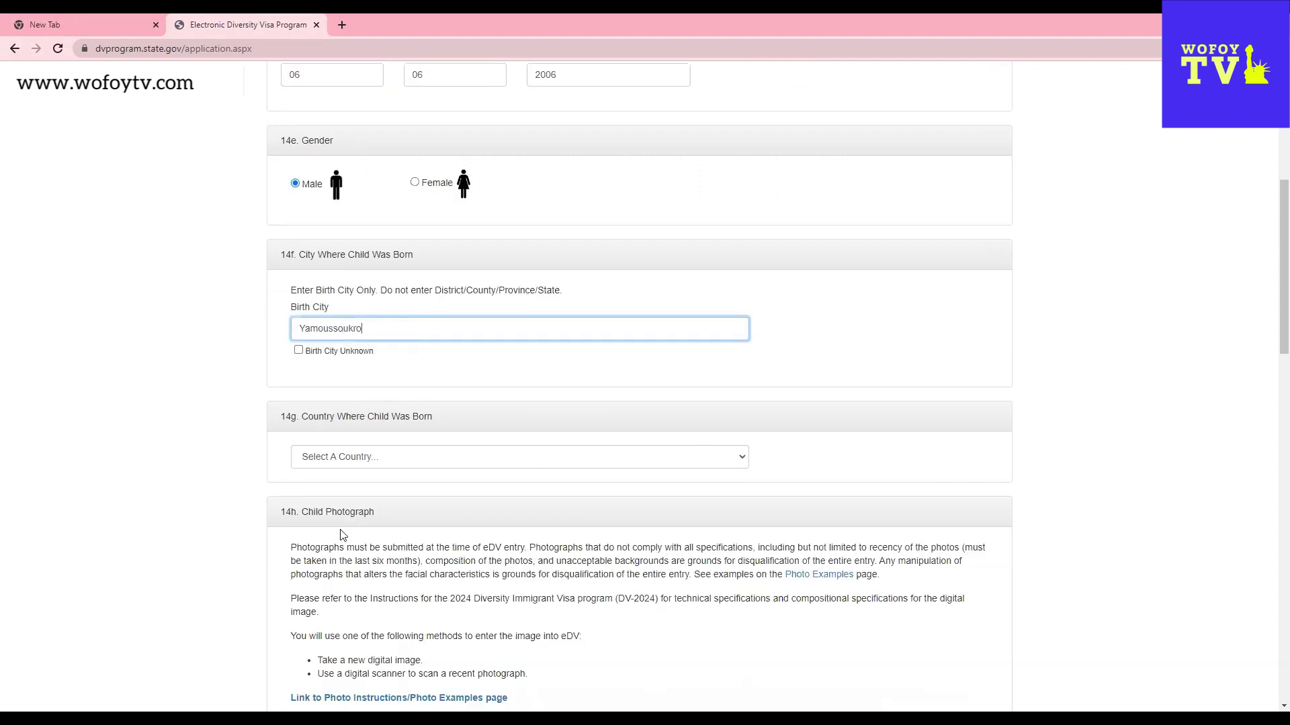
- Choose Cote d'Ivoire as Child #1's birth country
click(371, 457)
scroll(377, 557, down, 3)
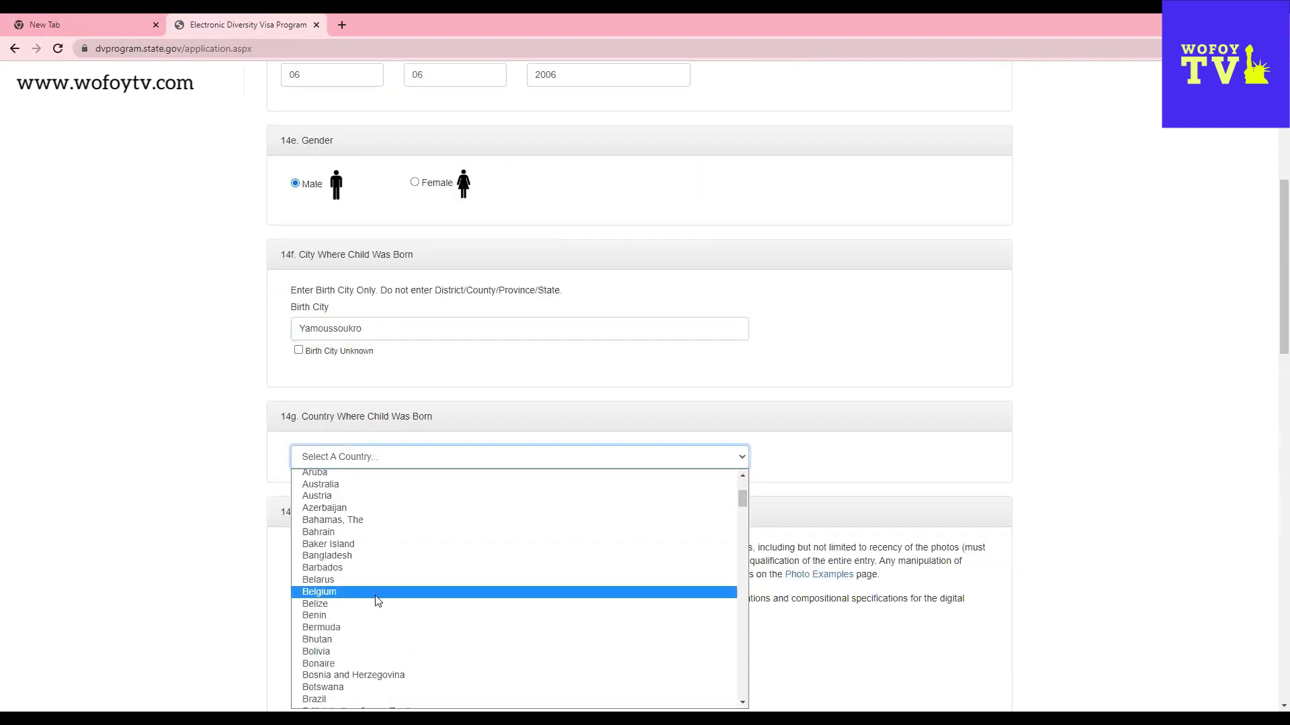
key(c)
scroll(356, 665, down, 2)
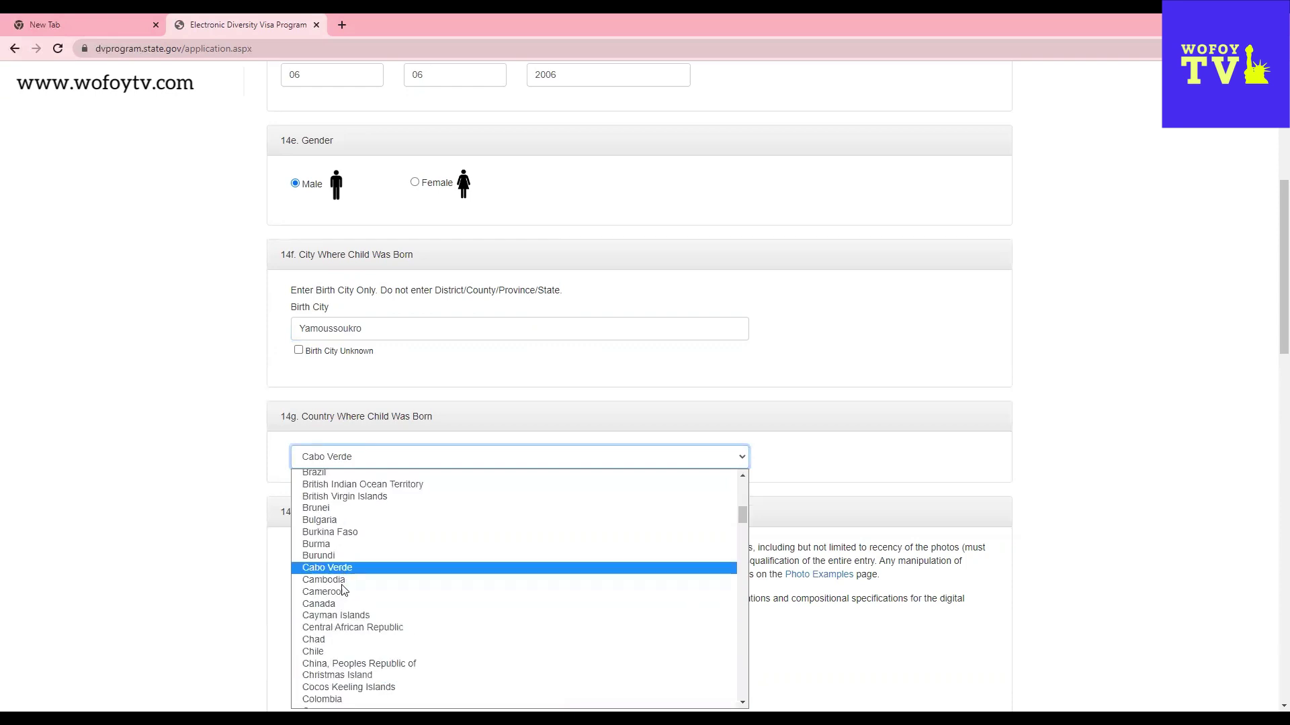
scroll(340, 633, down, 2)
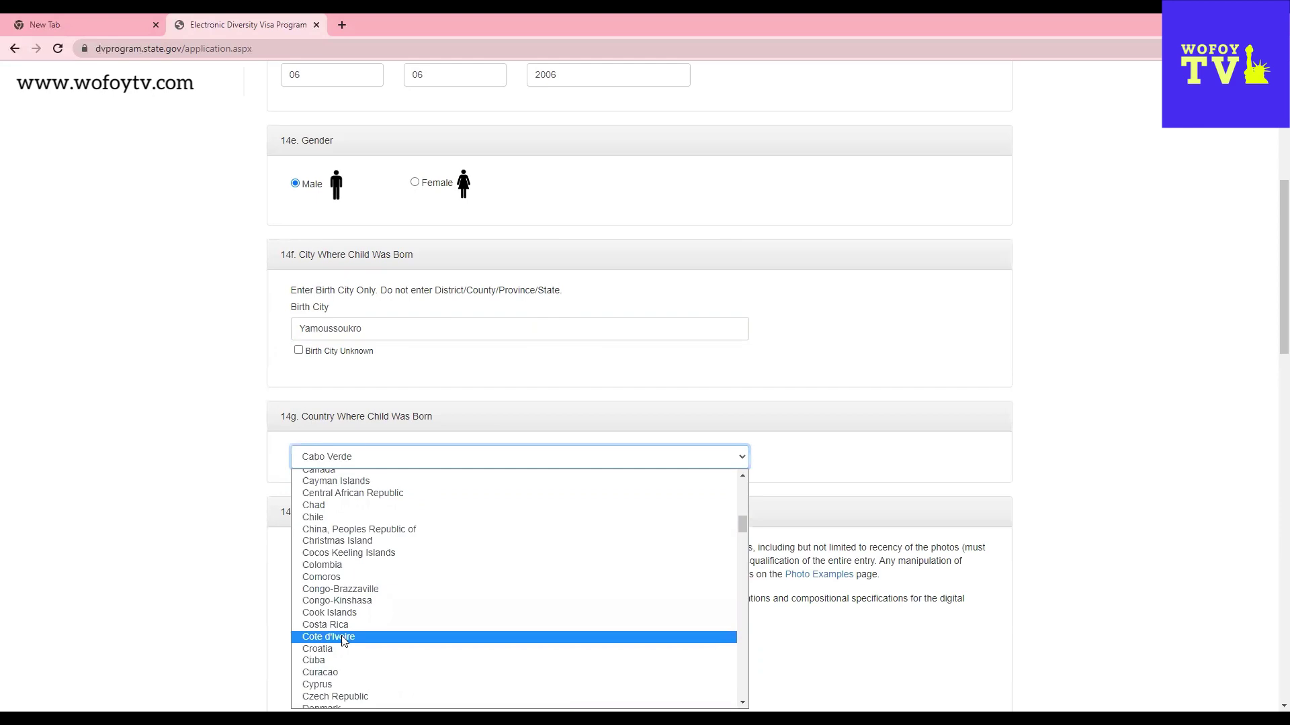
click(344, 641)
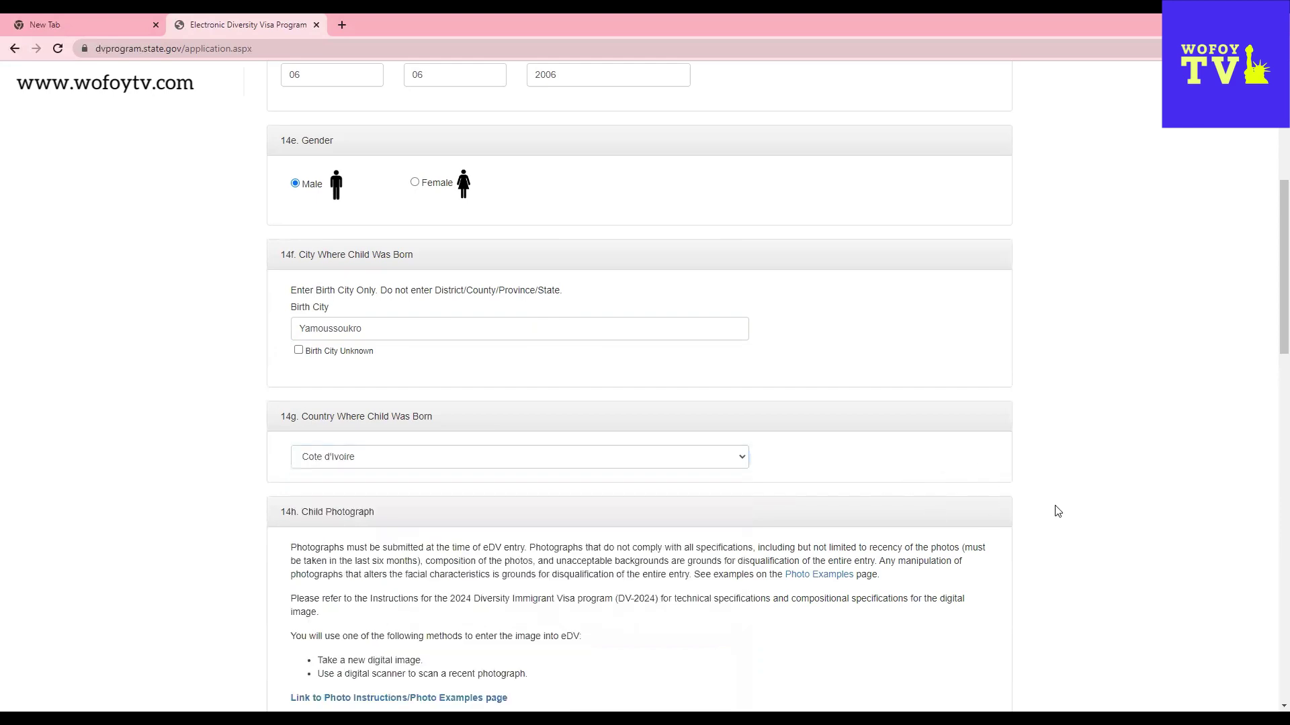
scroll(1057, 512, down, 3)
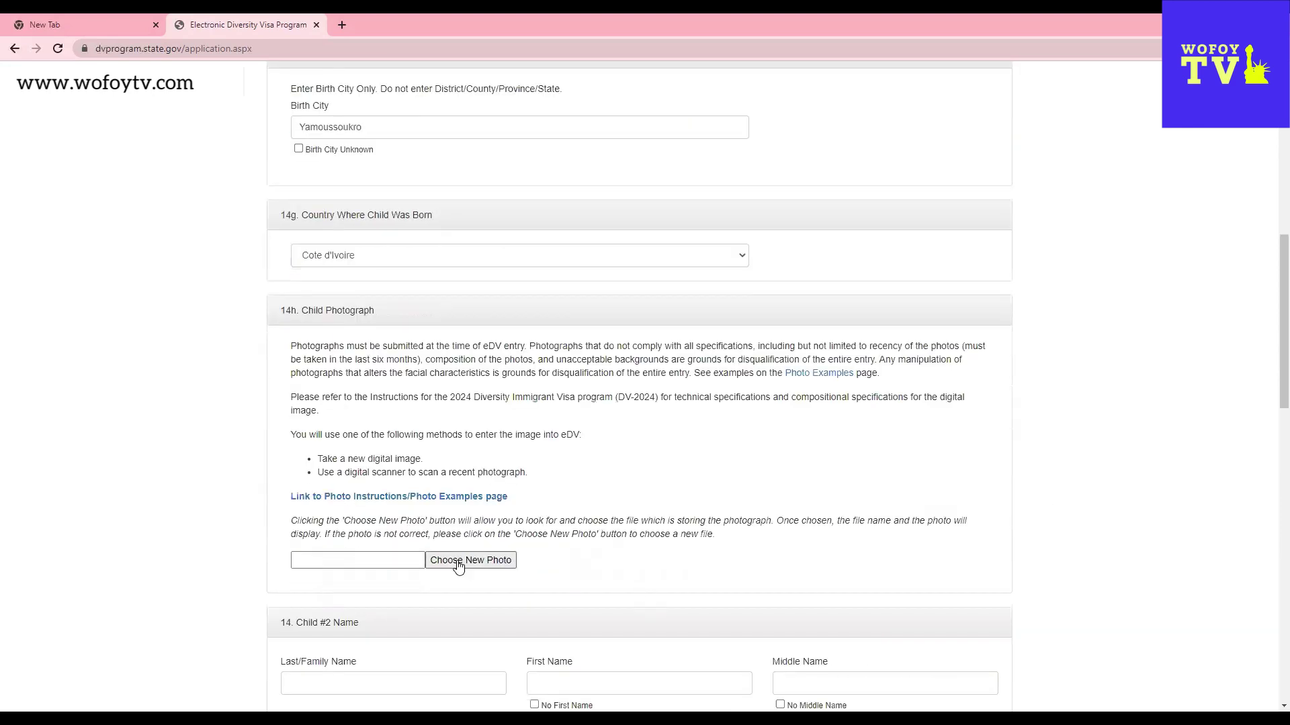
- Rename a numbered portrait photo to 'akua', then upload Godfred.JPG as Child #1's photo
click(482, 568)
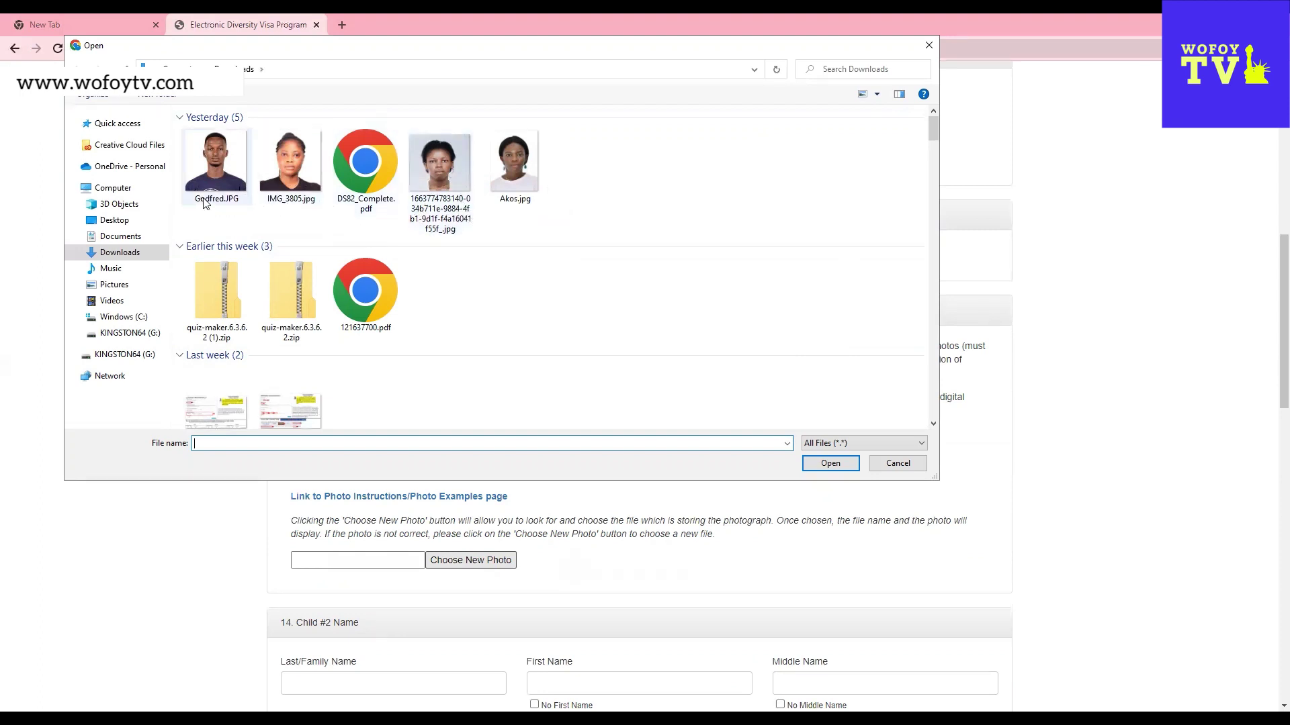
click(438, 212)
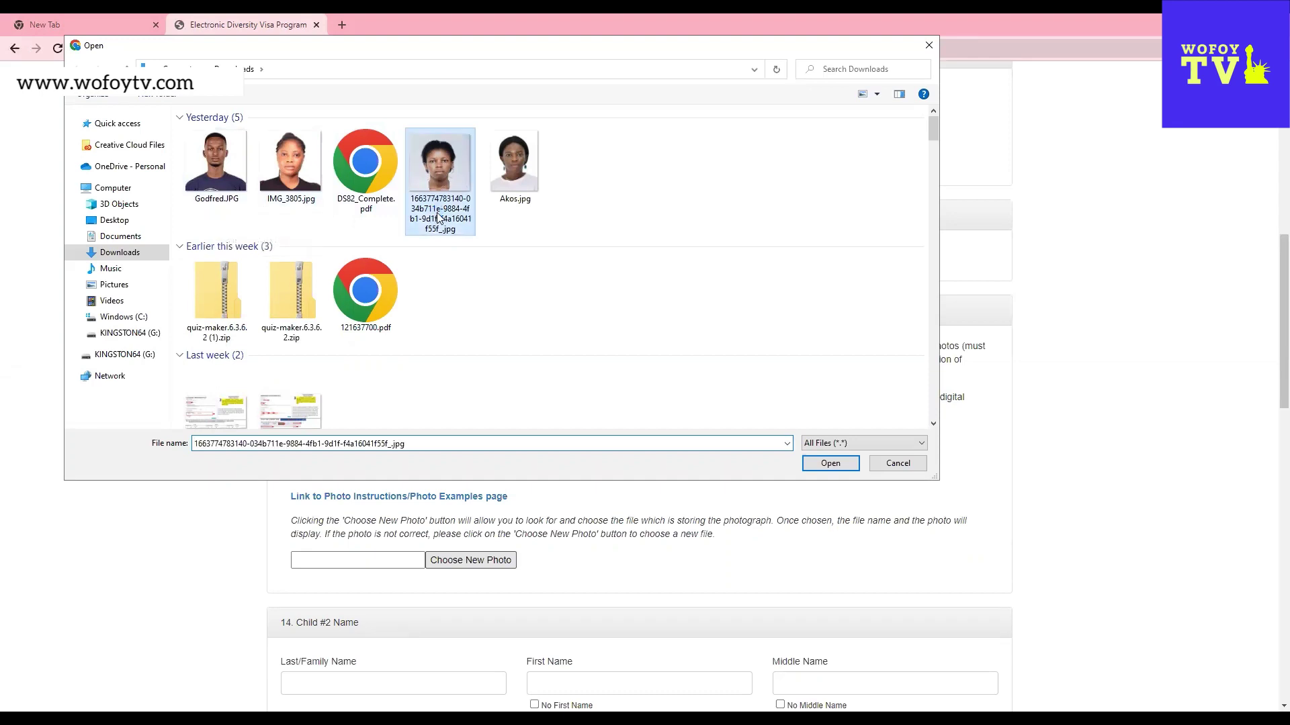
click(438, 212)
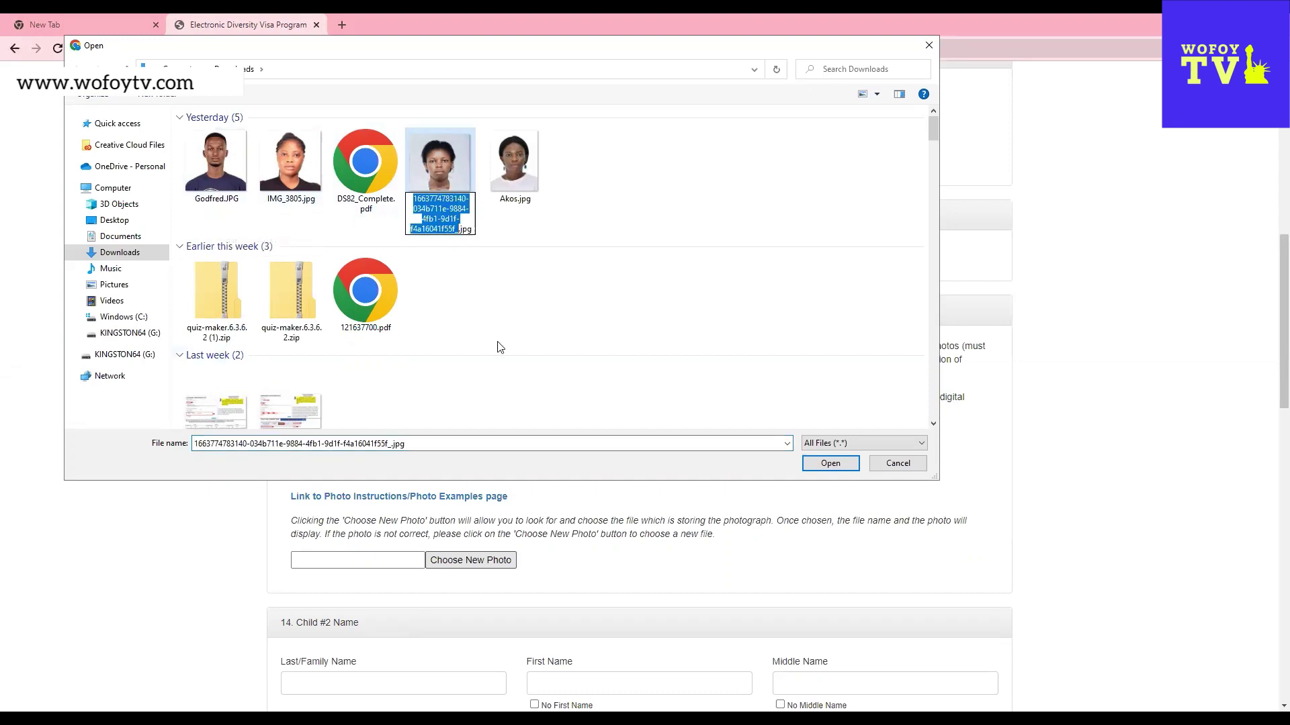
text(akua)
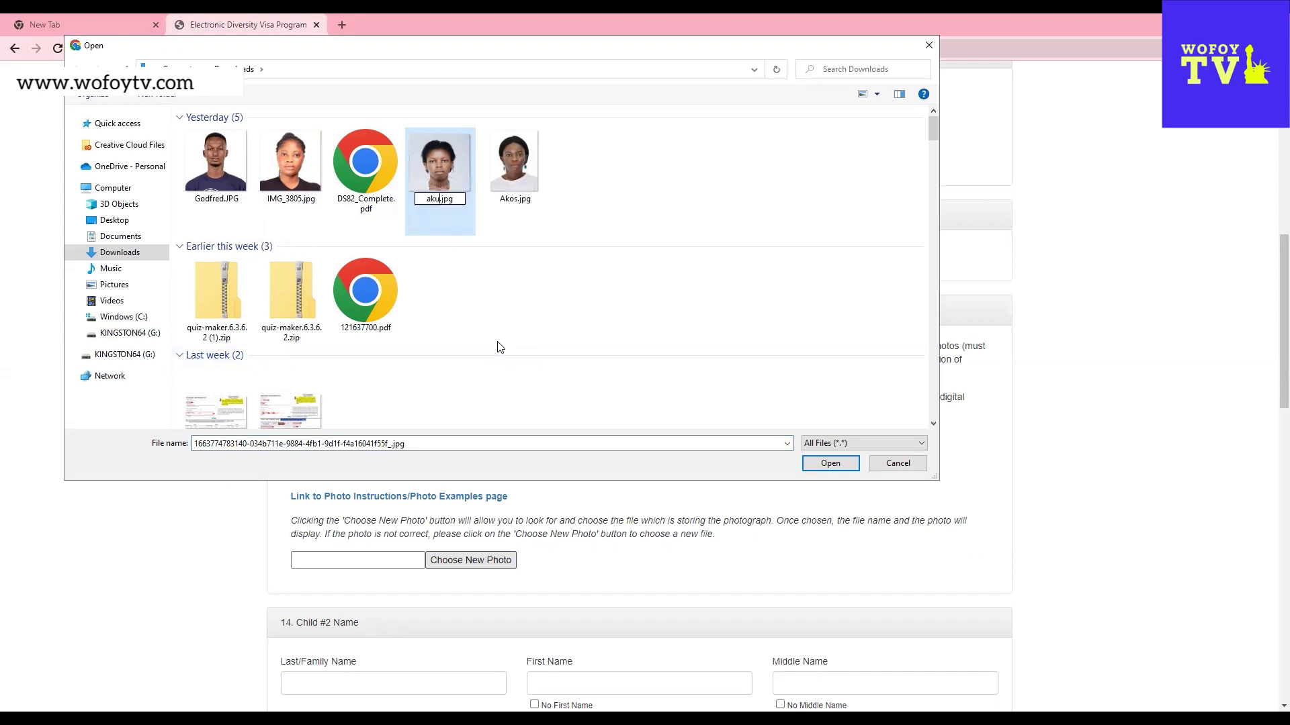
click(613, 246)
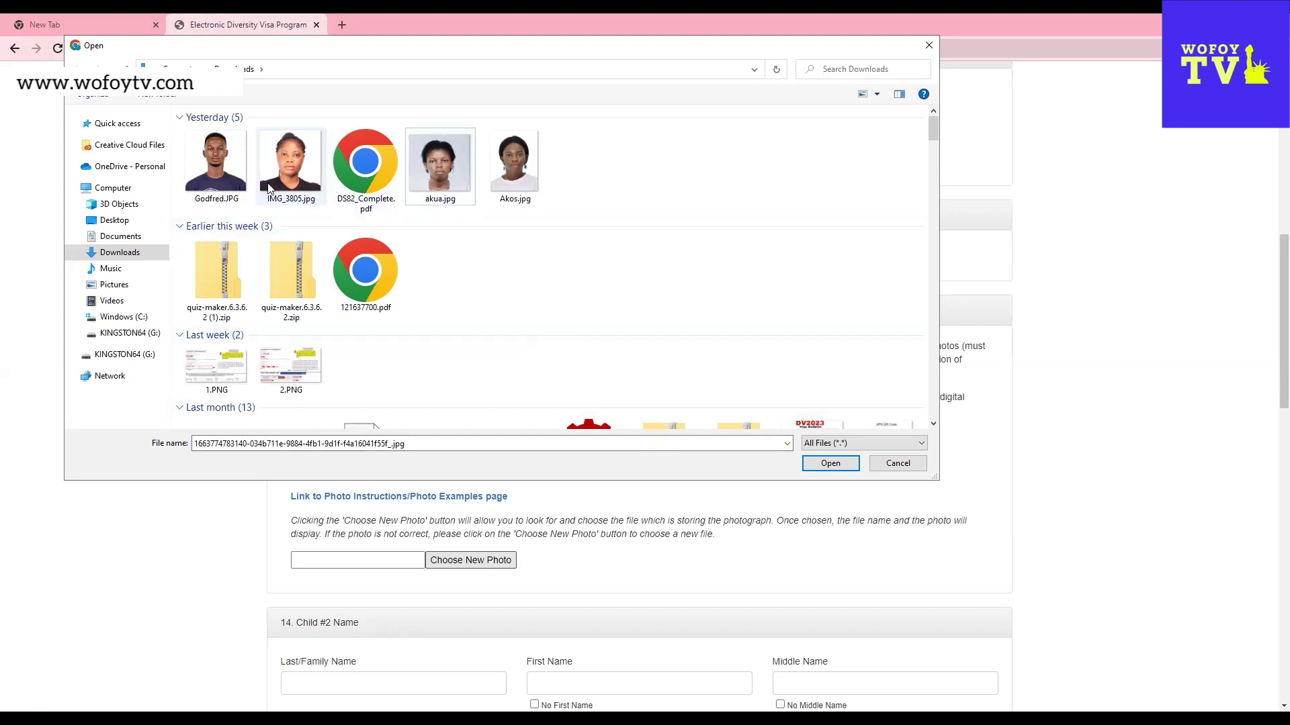
click(215, 164)
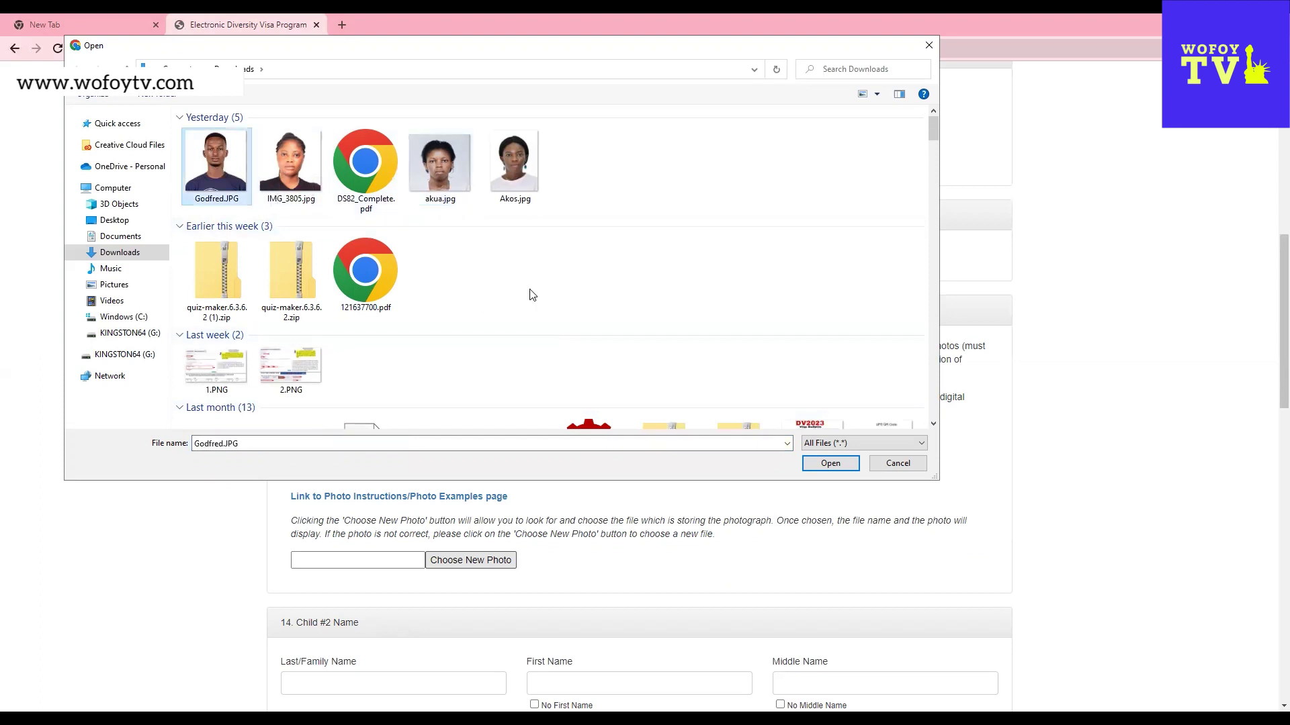
click(831, 463)
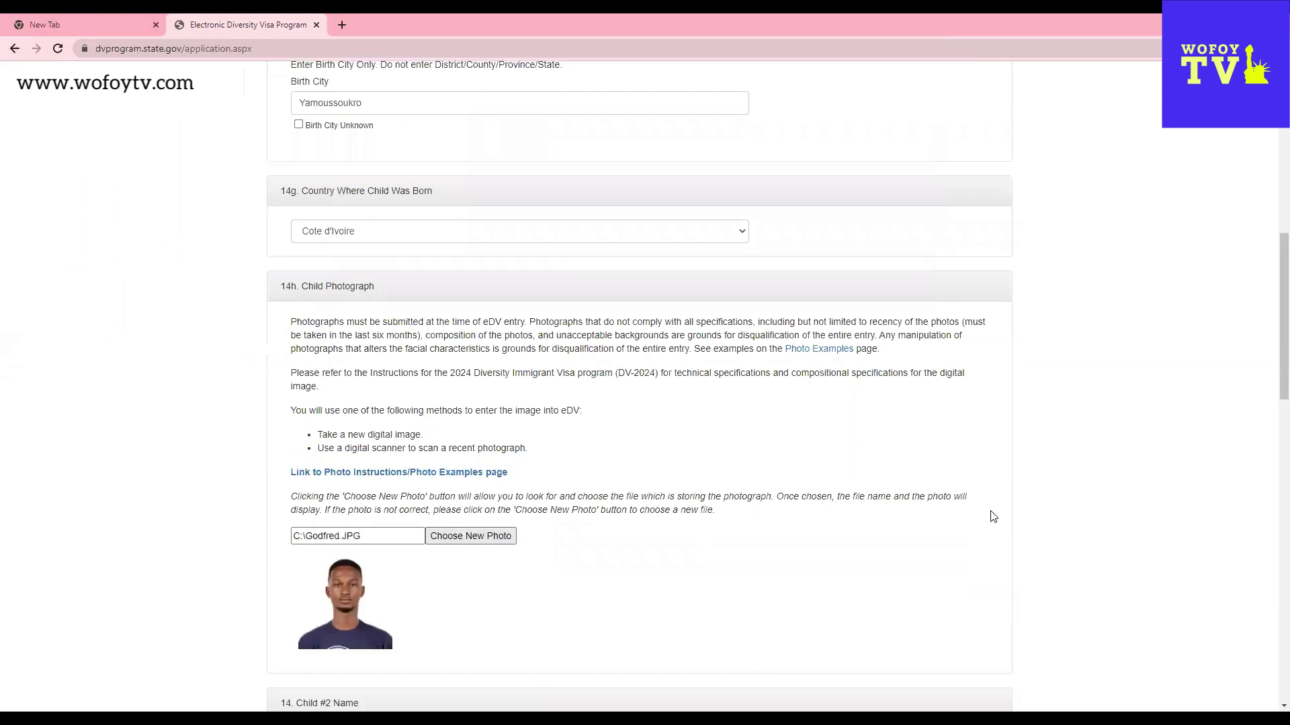
- Enter Child #2's last and first names and tick No Middle Name
scroll(993, 516, down, 6)
click(404, 316)
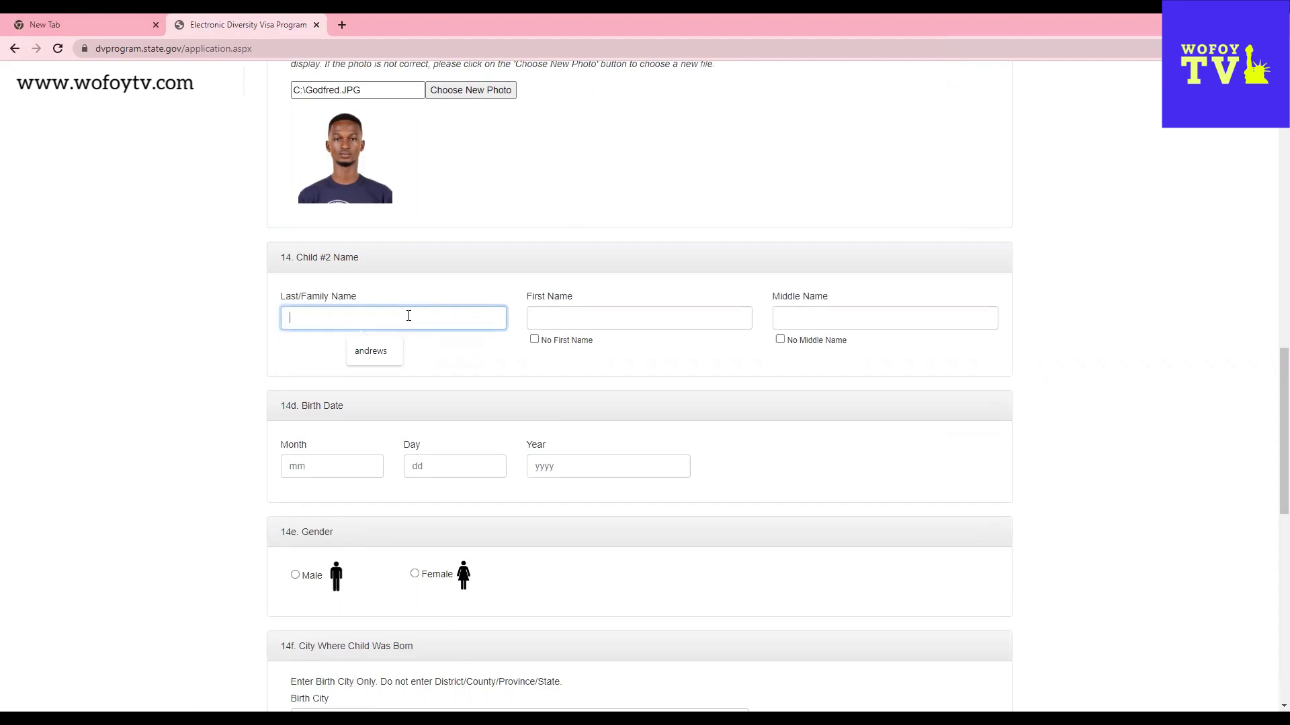
click(696, 322)
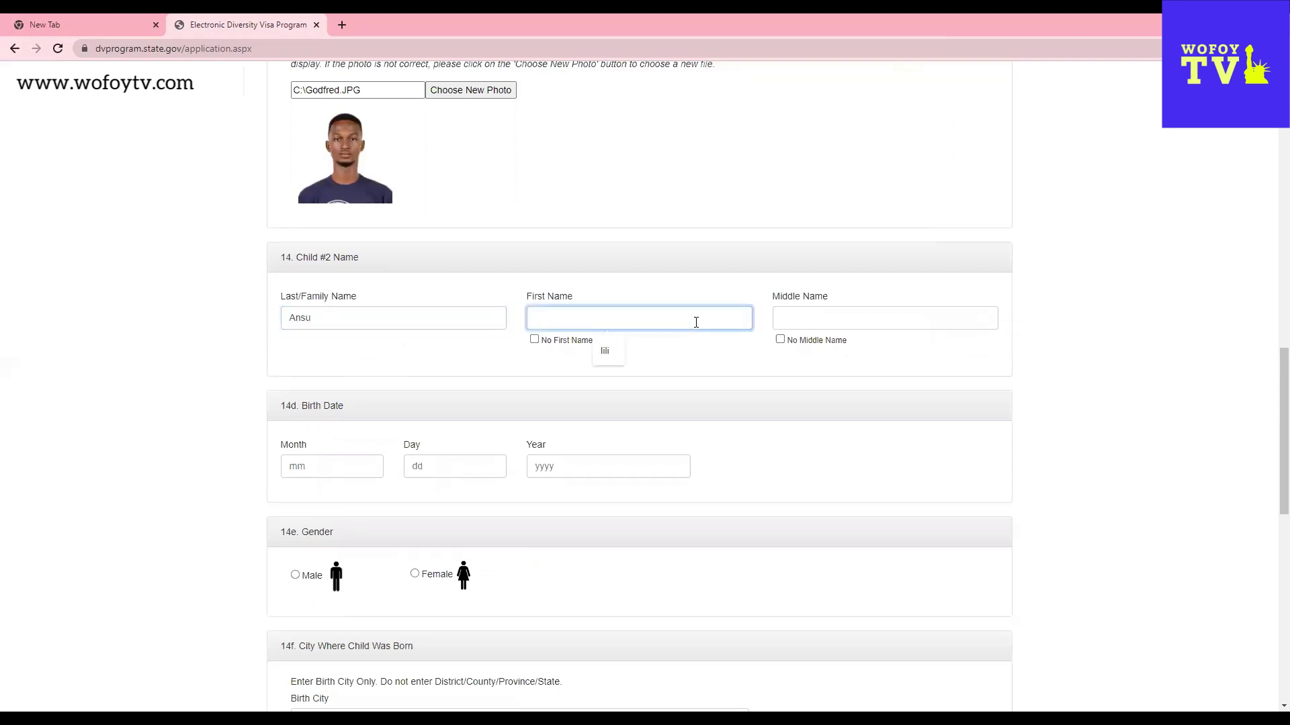
click(781, 340)
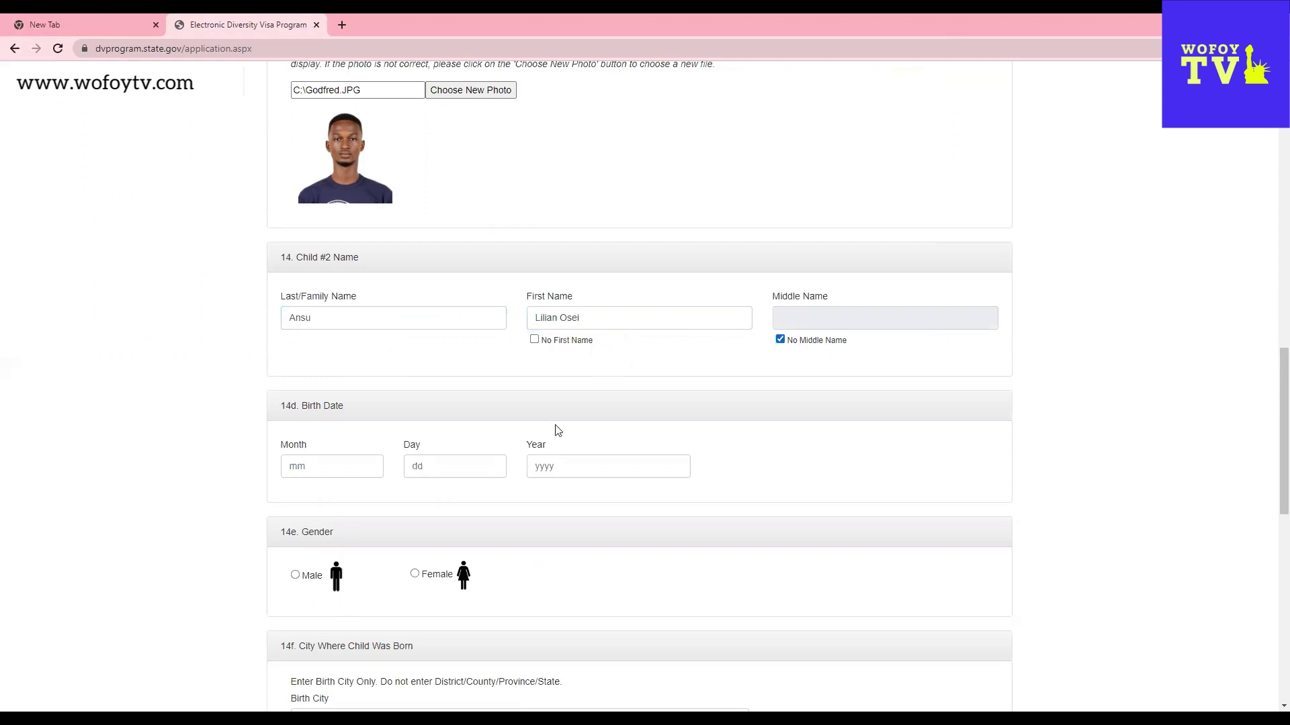
- Set Child #2's birth date to 09/01/2018
click(351, 462)
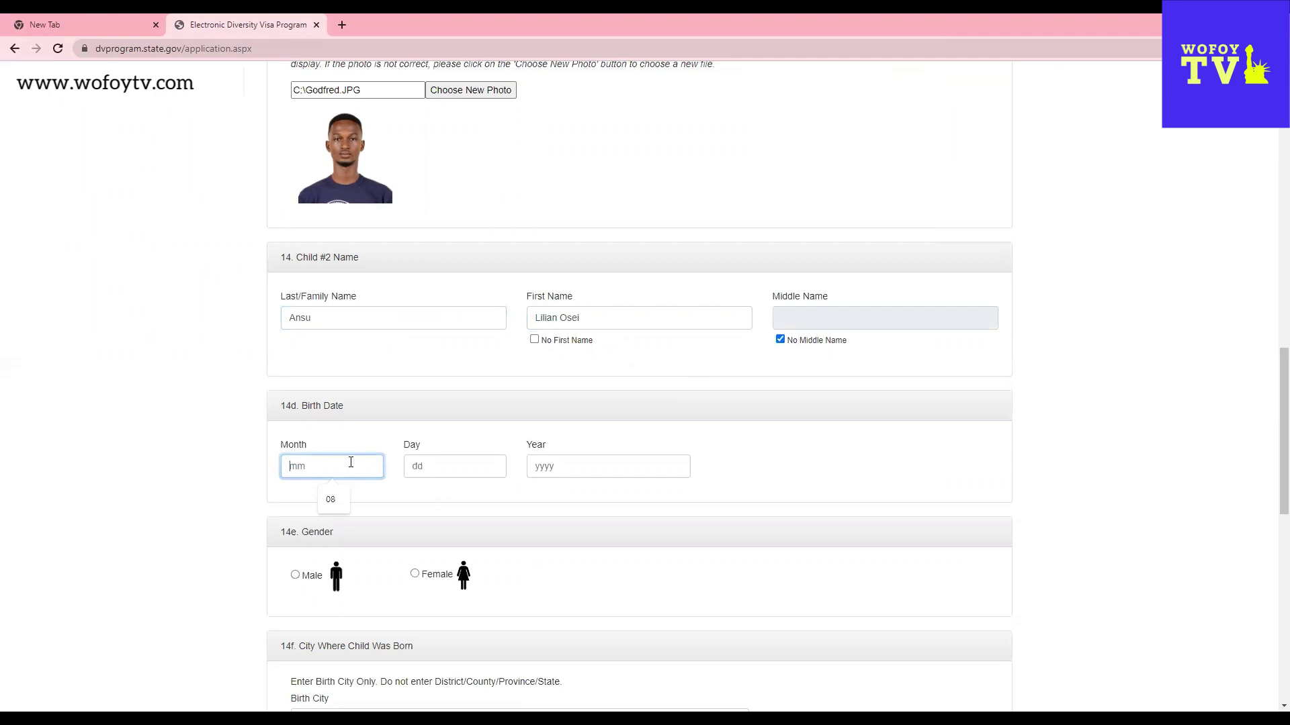
text(09)
click(434, 466)
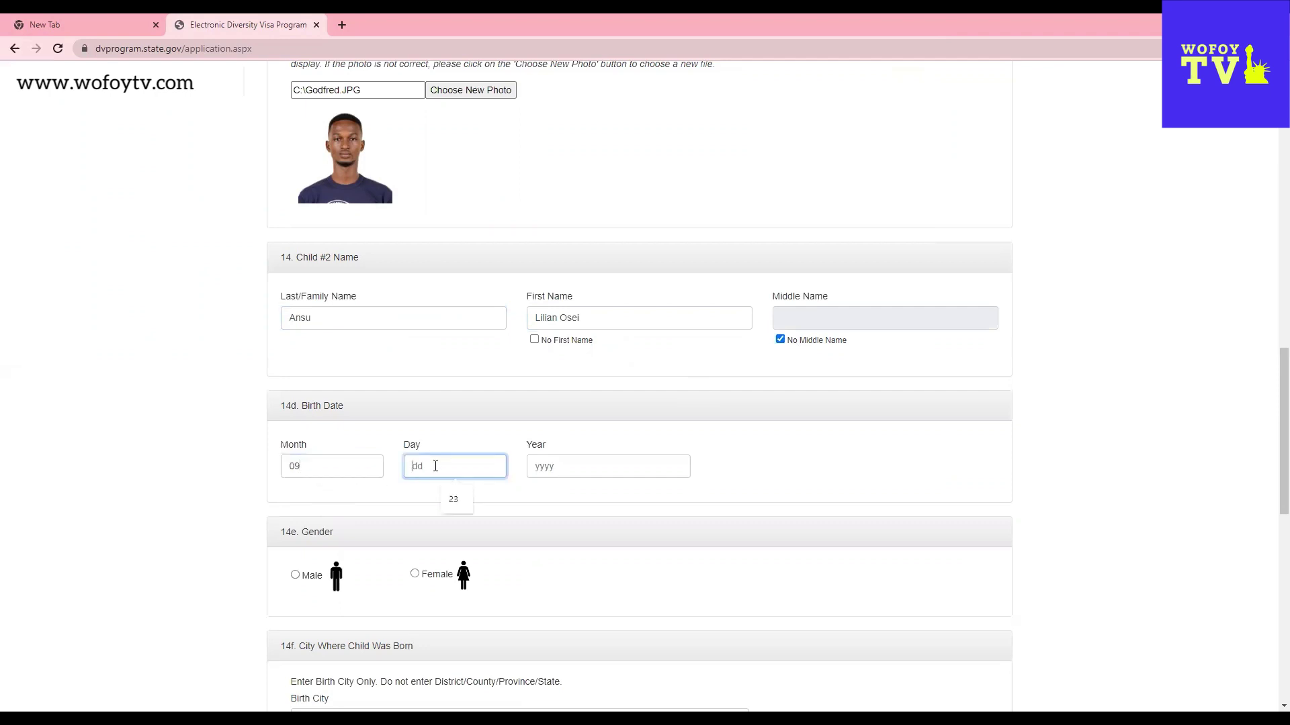
text(01)
click(544, 466)
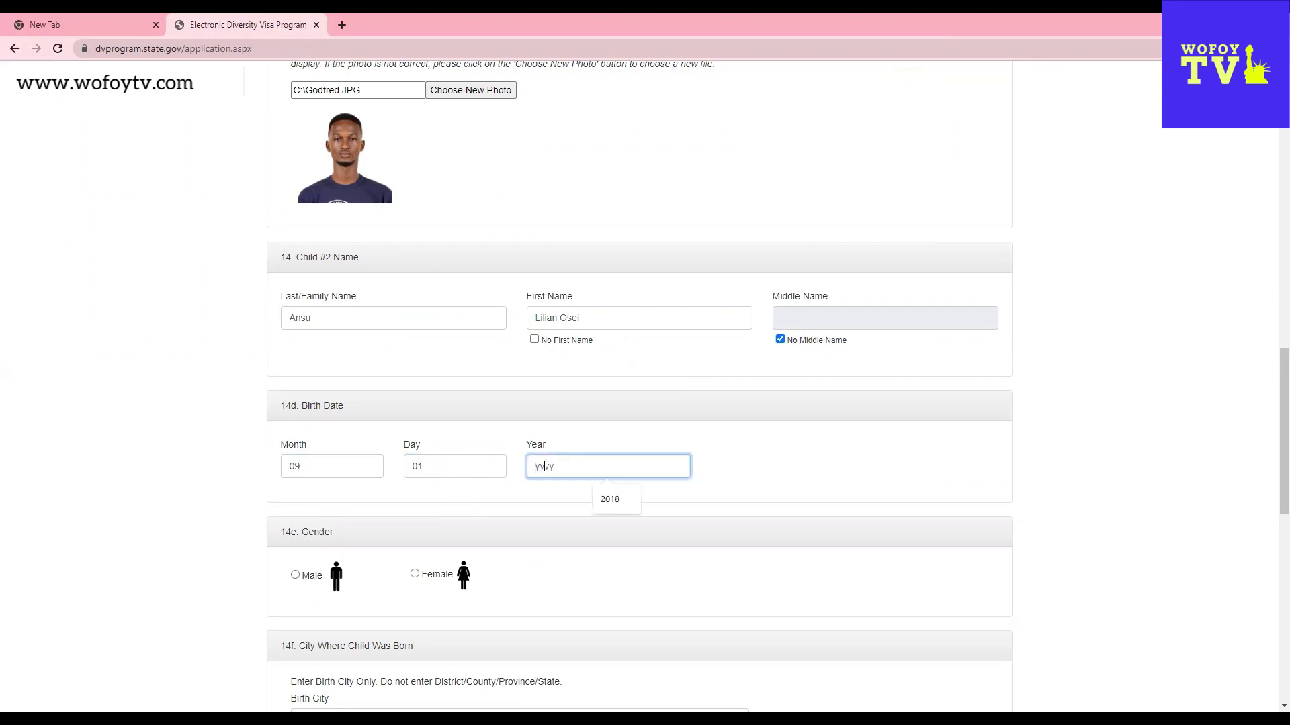
text(2018)
- Mark Child #2 as Female with birth city Lome
scroll(443, 343, down, 4)
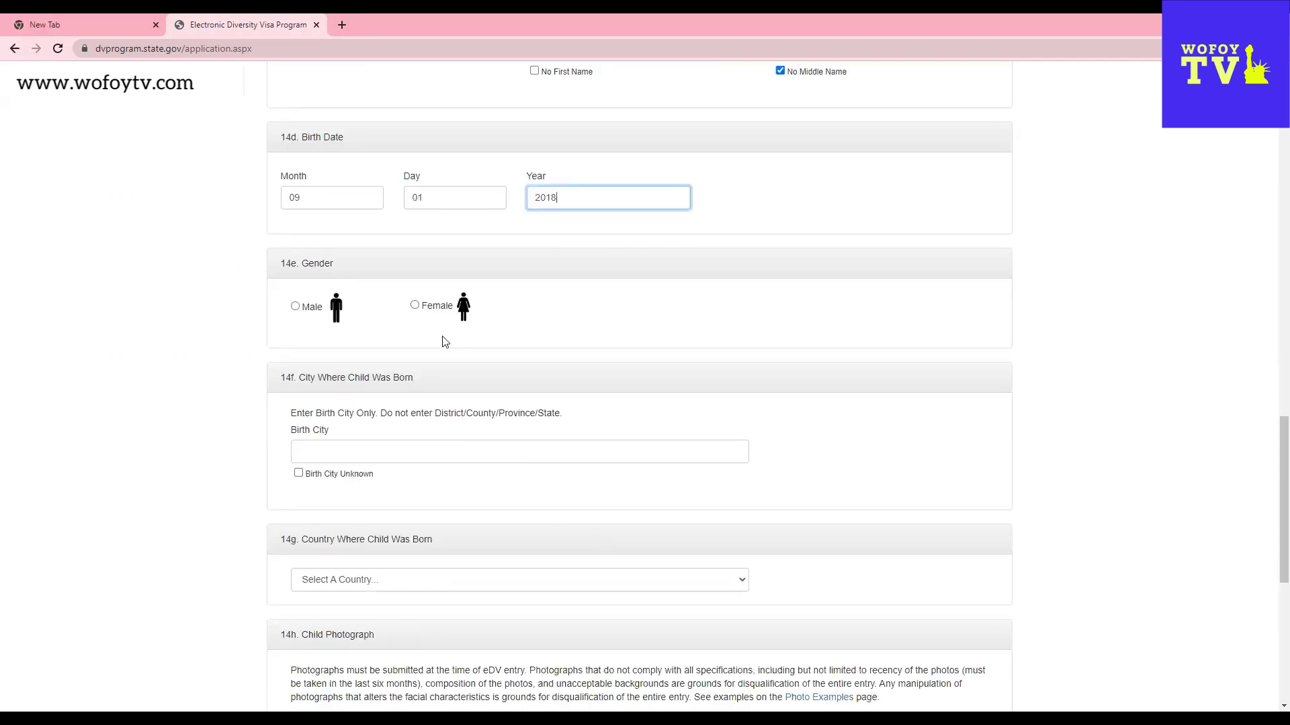
click(414, 305)
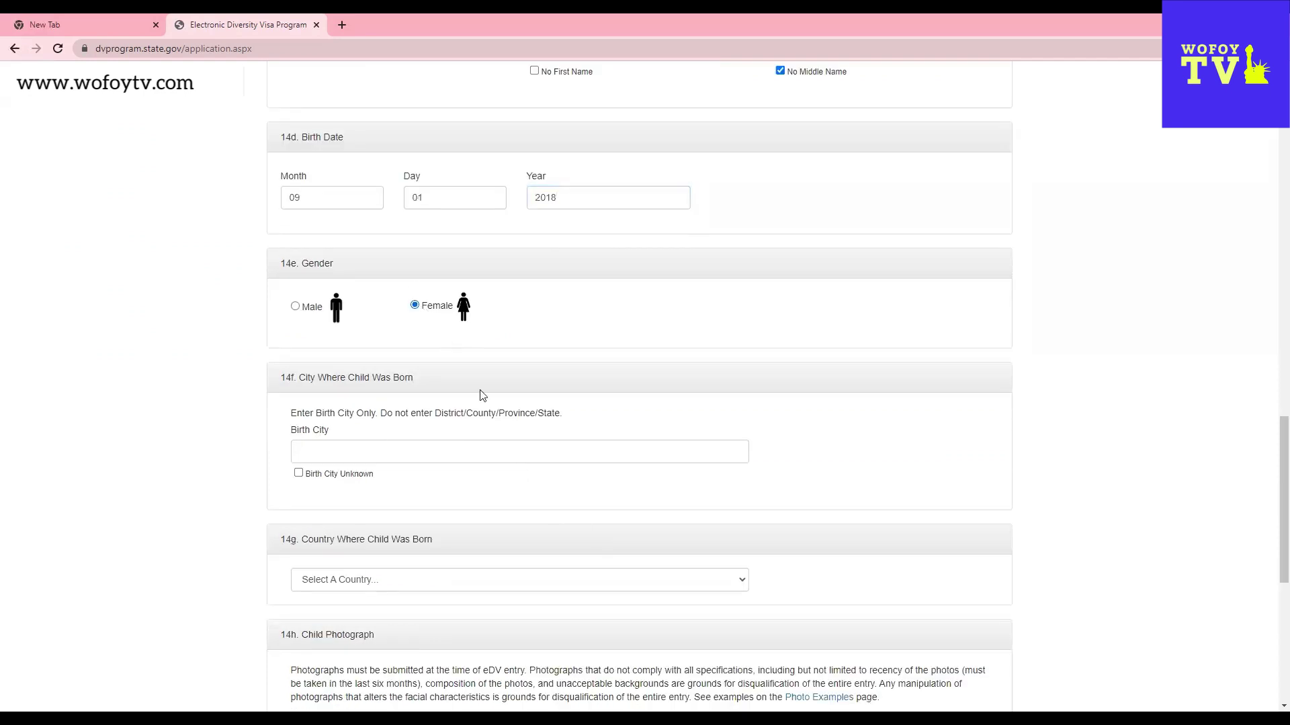
click(357, 444)
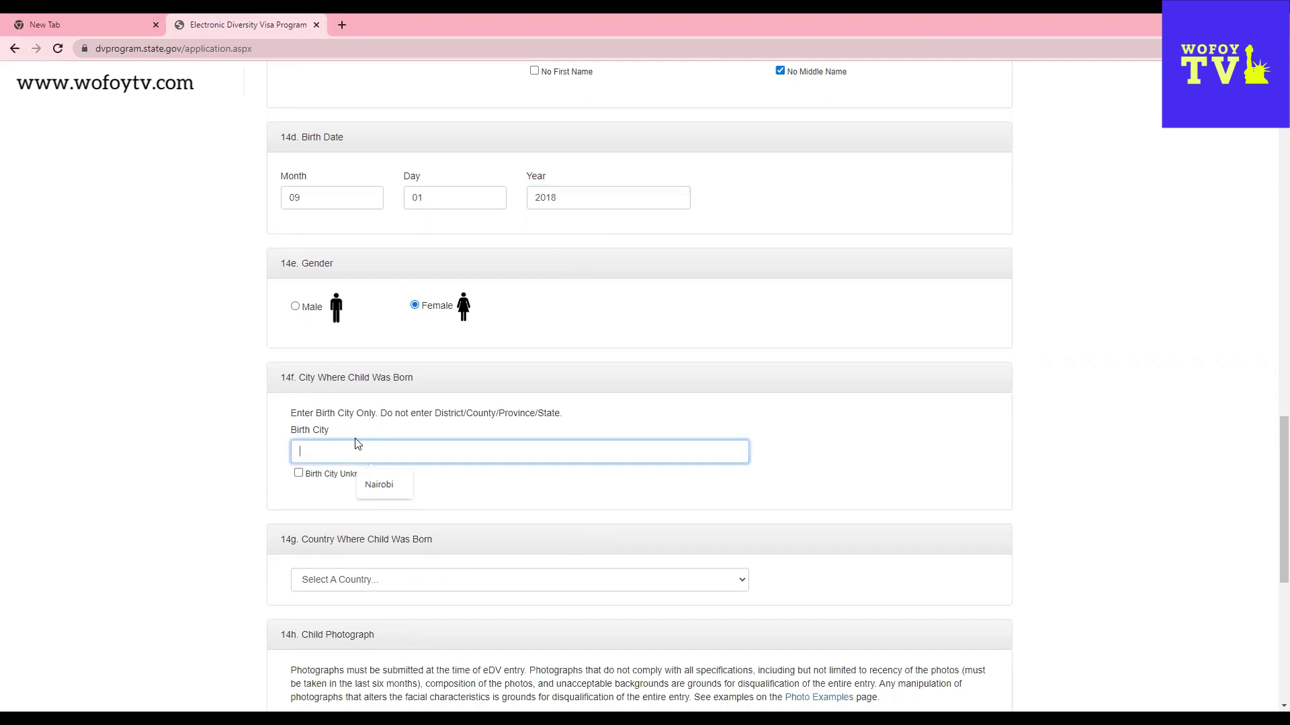
text(East London)
key(BackSpace)
key(BackSpace)
key(BackSpace)
key(BackSpace)
key(BackSpace)
key(BackSpace)
key(BackSpace)
key(BackSpace)
key(BackSpace)
key(BackSpace)
text(Lome)
scroll(435, 456, down, 3)
- Choose Togo as Child #2's birth country
click(363, 384)
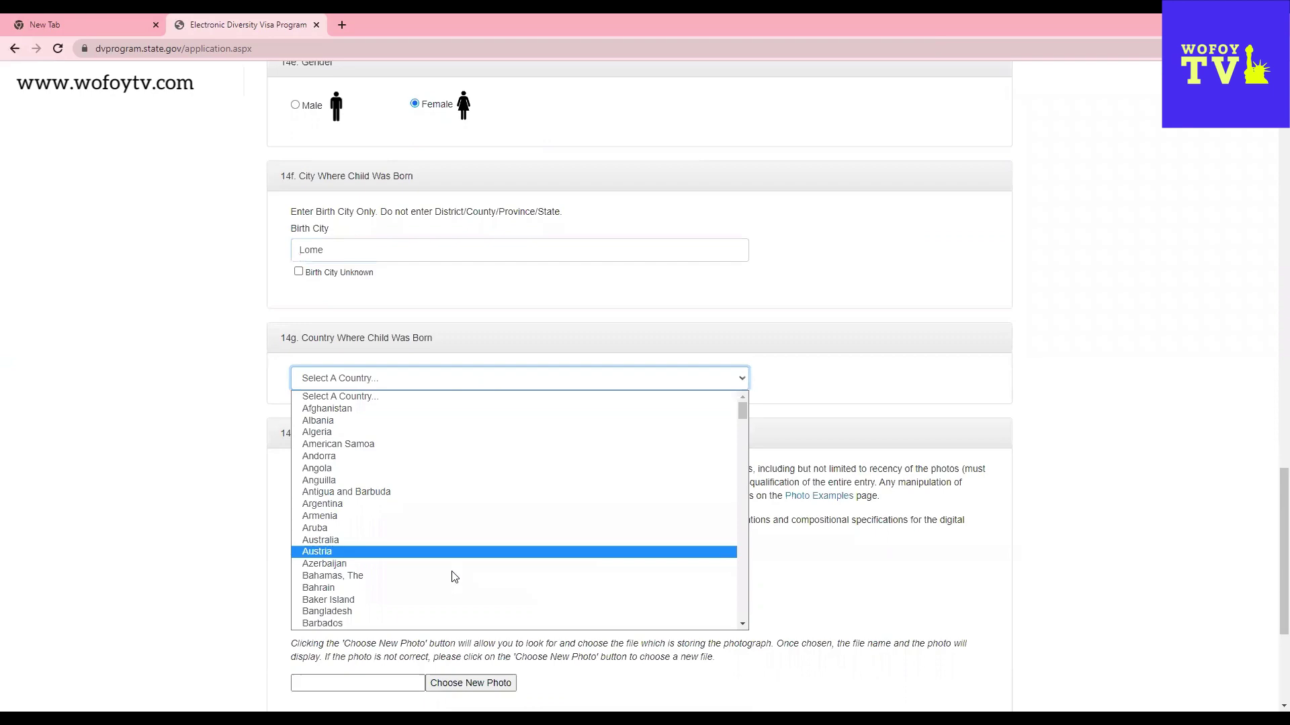
scroll(454, 584, down, 4)
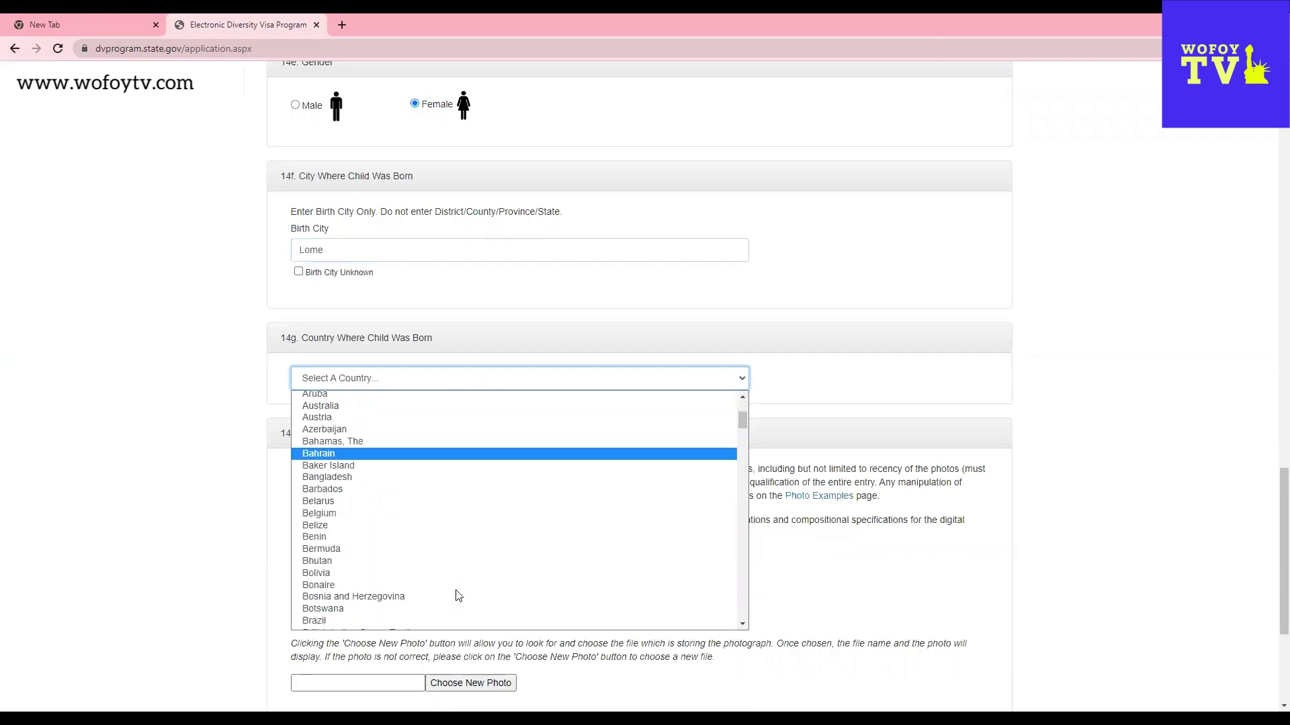
key(t)
scroll(389, 608, down, 2)
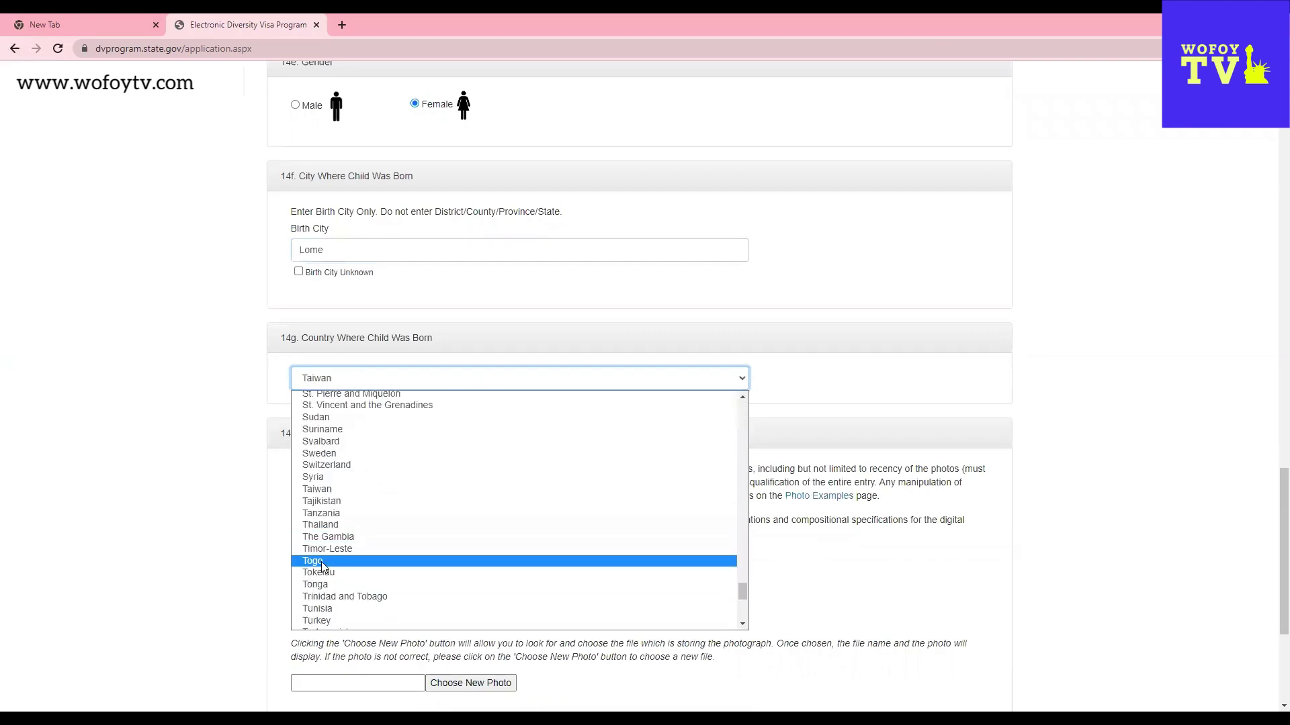
click(322, 567)
scroll(877, 542, down, 2)
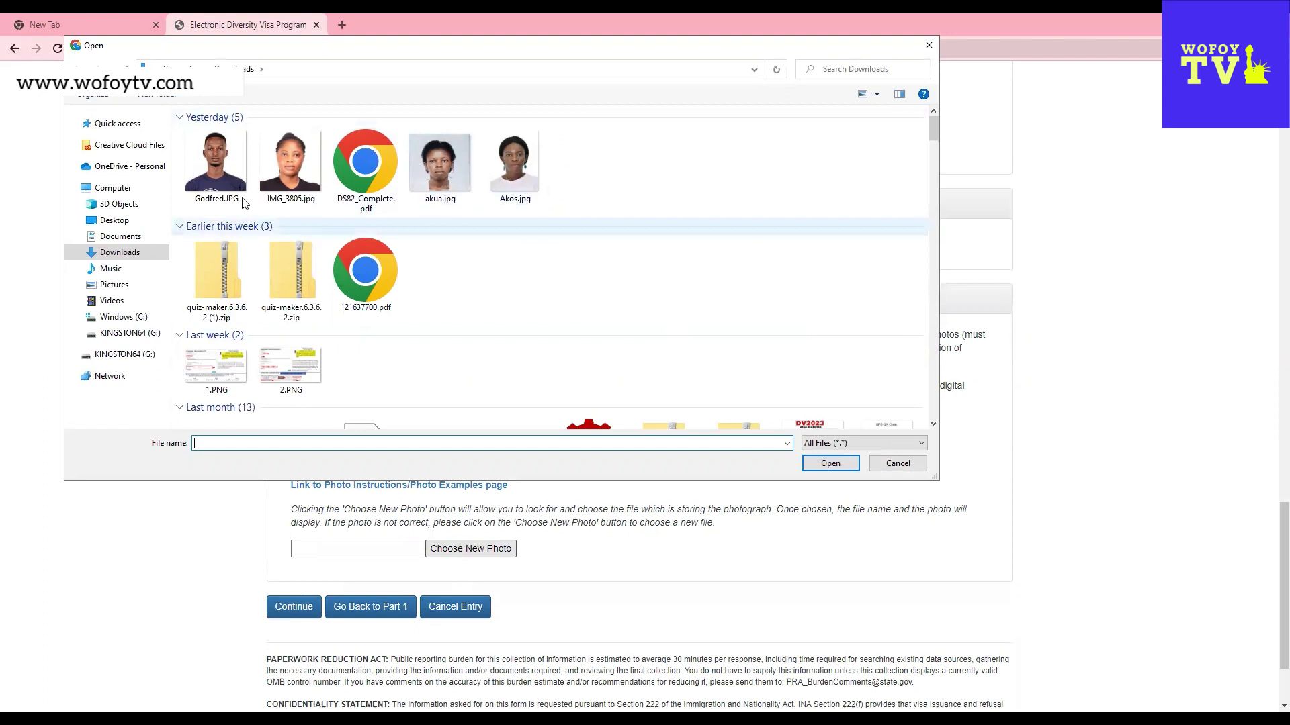
- Upload IMG_3805.jpg from Downloads as Child #2's photo and continue to review
click(222, 165)
click(292, 155)
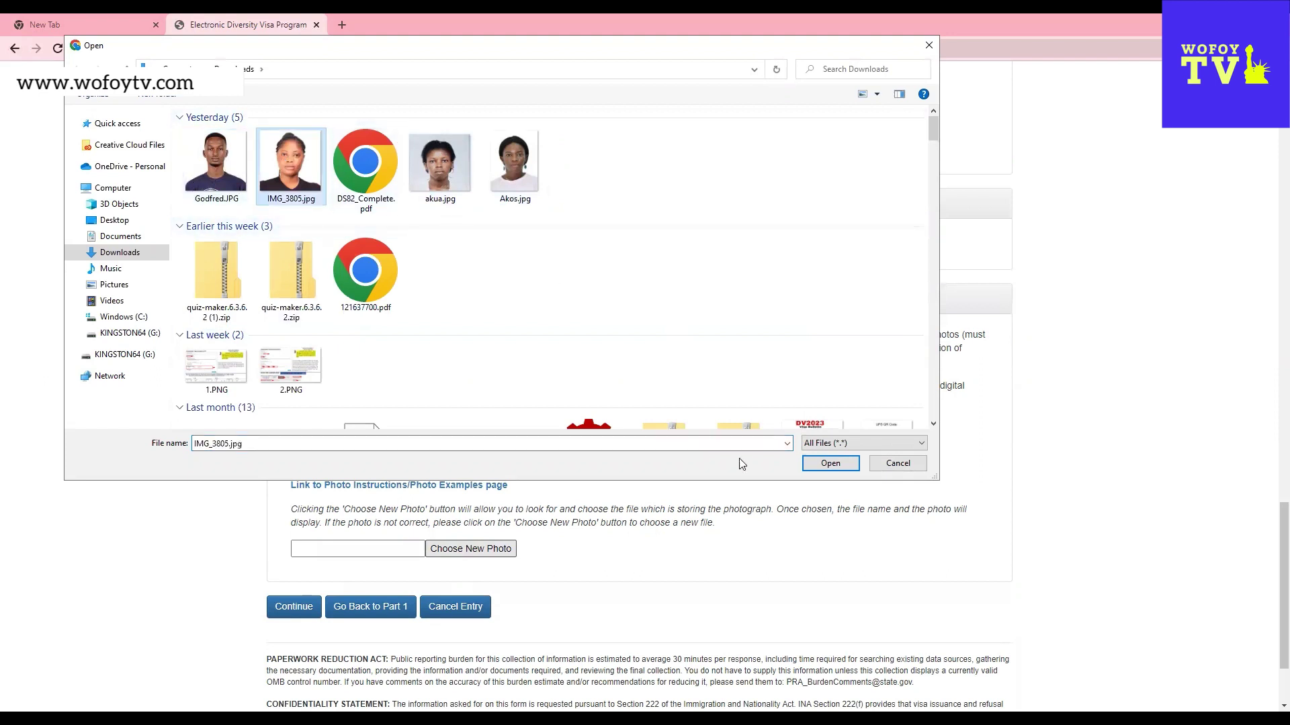
click(830, 463)
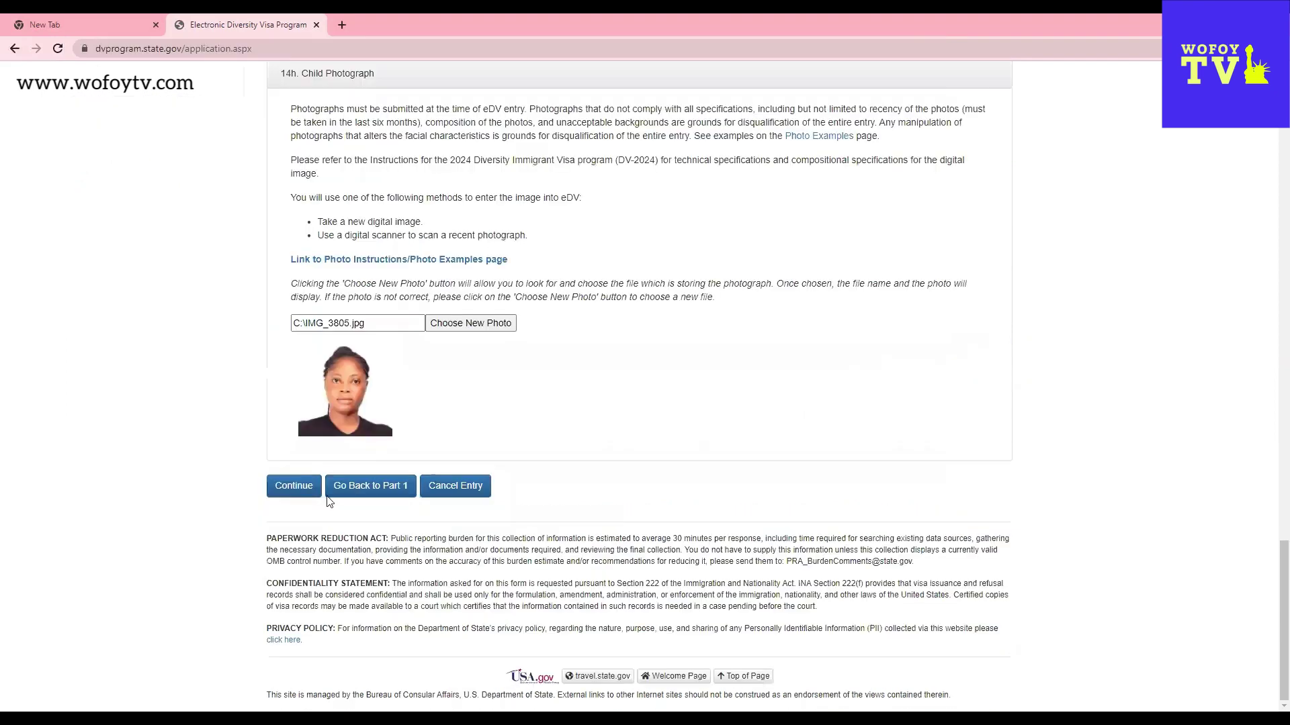
click(298, 489)
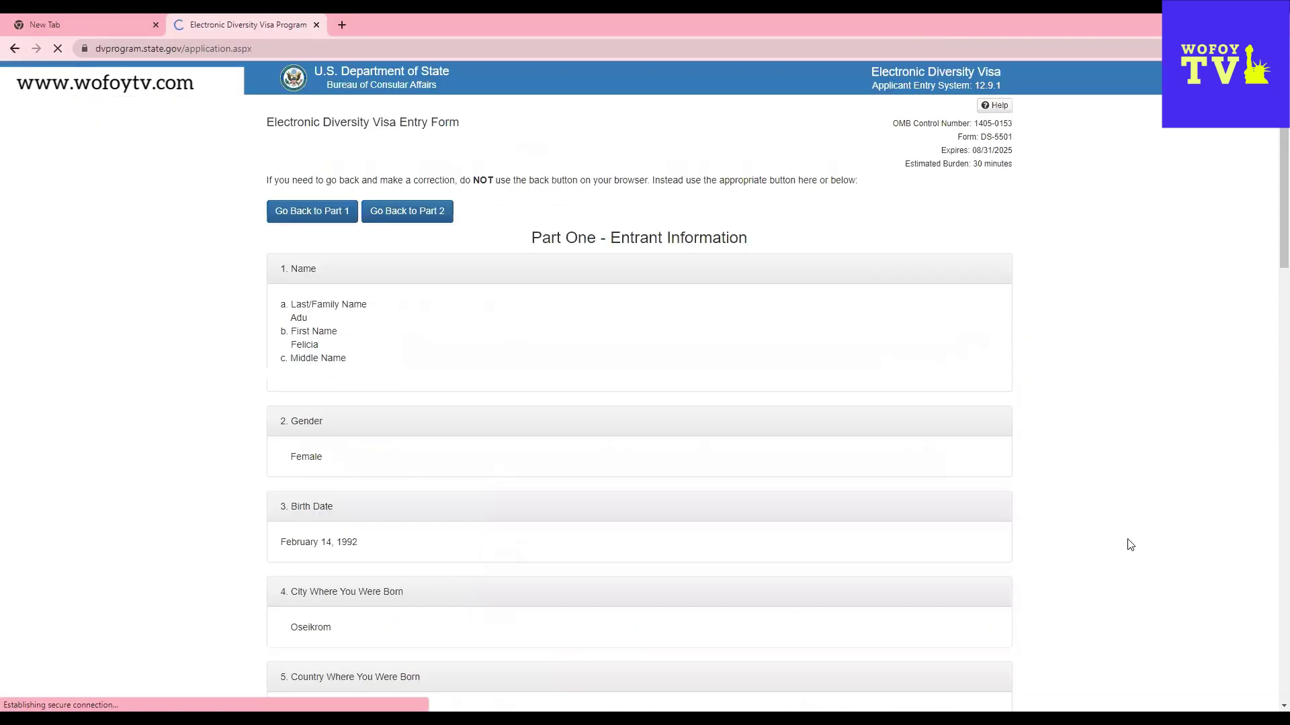
scroll(373, 281, down, 2)
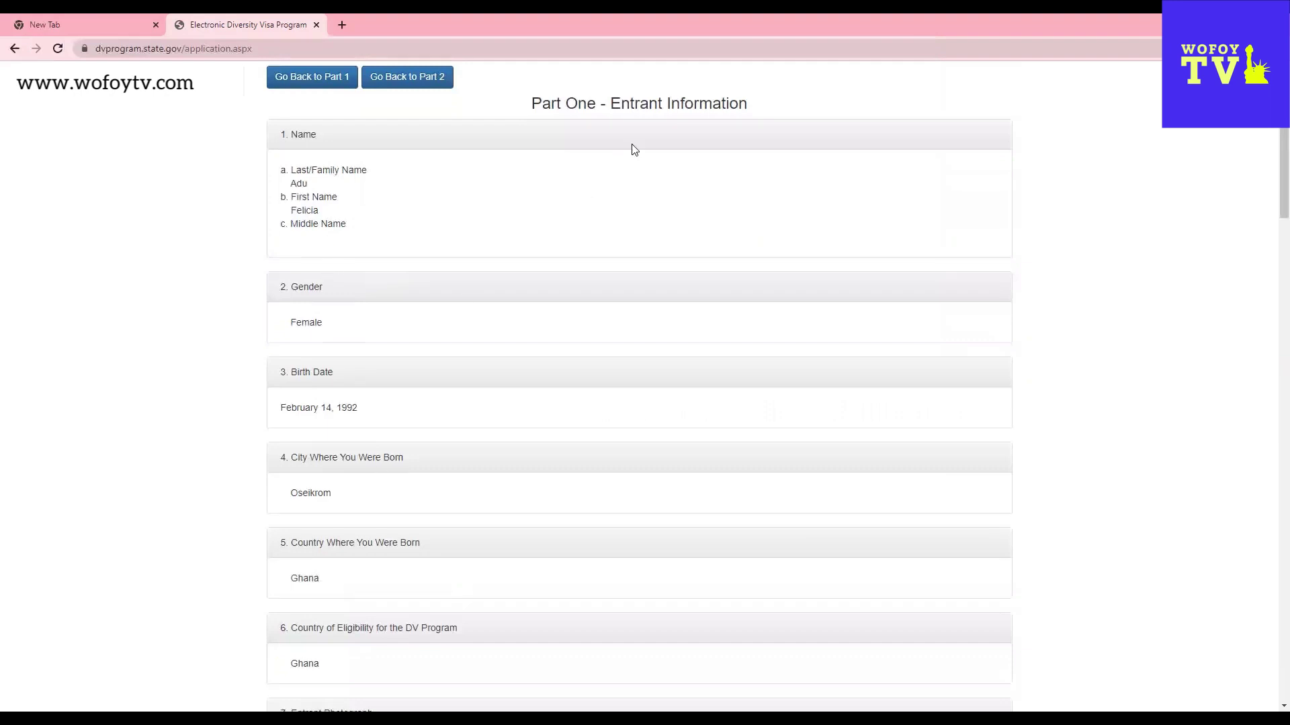
scroll(302, 289, down, 1)
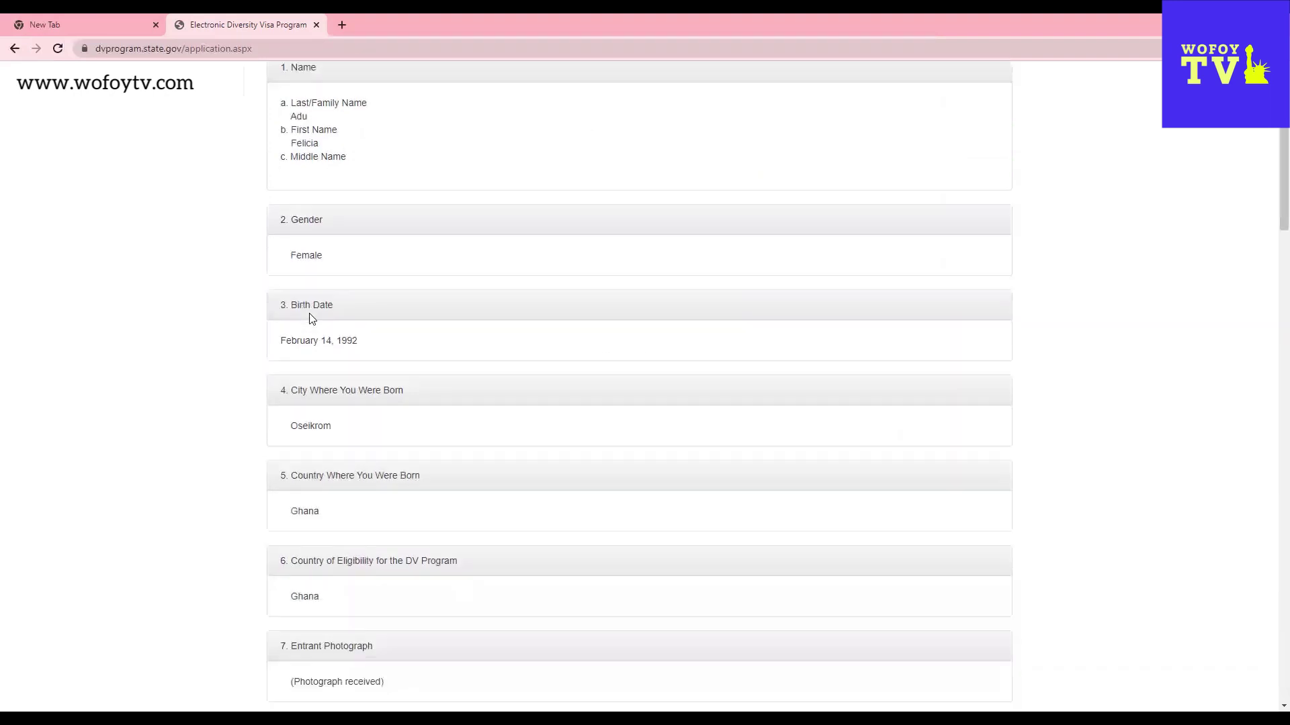
scroll(356, 423, down, 4)
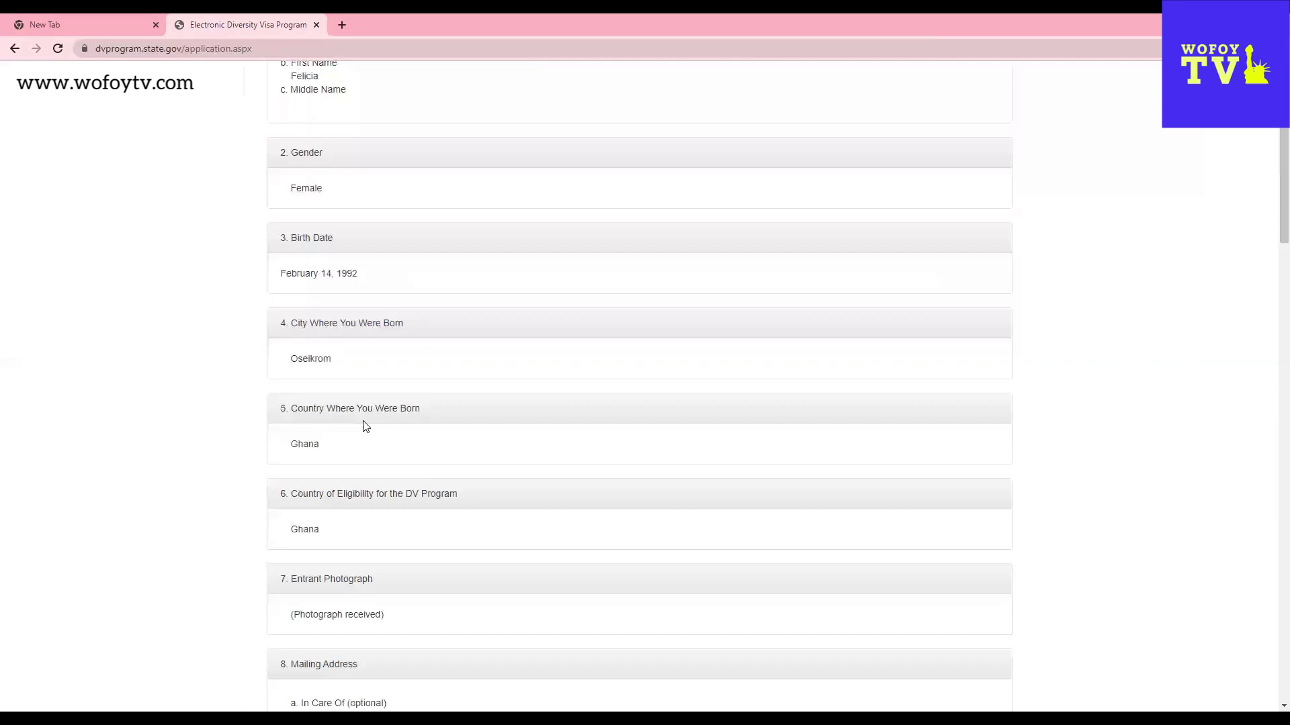
scroll(367, 437, down, 6)
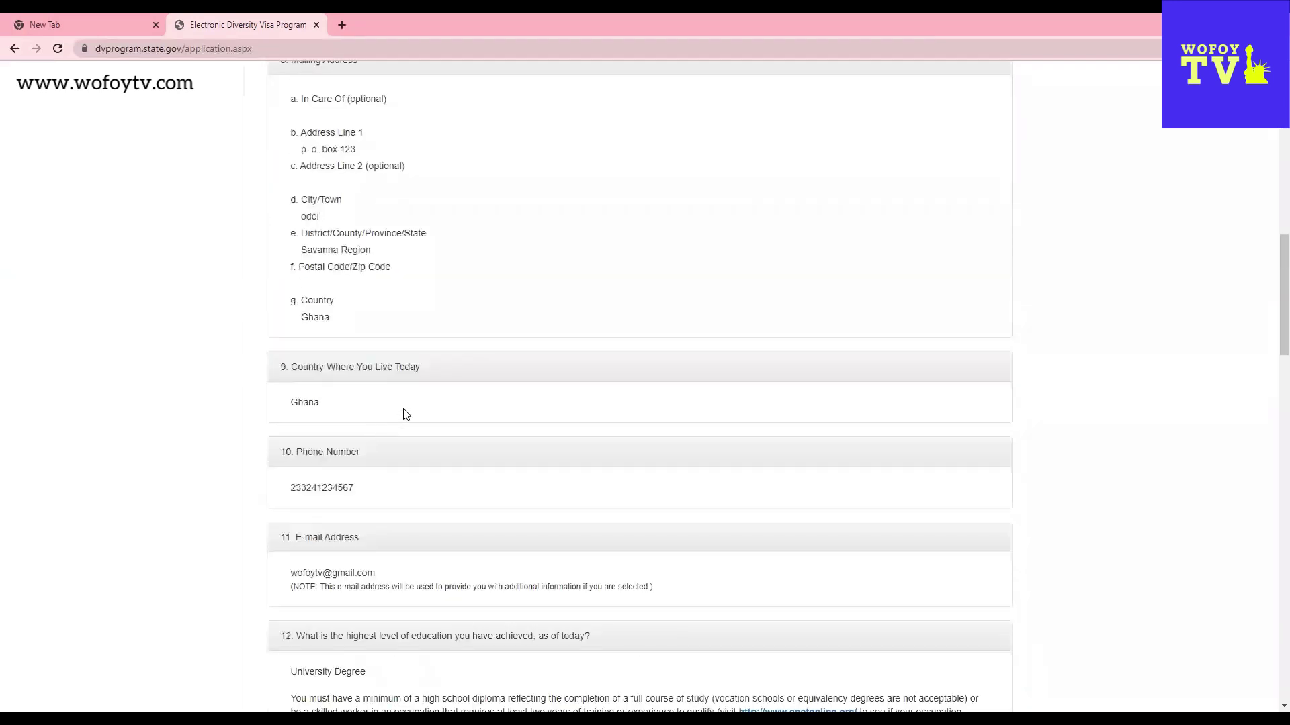
scroll(406, 415, up, 1)
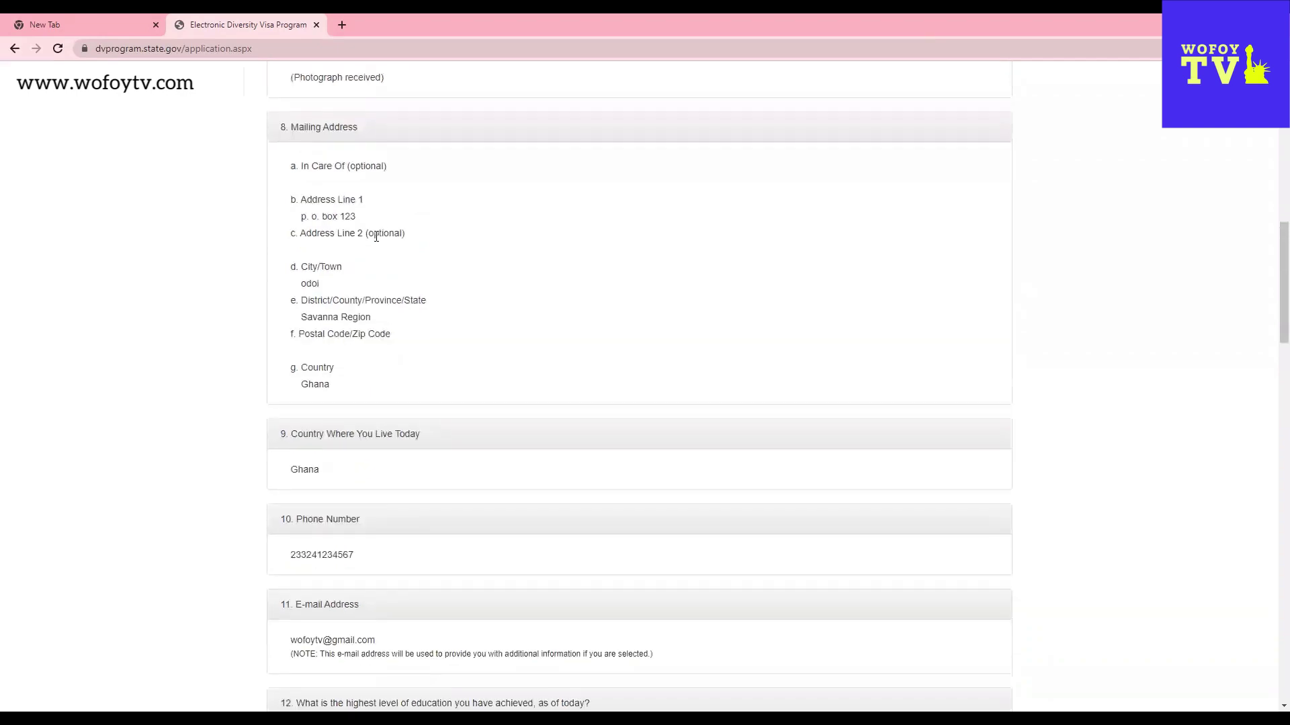
scroll(417, 397, down, 8)
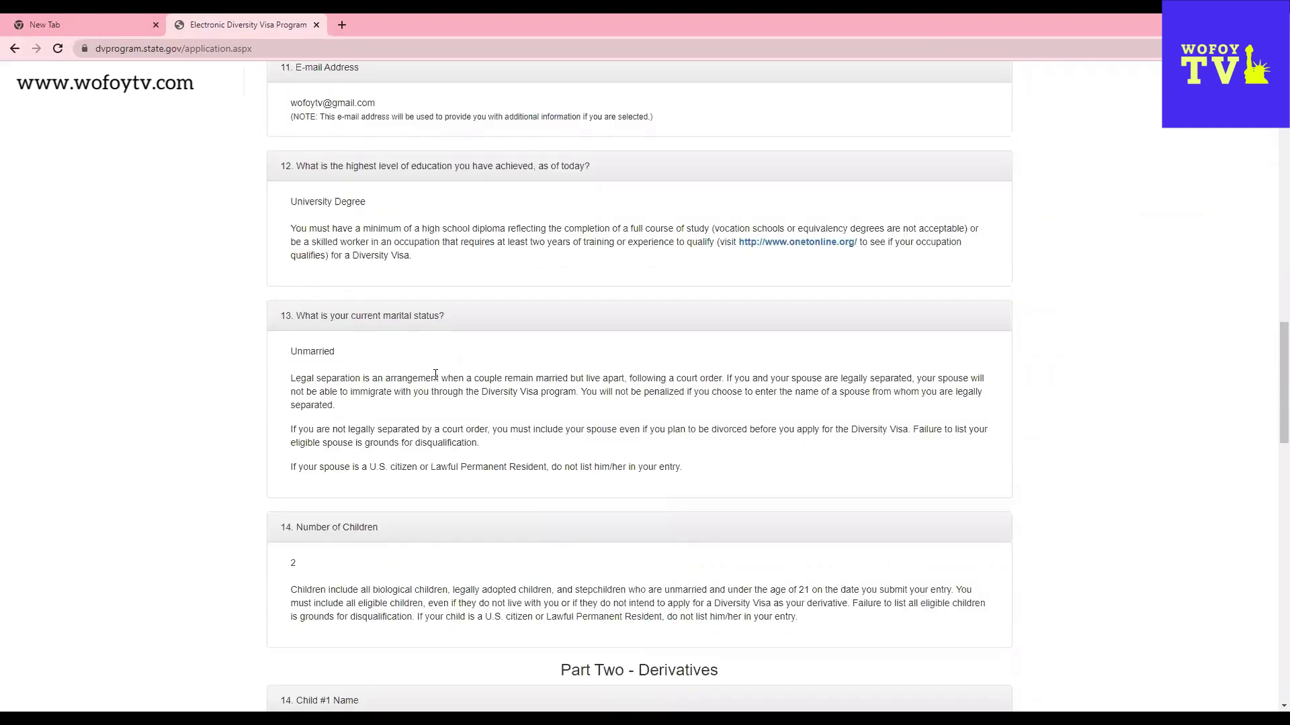
scroll(490, 378, up, 13)
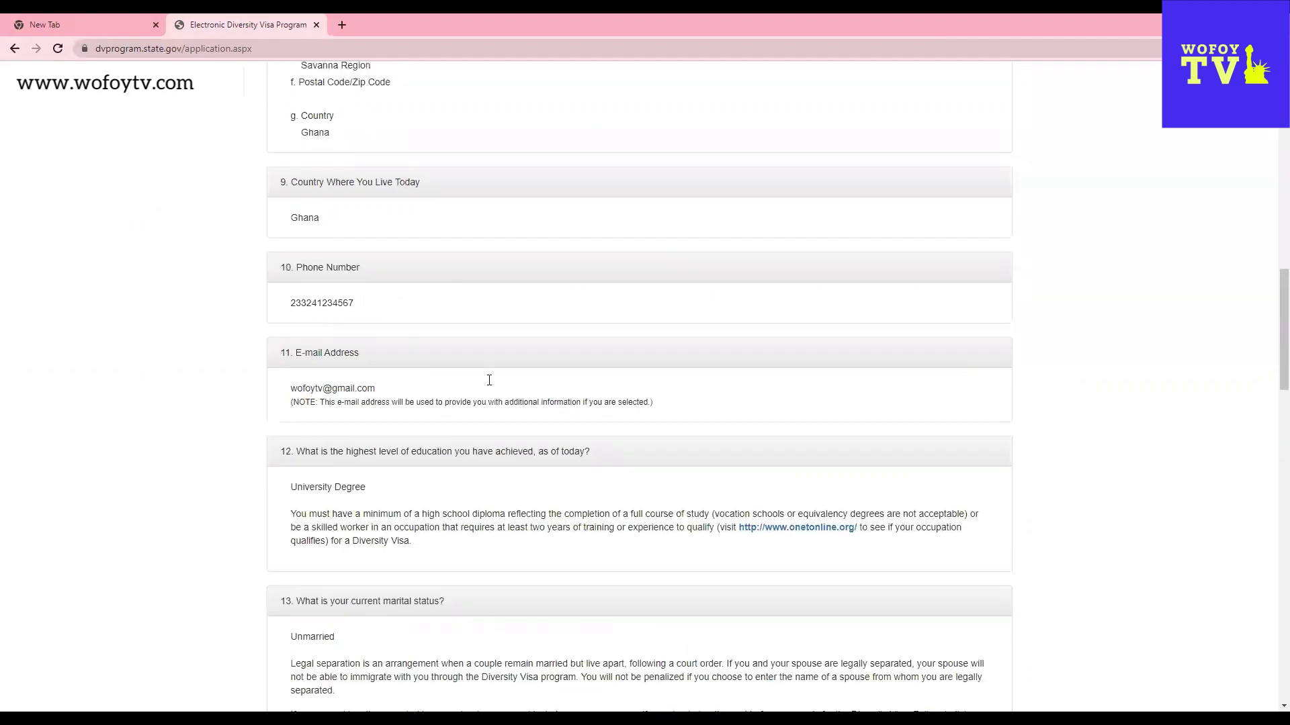
scroll(446, 311, up, 3)
scroll(393, 577, down, 14)
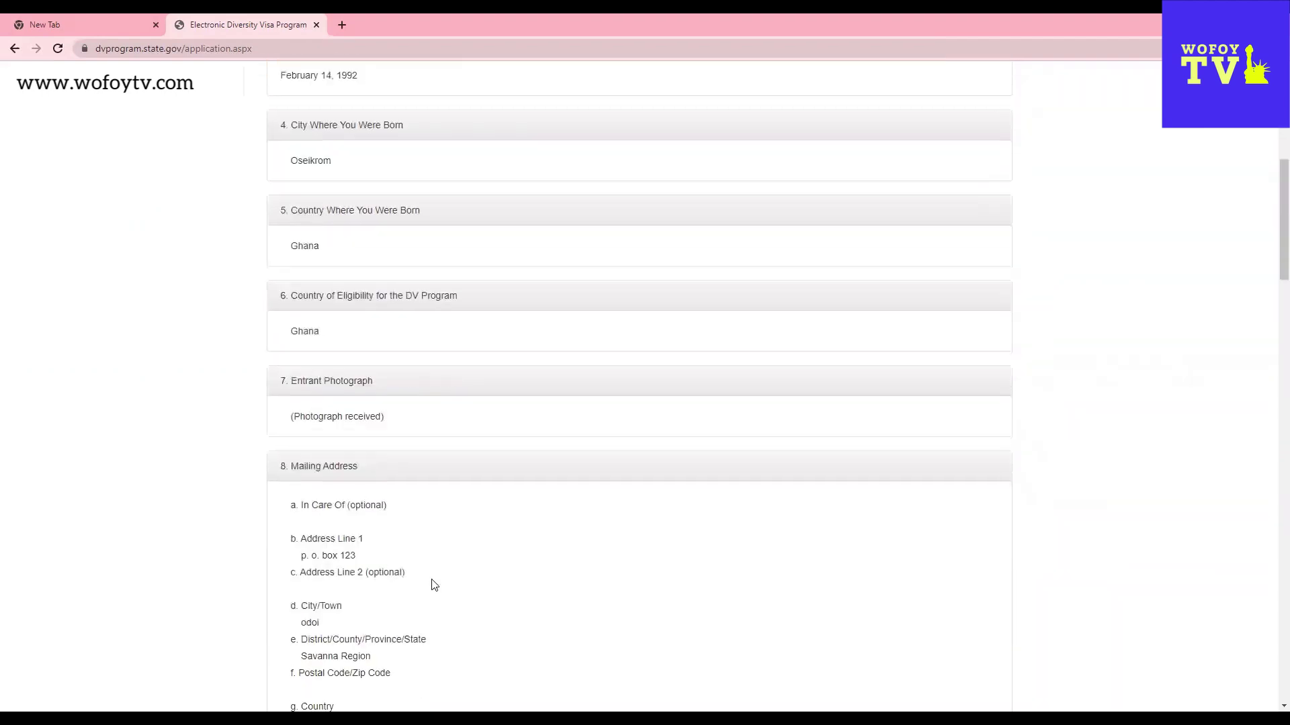
scroll(377, 591, down, 2)
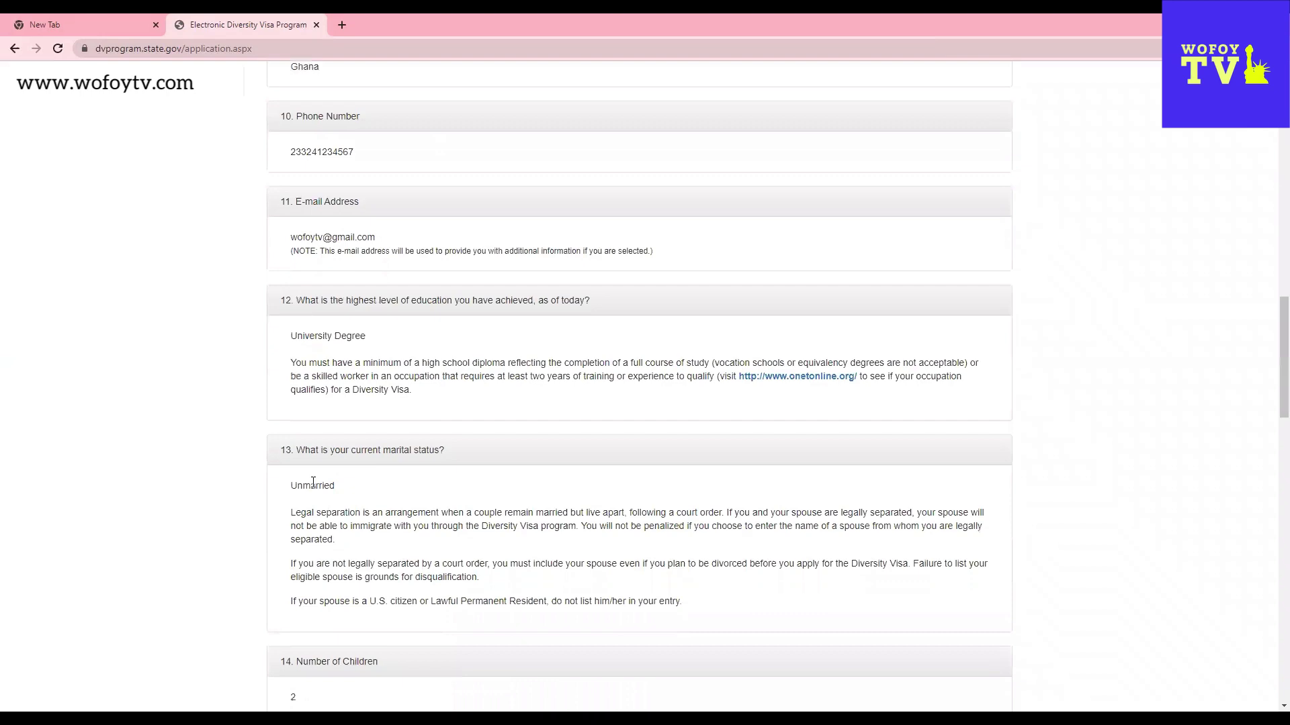
scroll(534, 554, down, 5)
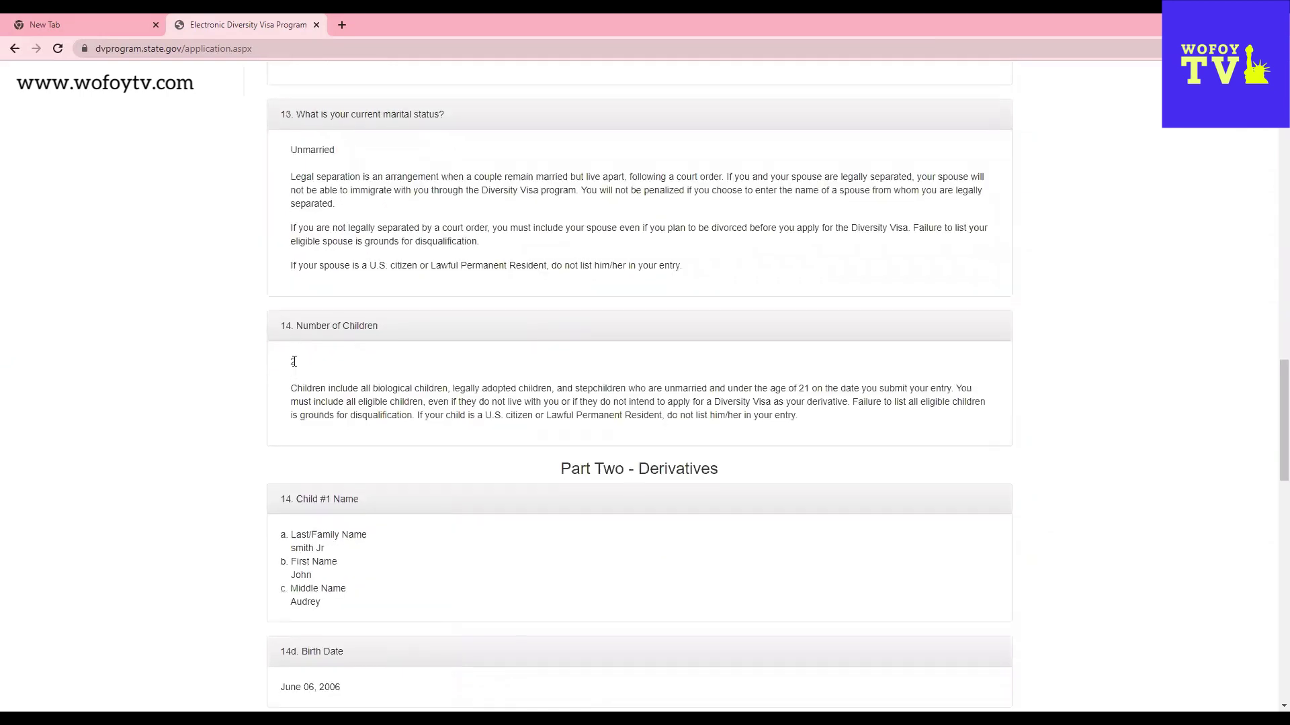
scroll(725, 608, down, 3)
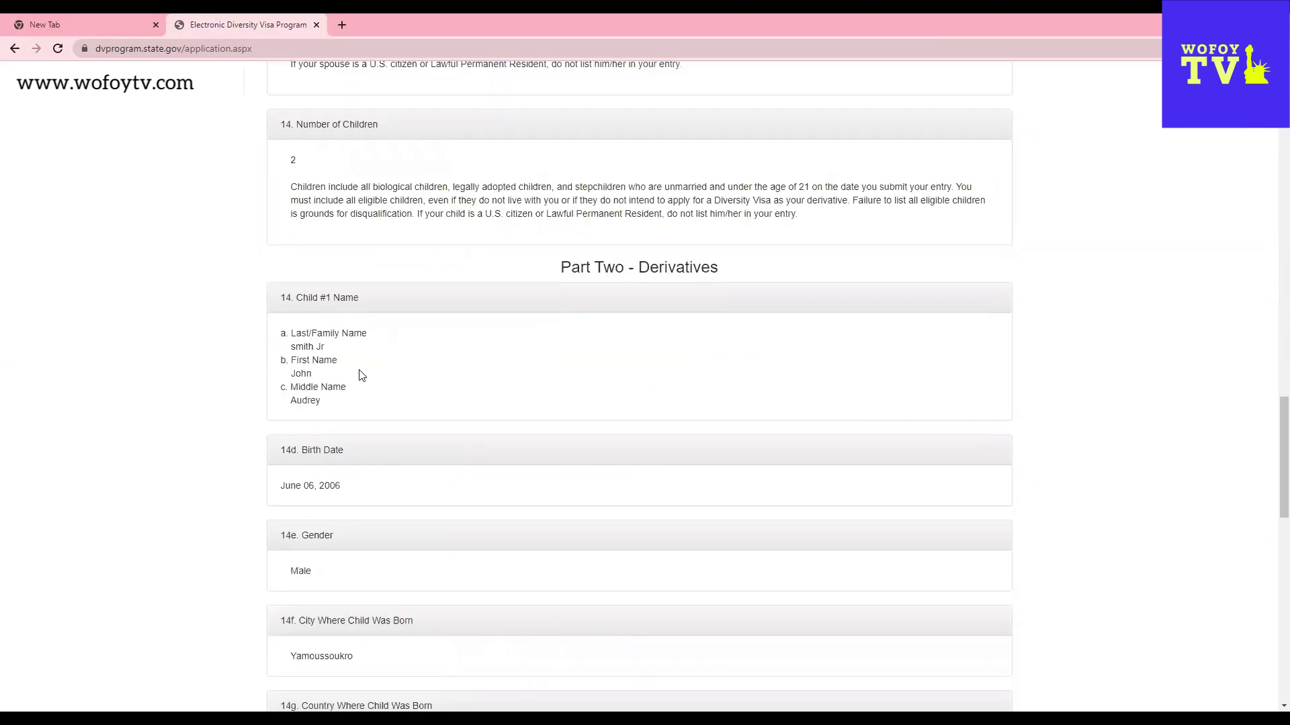
scroll(714, 472, down, 4)
scroll(661, 566, down, 2)
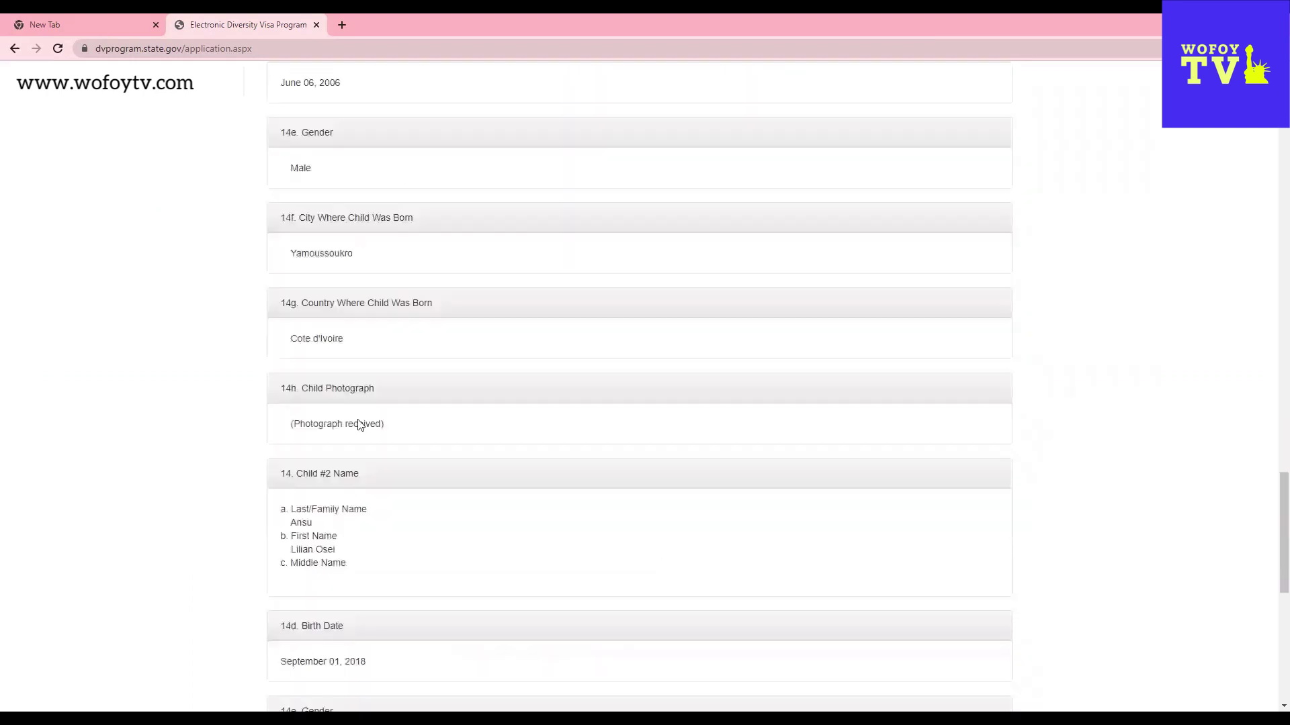
scroll(424, 531, down, 2)
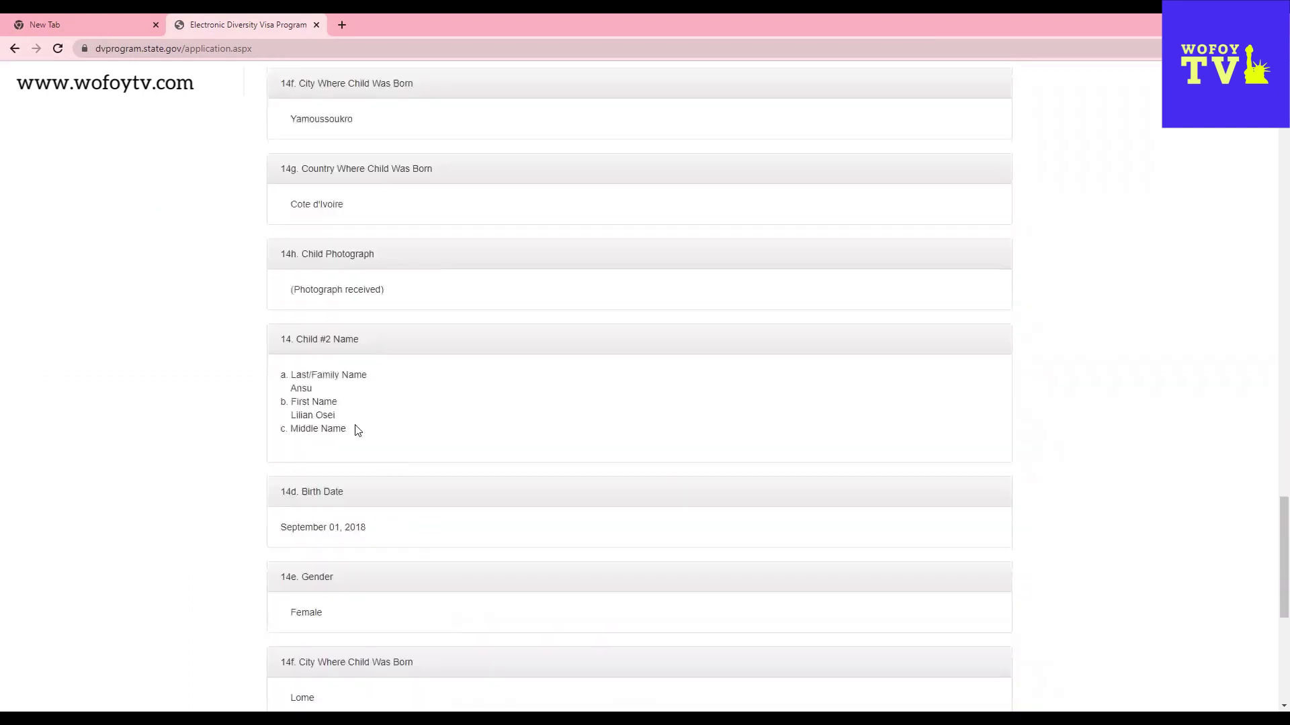
scroll(389, 435, down, 4)
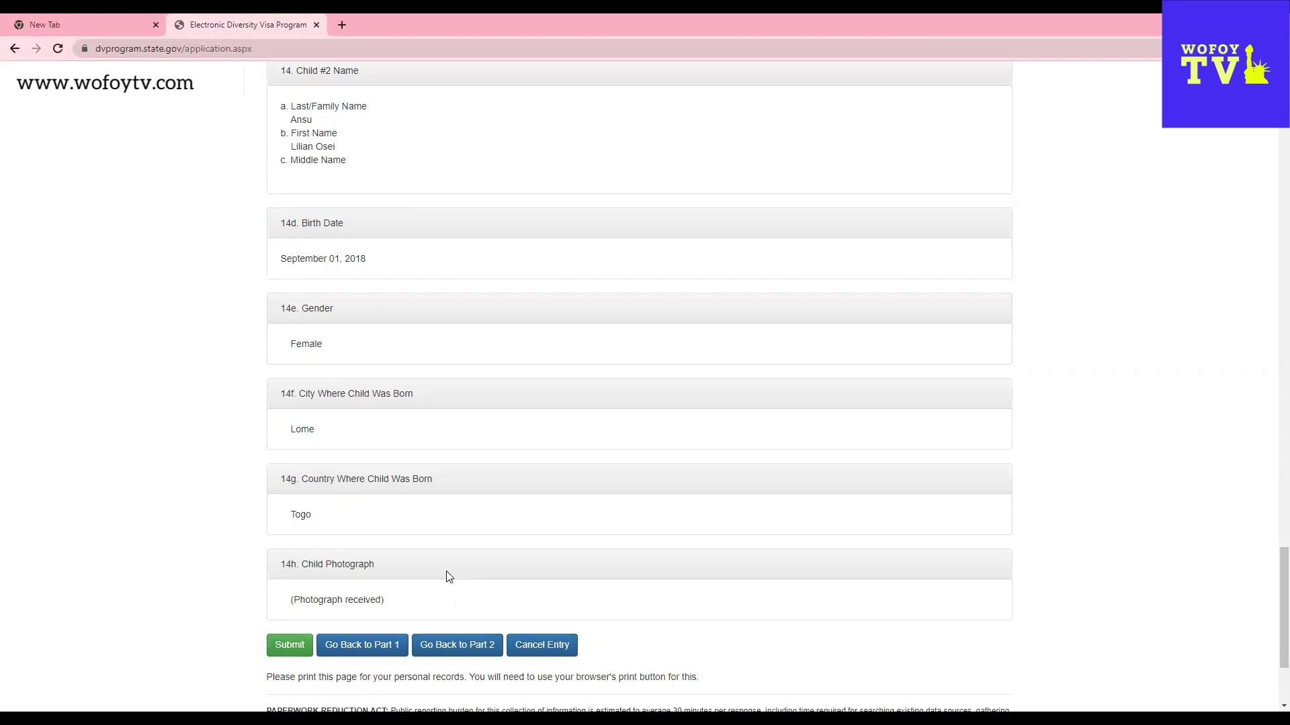
scroll(352, 496, up, 3)
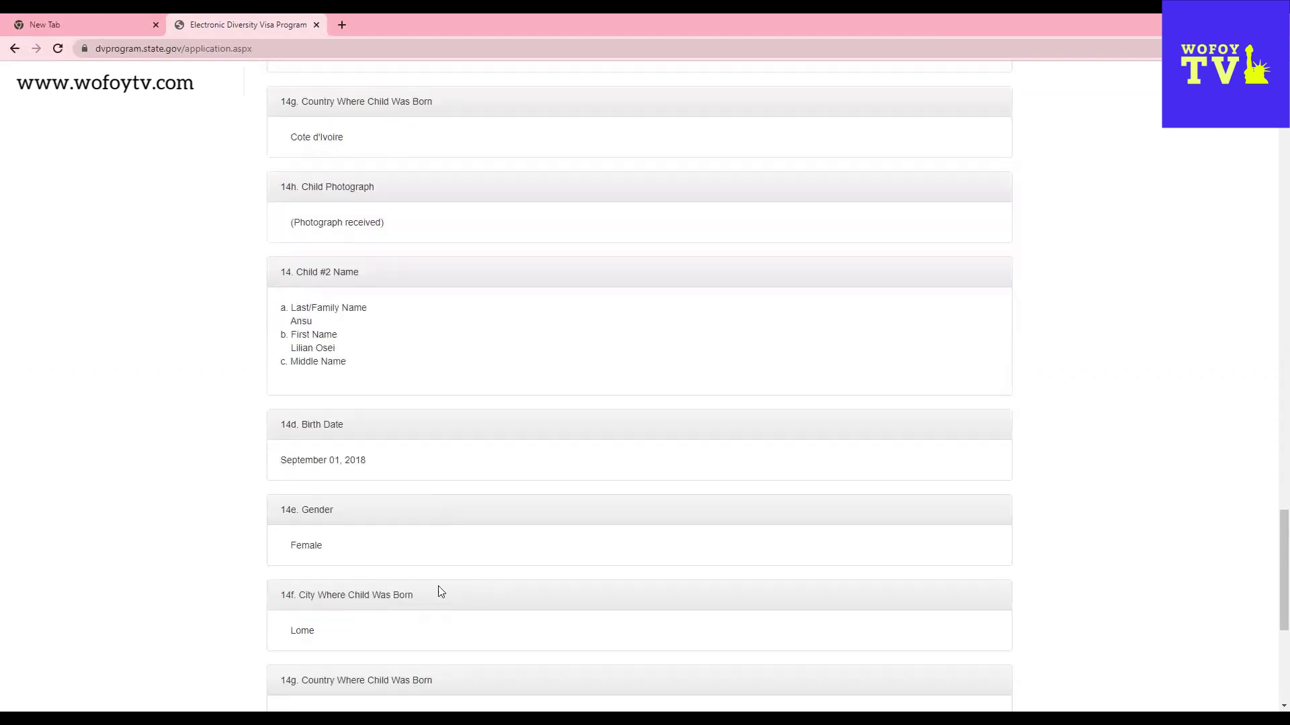
scroll(437, 593, down, 3)
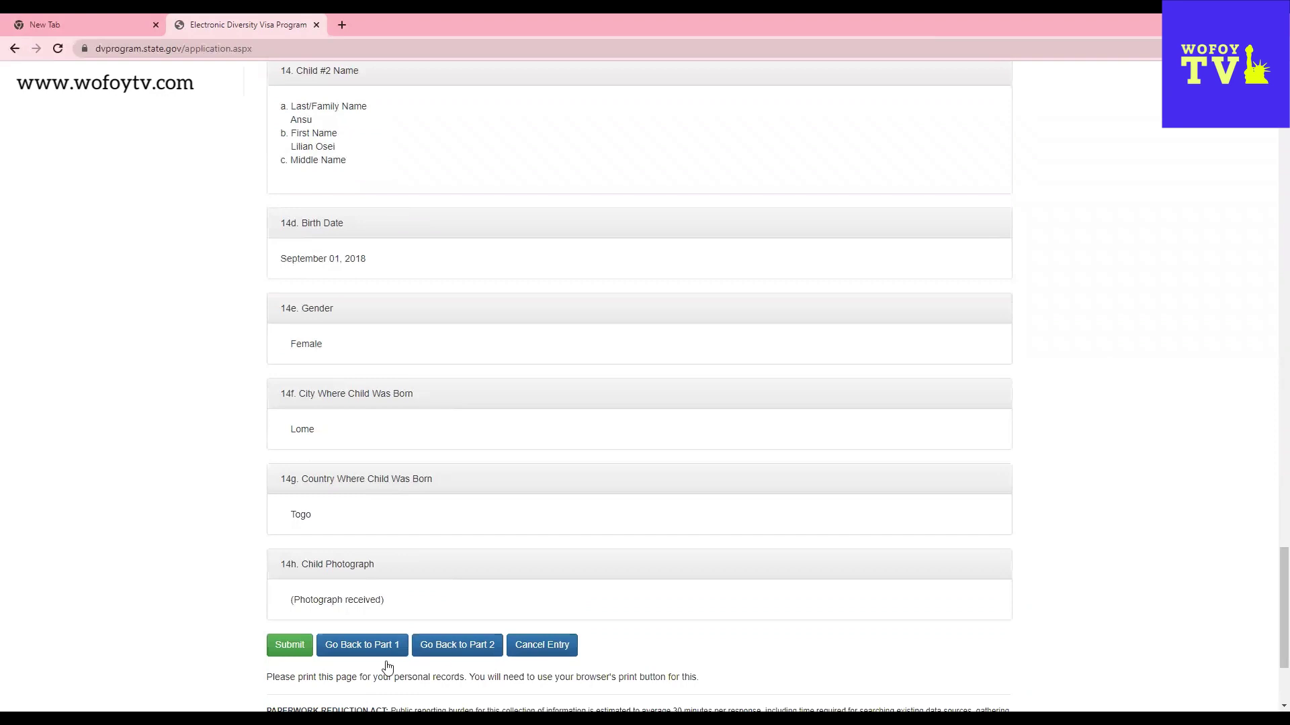
- Return to Part Two, change Child #2's birth day to 30, and continue
click(464, 649)
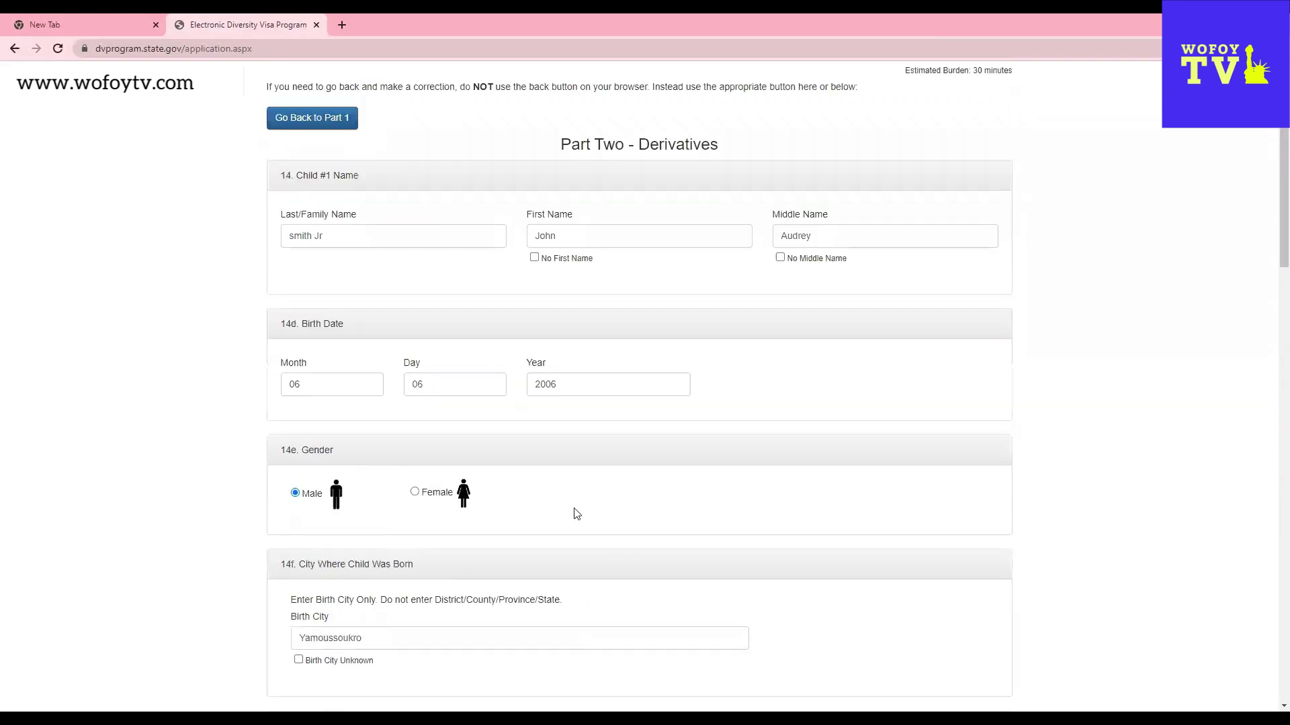
scroll(577, 512, down, 2)
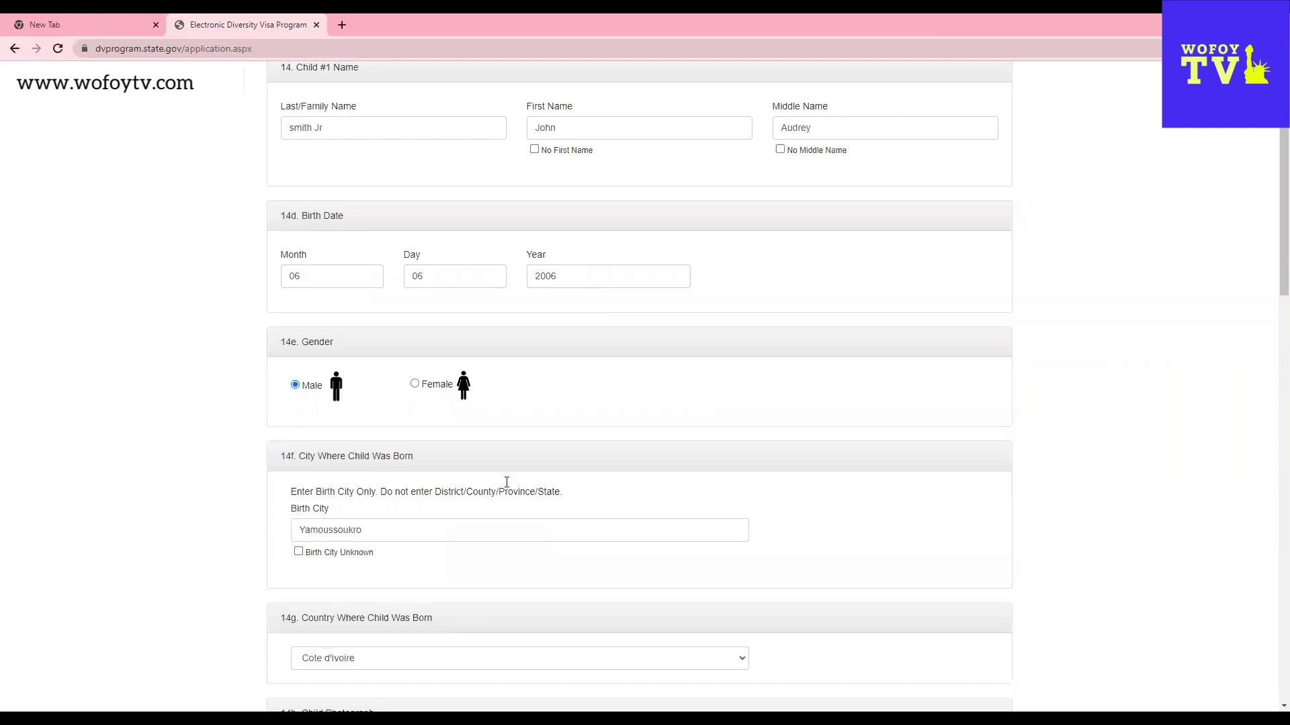
scroll(521, 507, down, 4)
scroll(589, 551, down, 4)
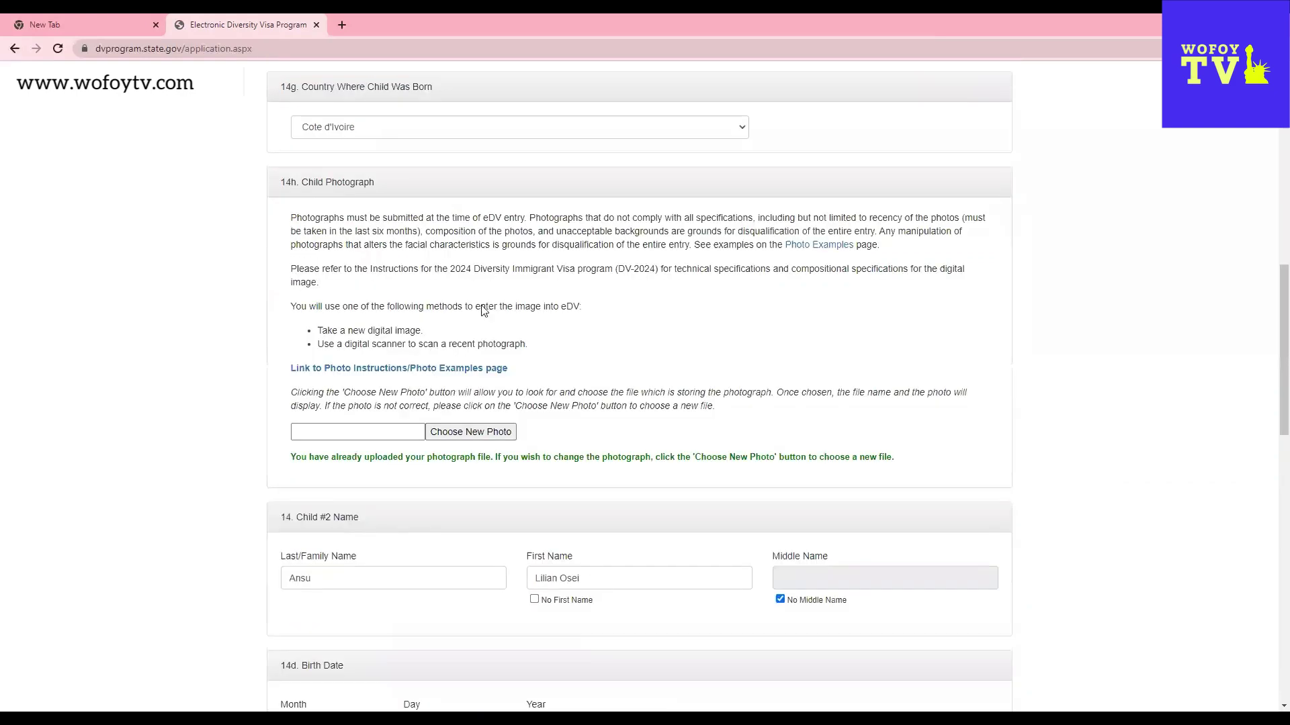
scroll(481, 305, down, 7)
drag(422, 251, 410, 251)
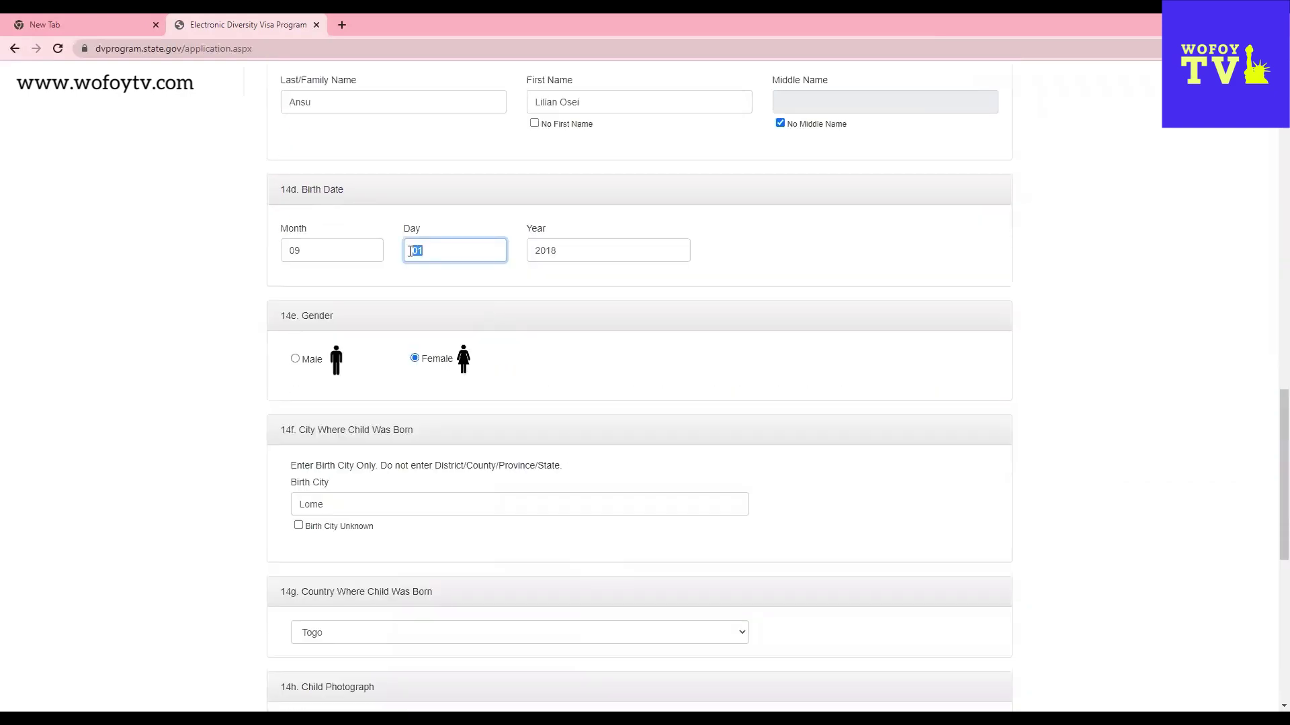
text(30)
scroll(635, 574, down, 3)
scroll(391, 509, down, 5)
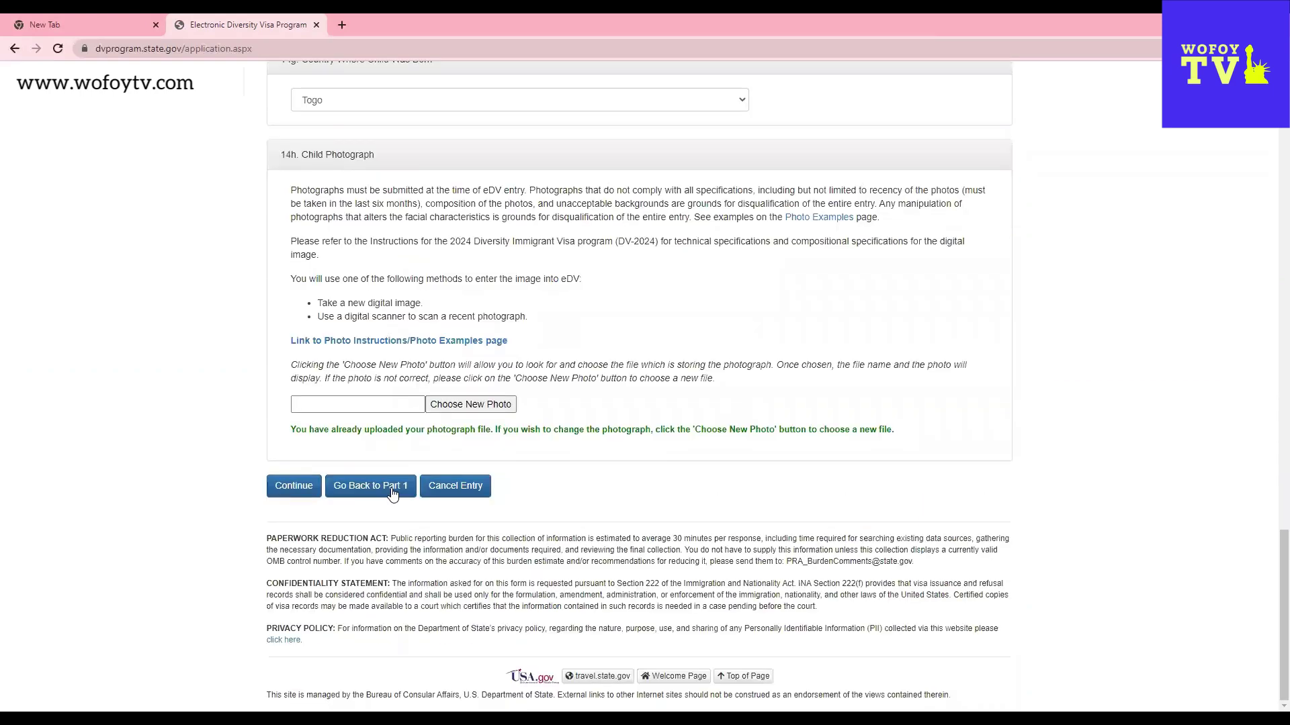
click(303, 495)
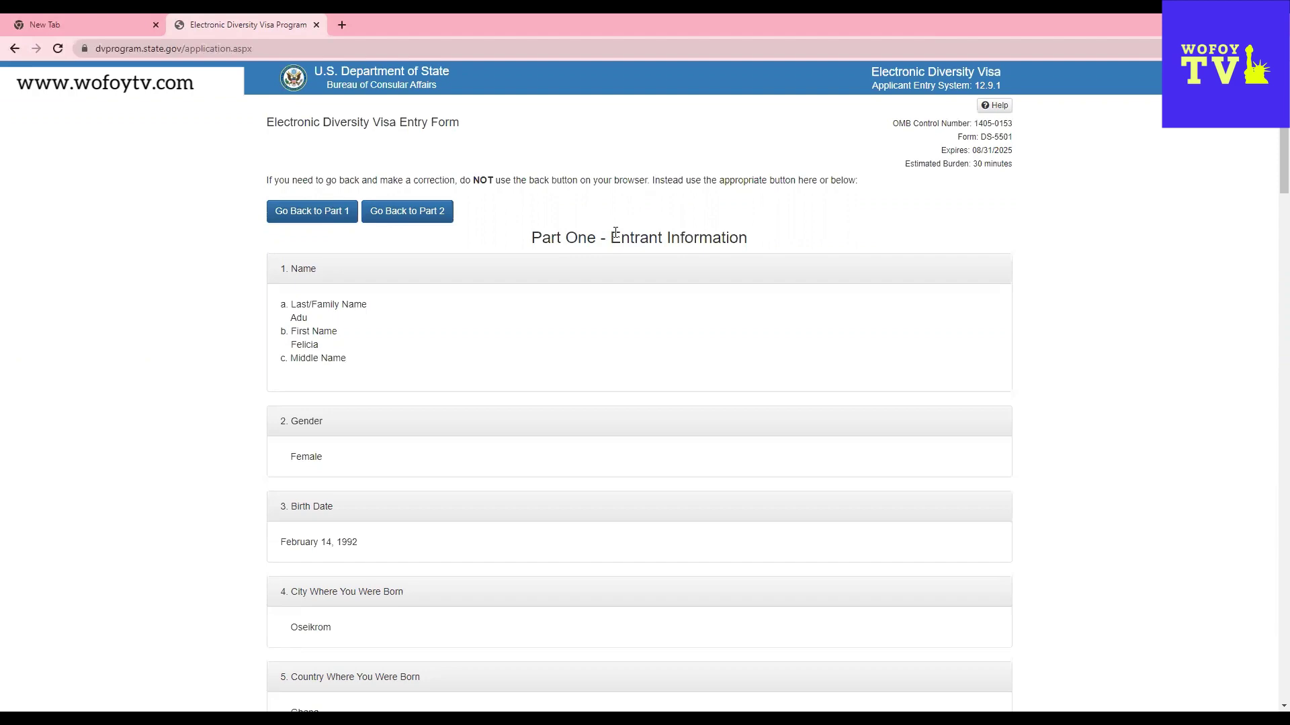
scroll(713, 656, down, 20)
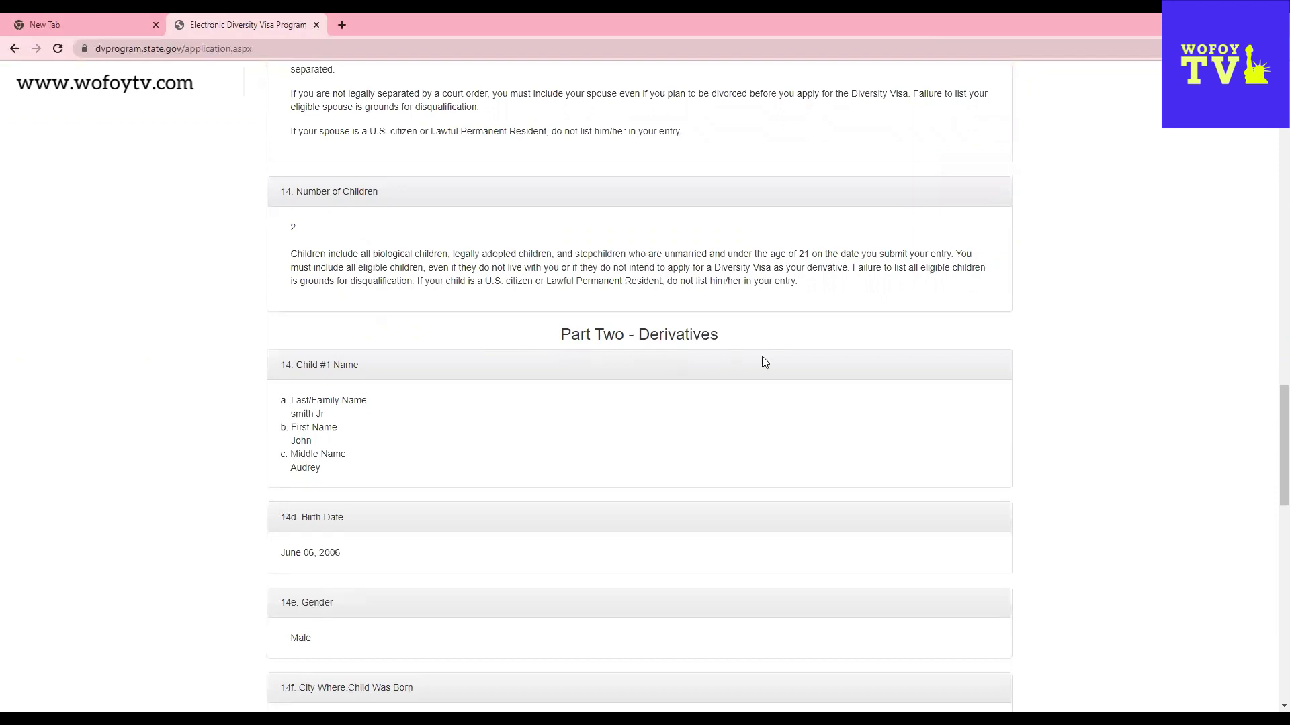
scroll(424, 563, down, 10)
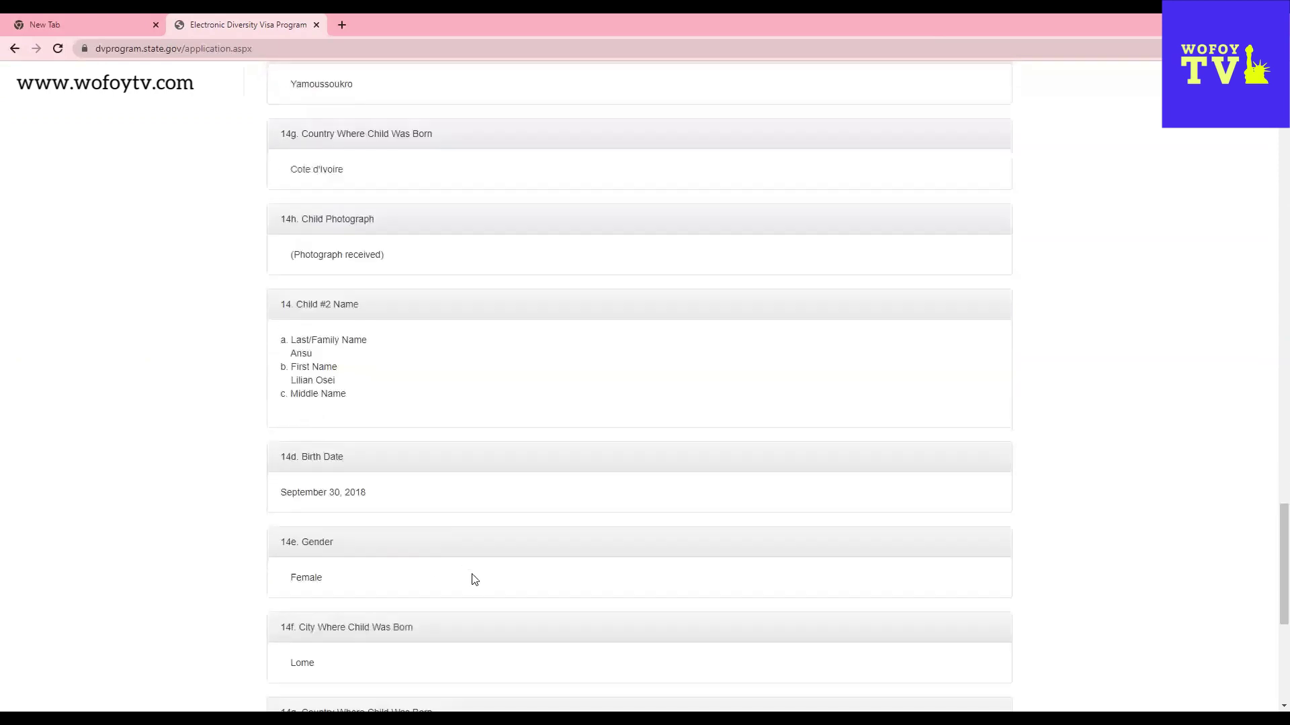
scroll(460, 579, up, 14)
scroll(464, 582, up, 15)
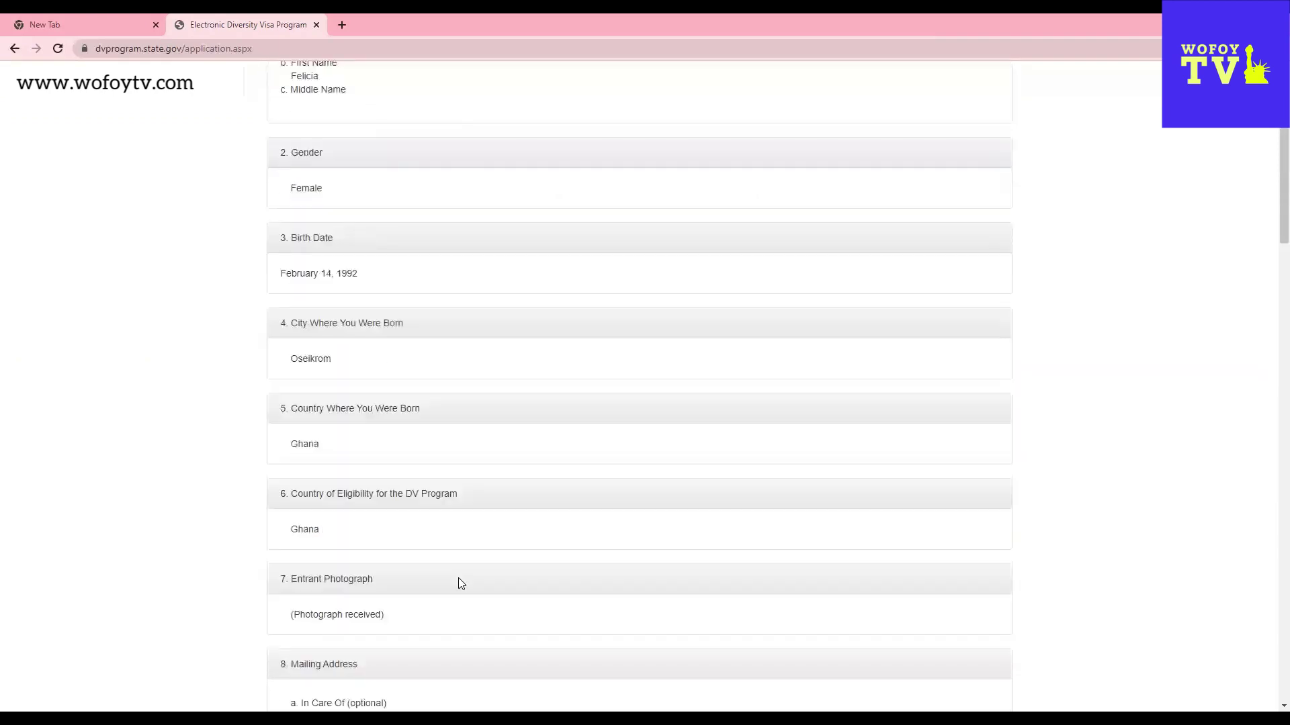
scroll(459, 579, up, 4)
scroll(523, 642, down, 17)
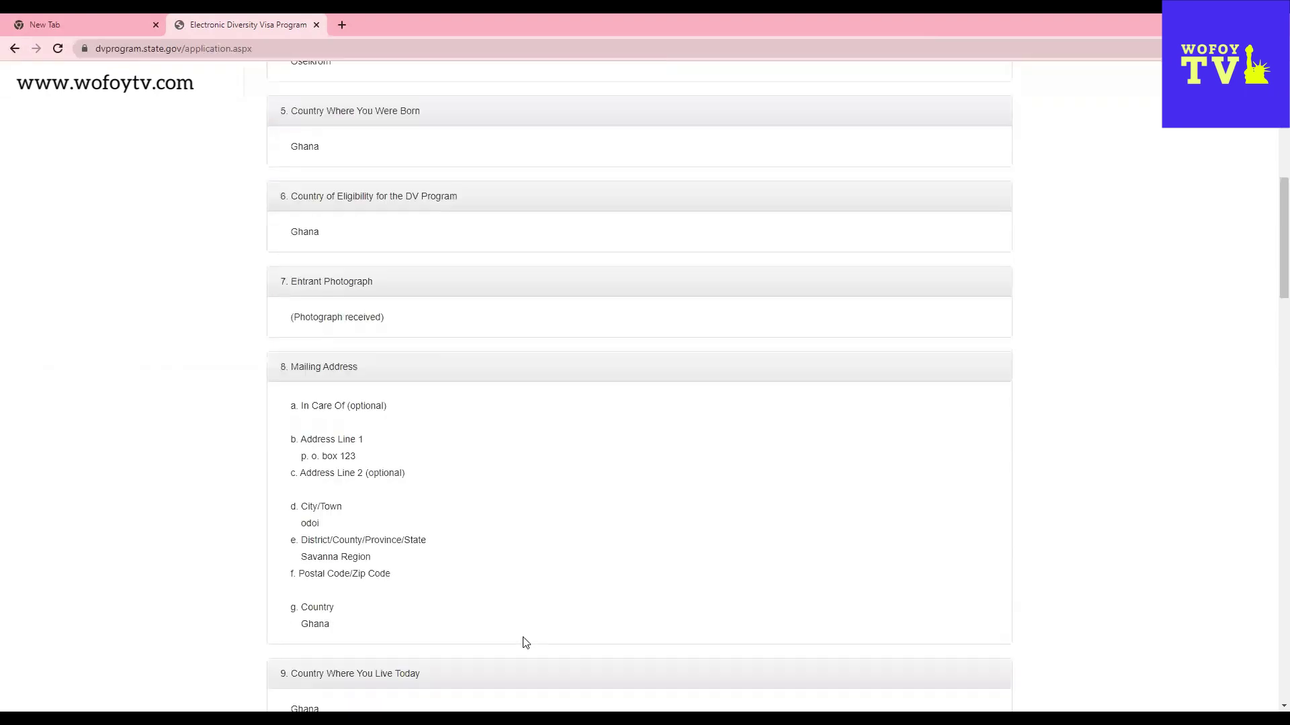
scroll(427, 622, down, 20)
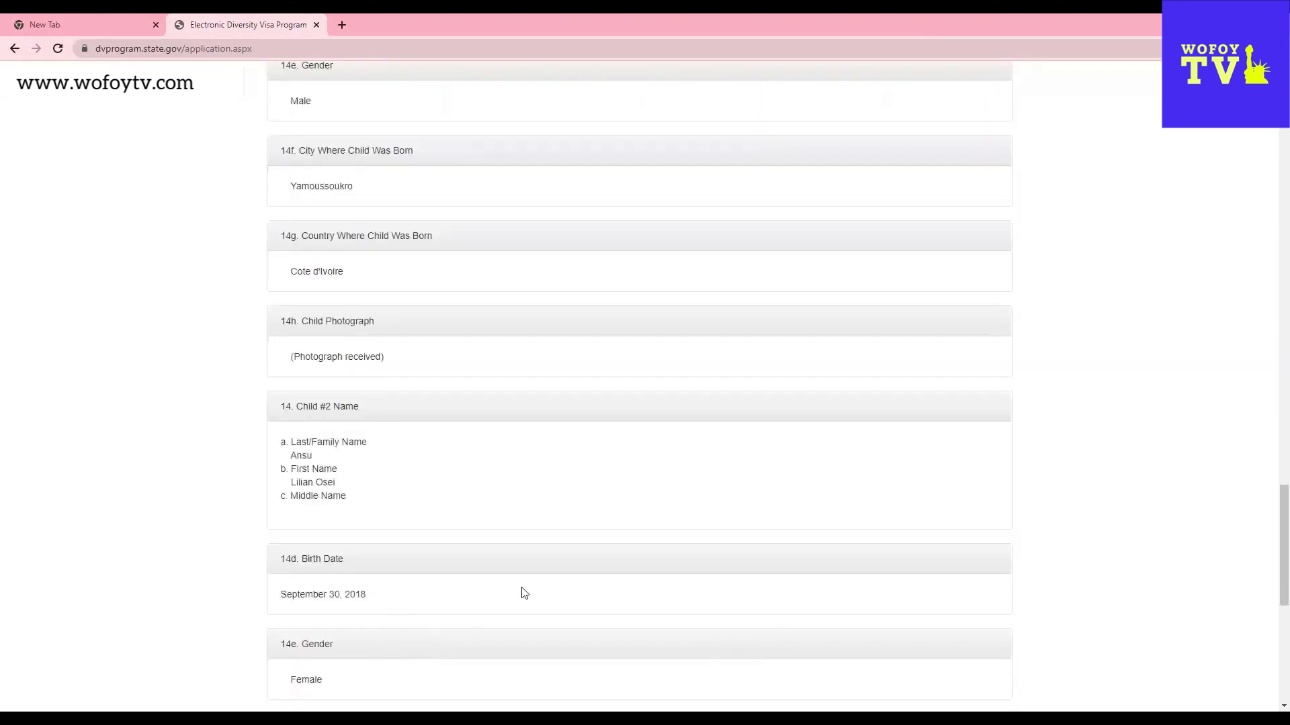
scroll(522, 594, down, 4)
scroll(528, 592, down, 3)
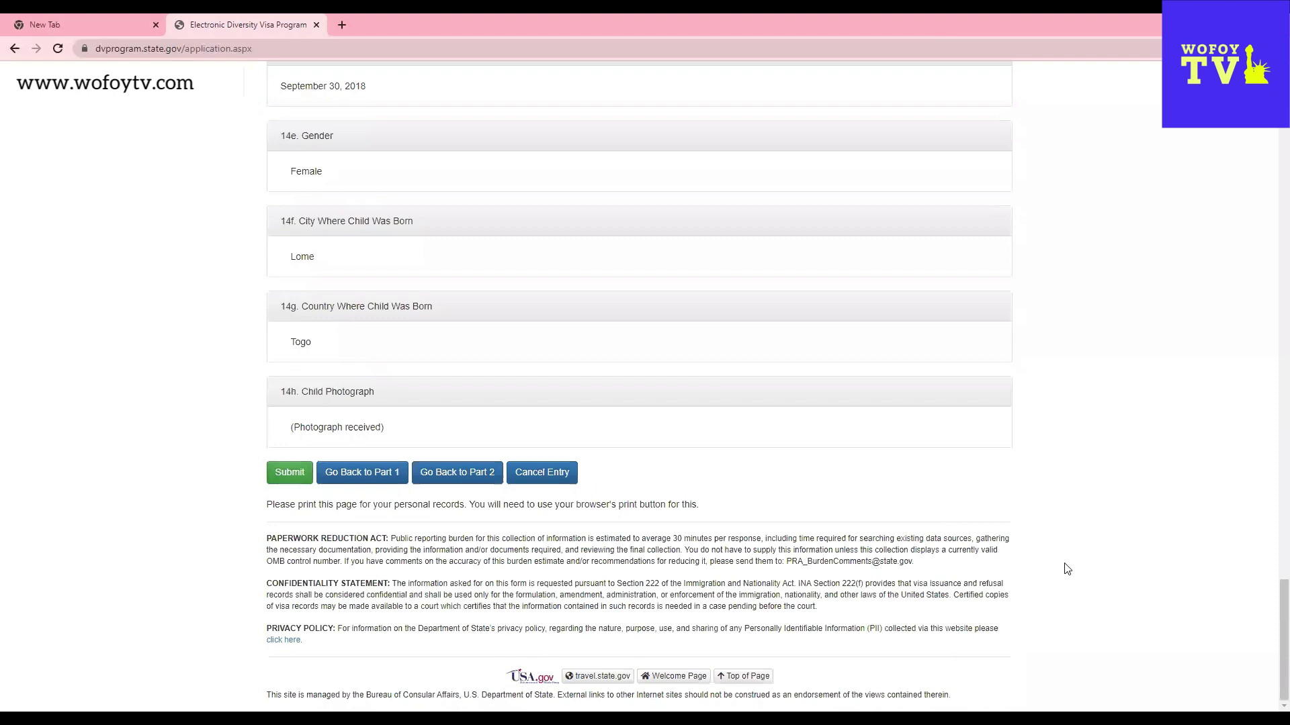
scroll(1067, 569, up, 2)
scroll(1065, 570, up, 10)
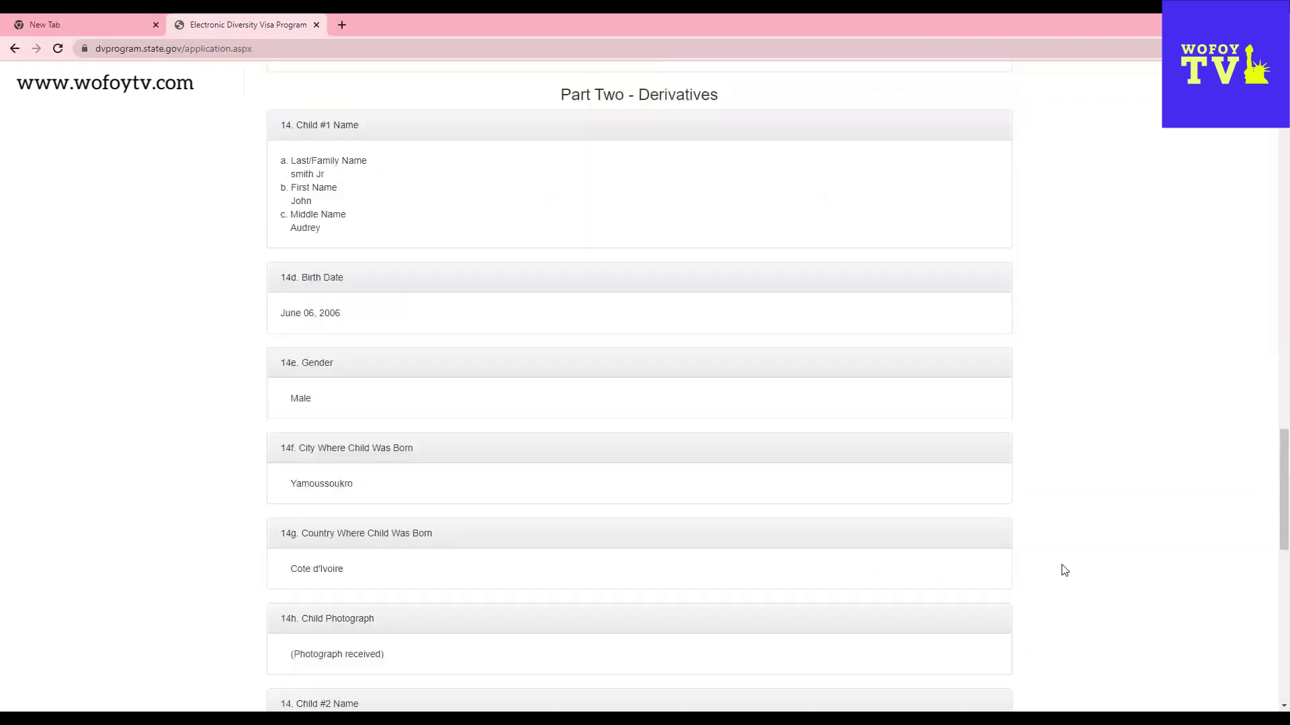
scroll(1050, 581, up, 10)
scroll(1048, 579, up, 10)
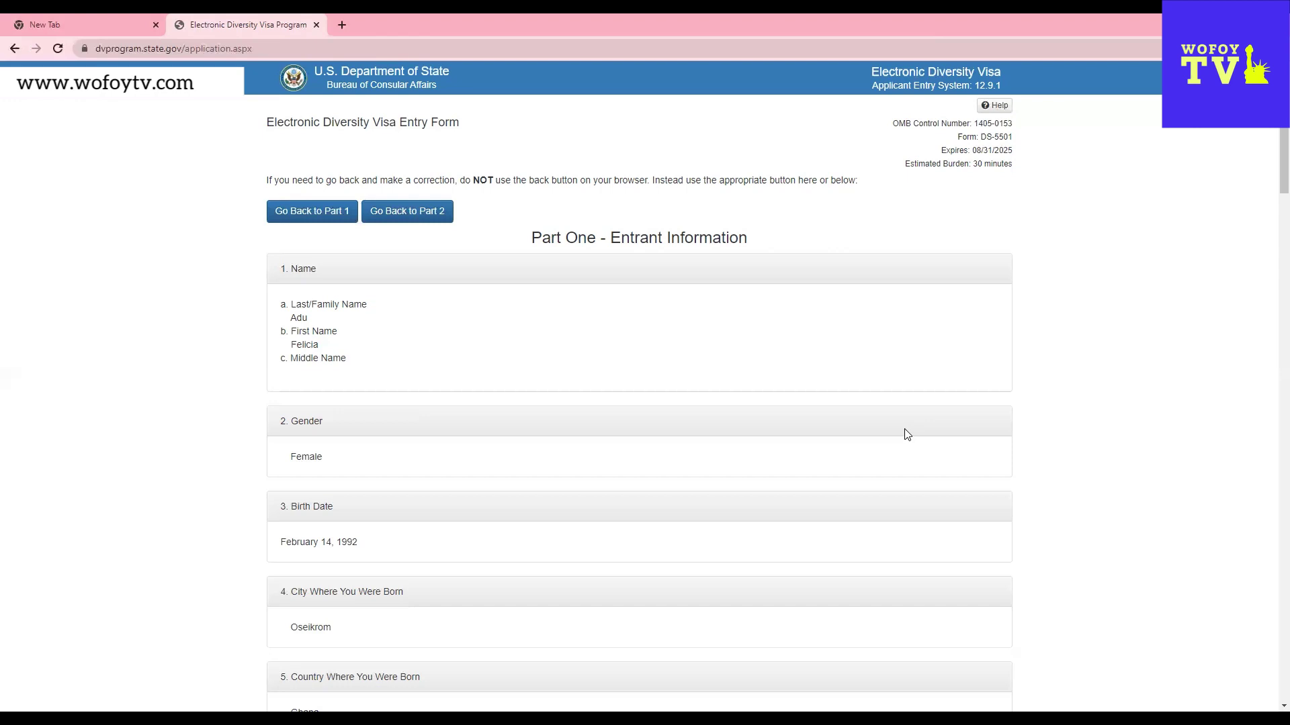
- Cancel the entry with Cancel Entry and confirm erasing all entered data
scroll(720, 504, down, 4)
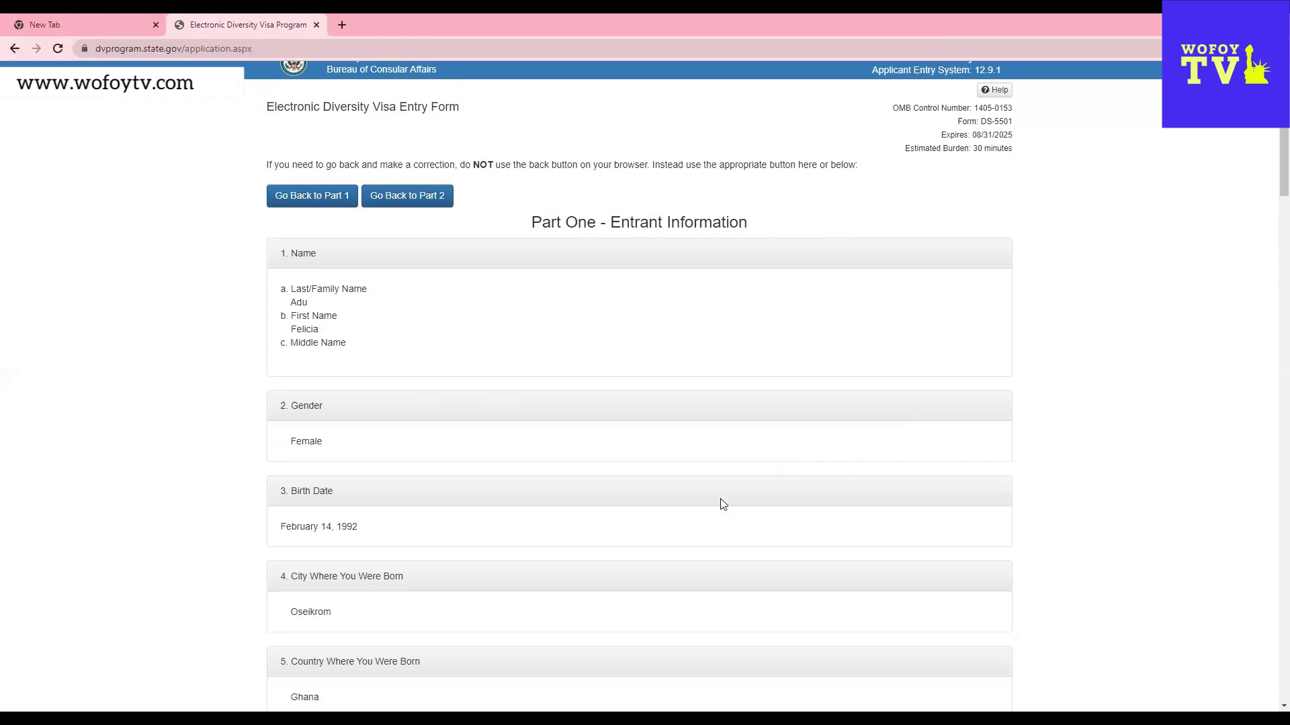
scroll(722, 504, down, 8)
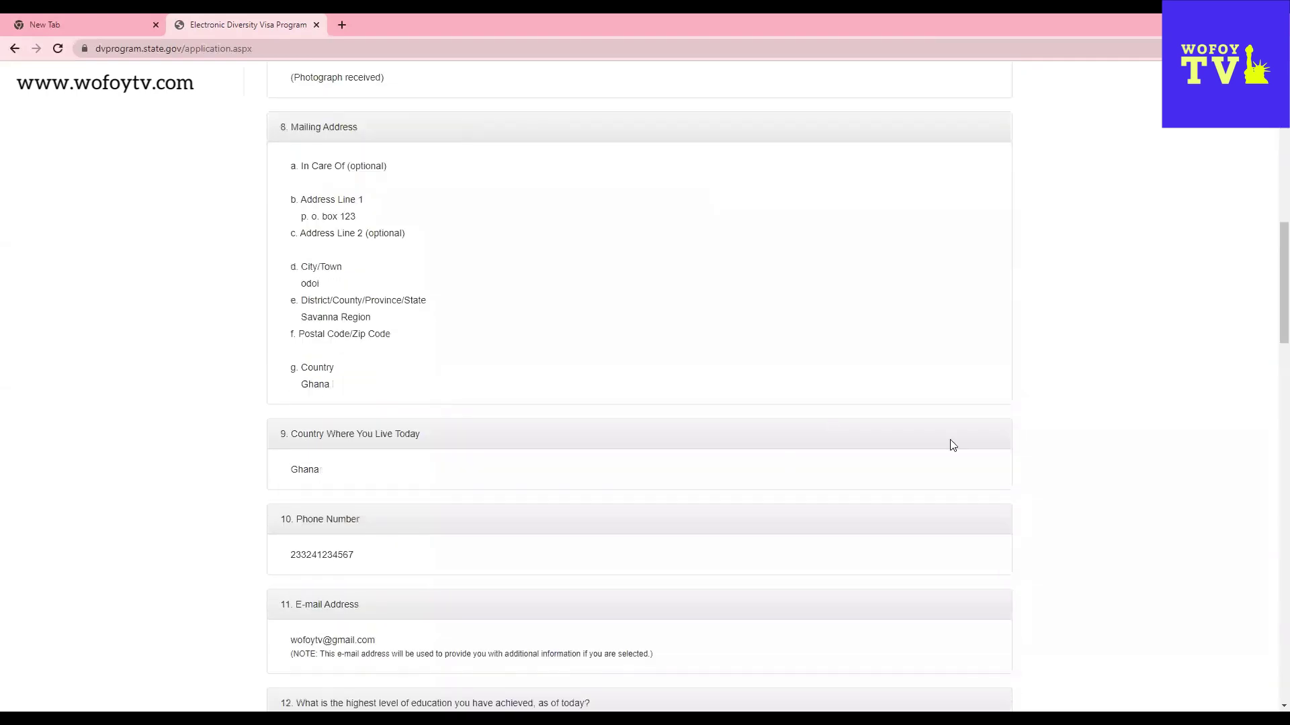
scroll(974, 517, down, 10)
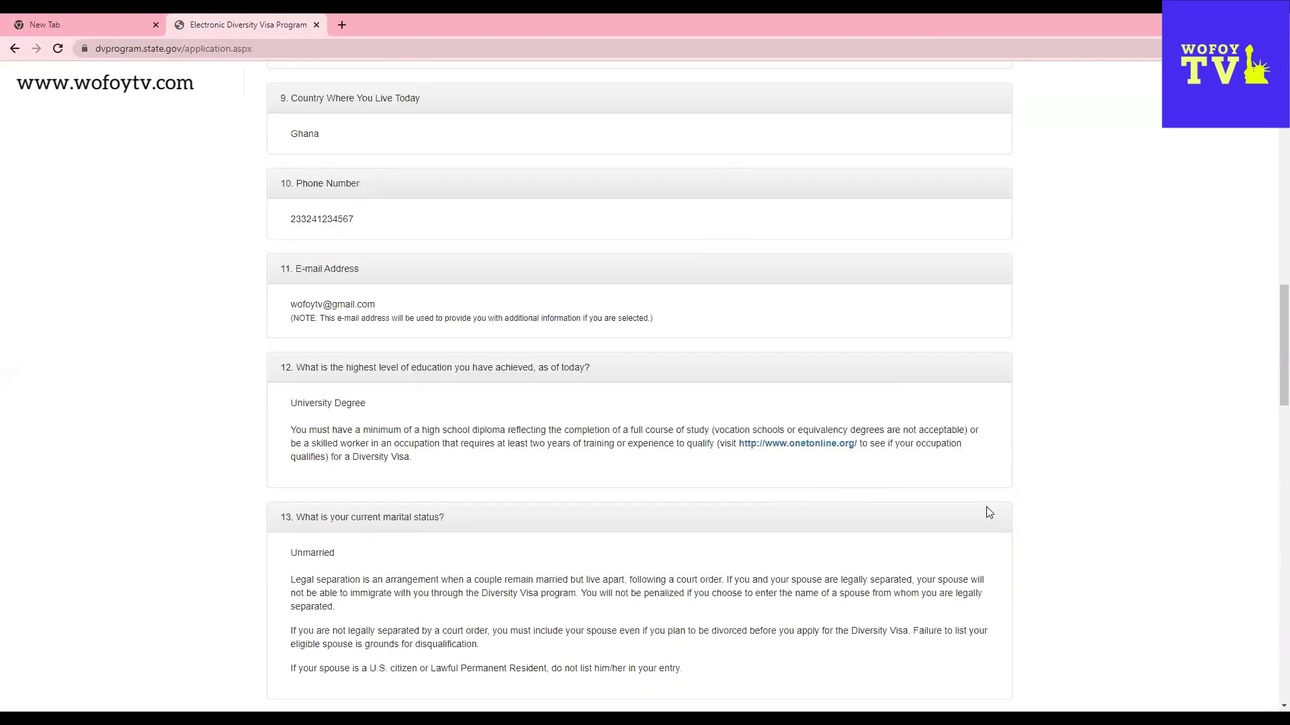
scroll(987, 513, down, 18)
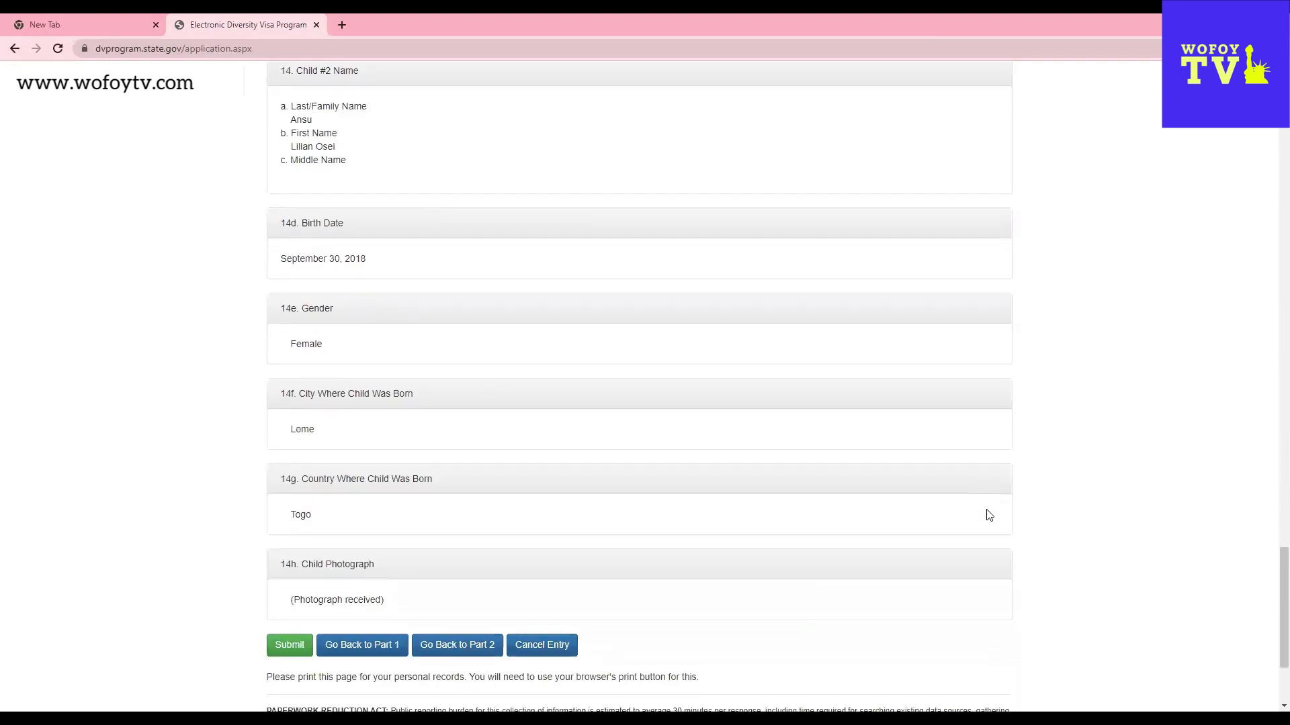
scroll(987, 517, up, 1)
click(541, 646)
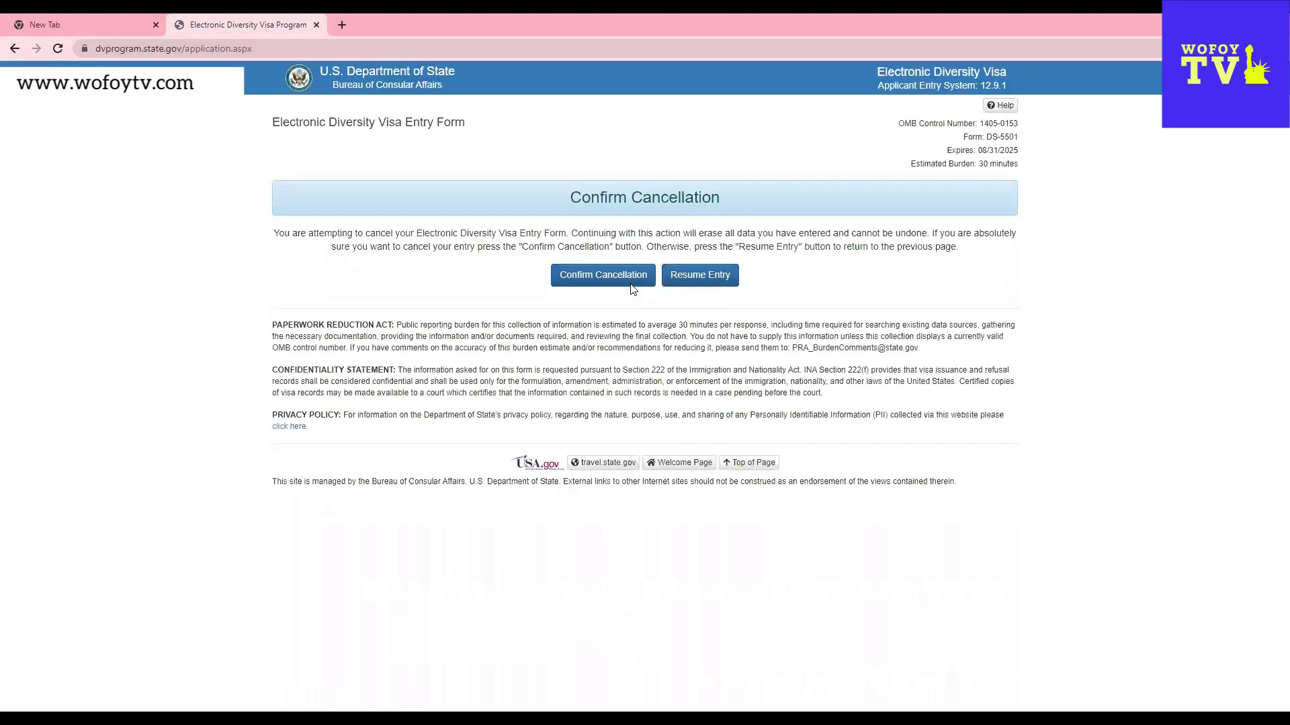
click(616, 283)
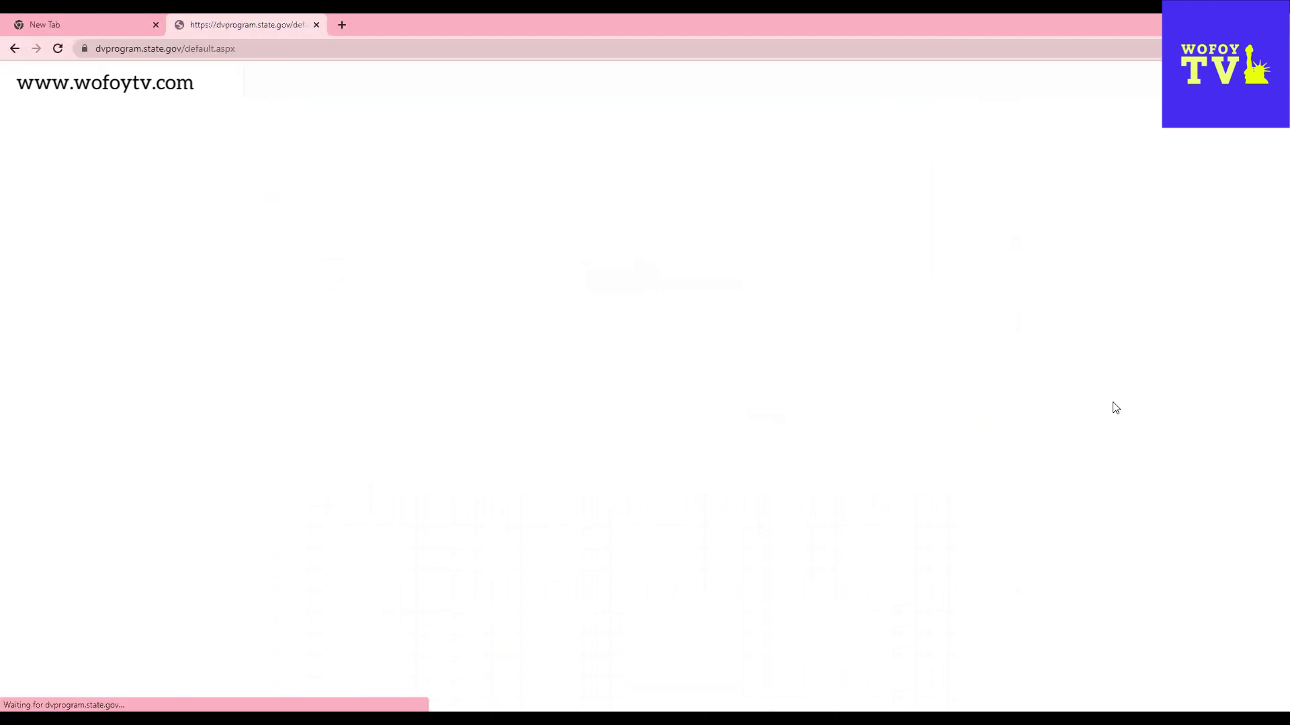